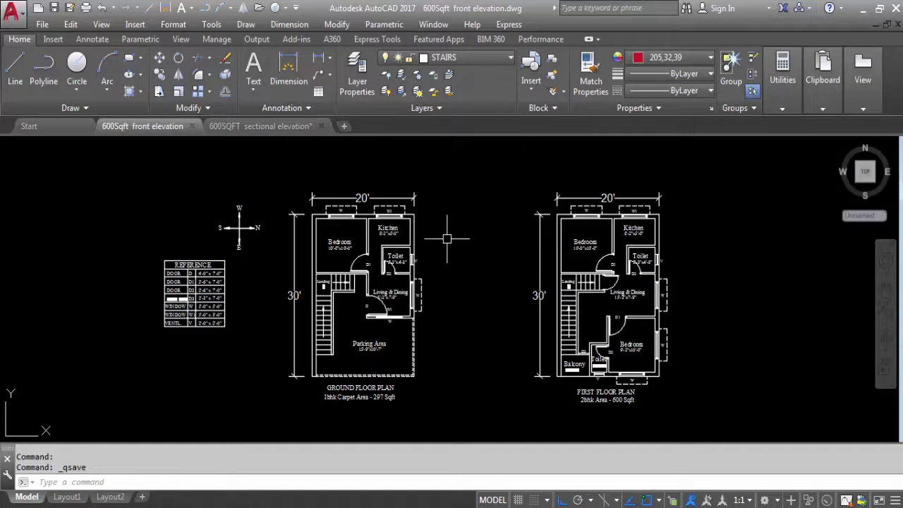
Step: Make COLUMN the current layer and set the object colour to ByLayer
left_click(457, 61)
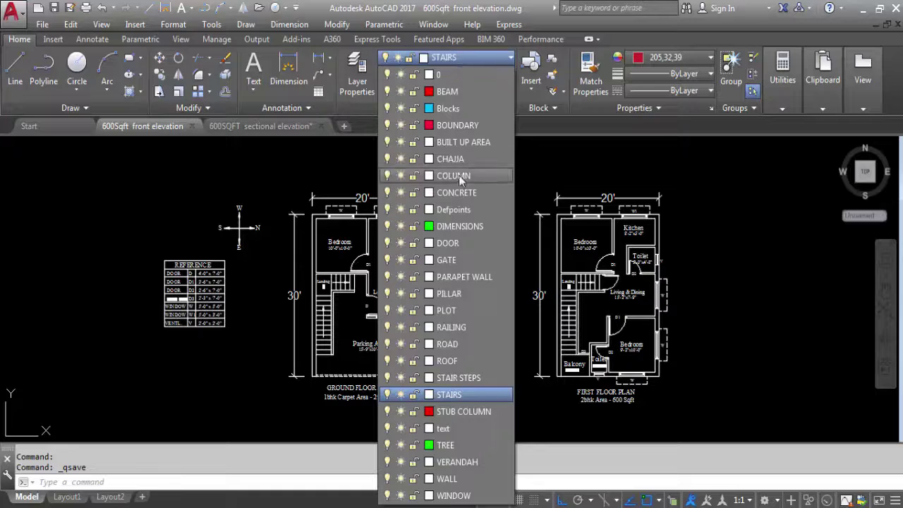
left_click(454, 176)
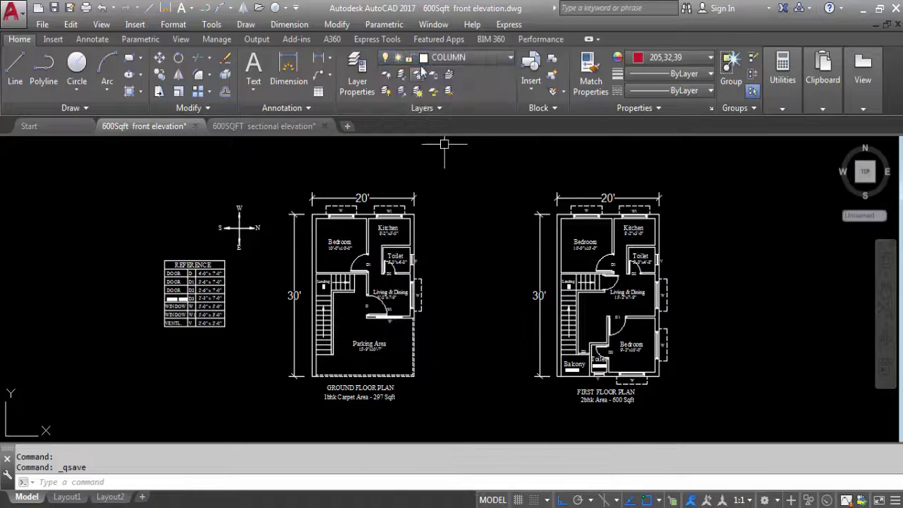
left_click(667, 57)
left_click(625, 84)
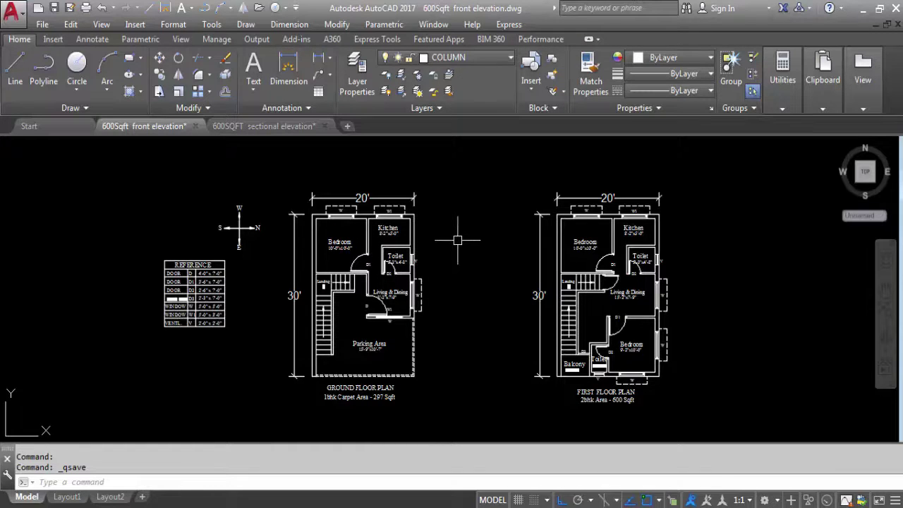
Step: Draw a 9 by 9 inch rectangle for the column in the empty space between the two floor plans
type("c")
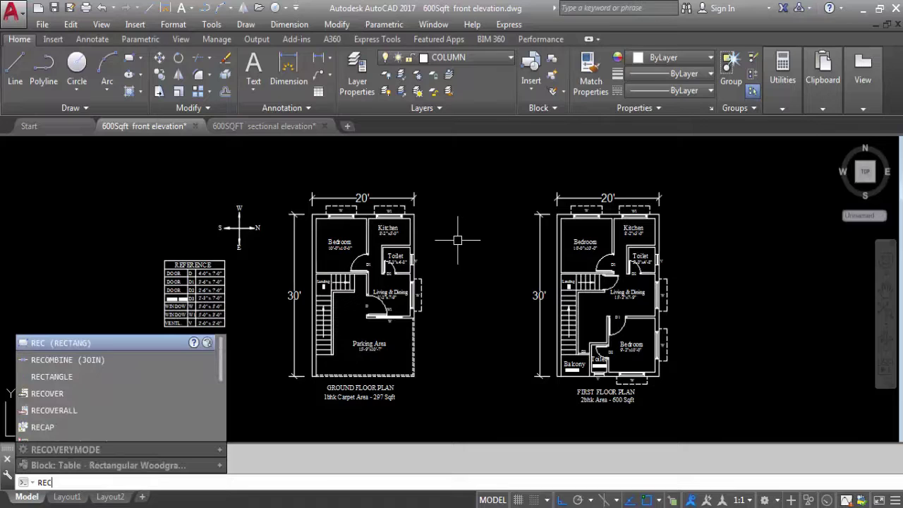
key("Return")
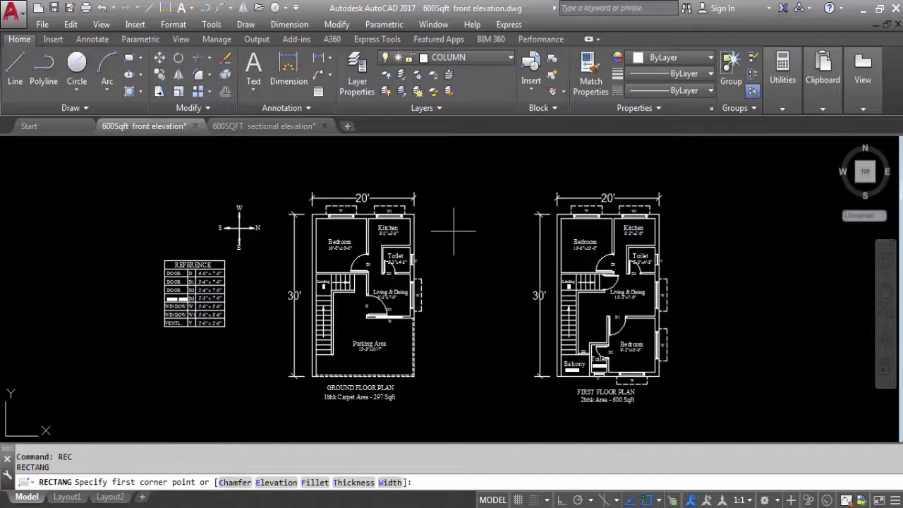
left_click(454, 229)
right_click(483, 256)
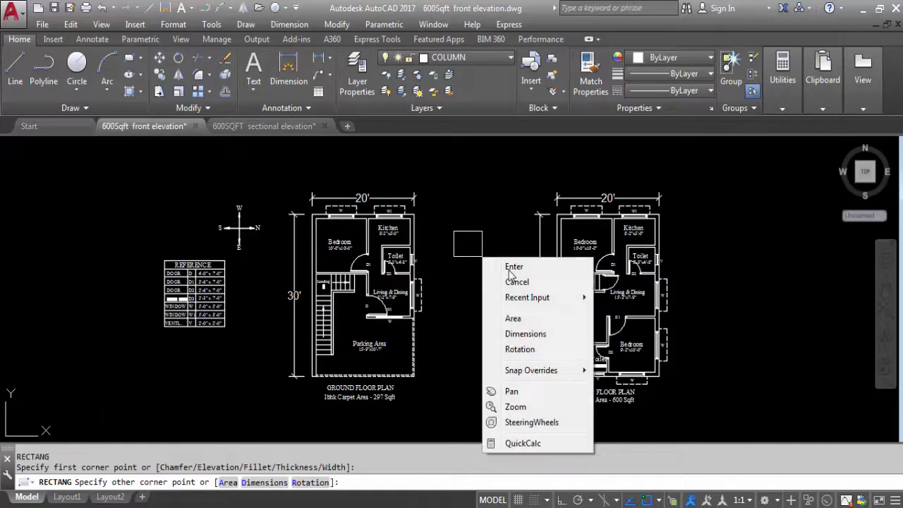
left_click(522, 335)
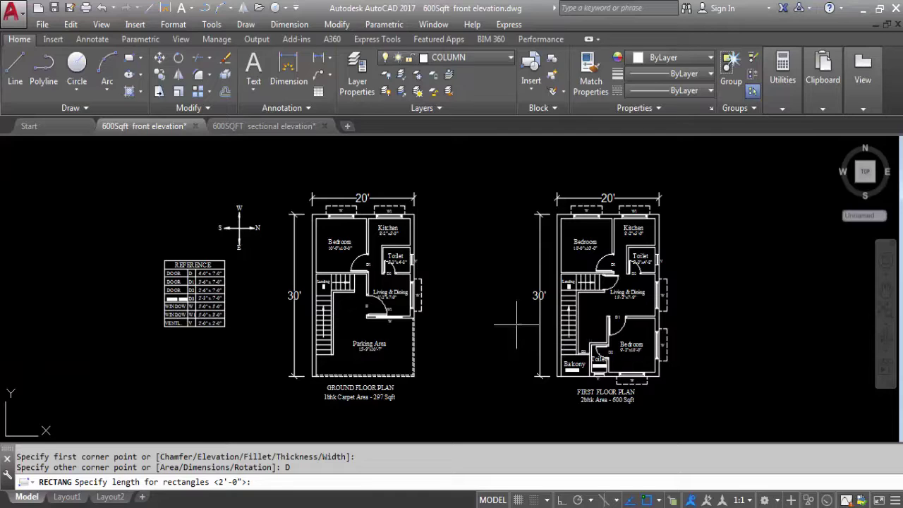
type("9")
key("Return")
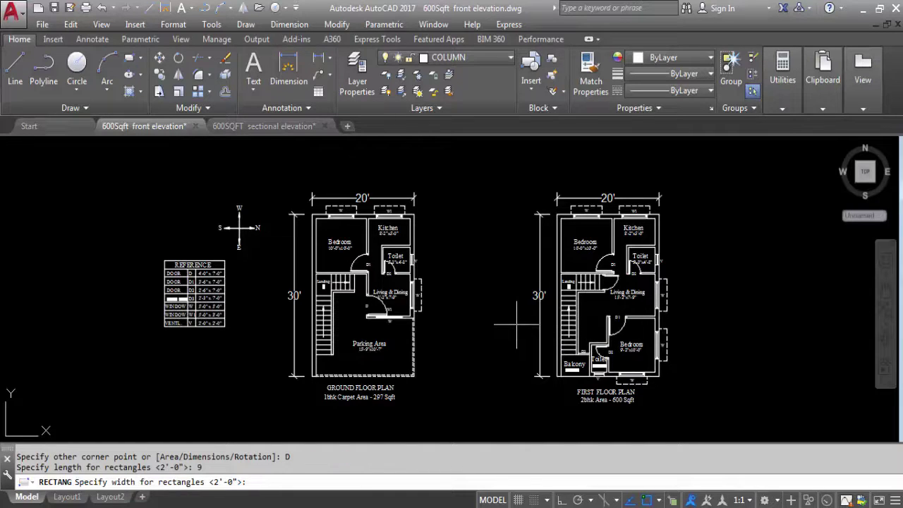
type("9")
key("Return")
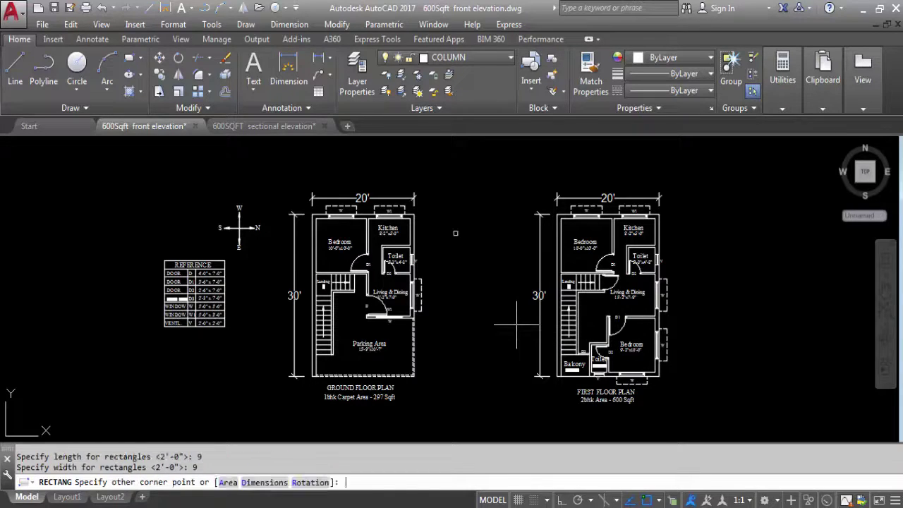
scroll(444, 242, "up", 4)
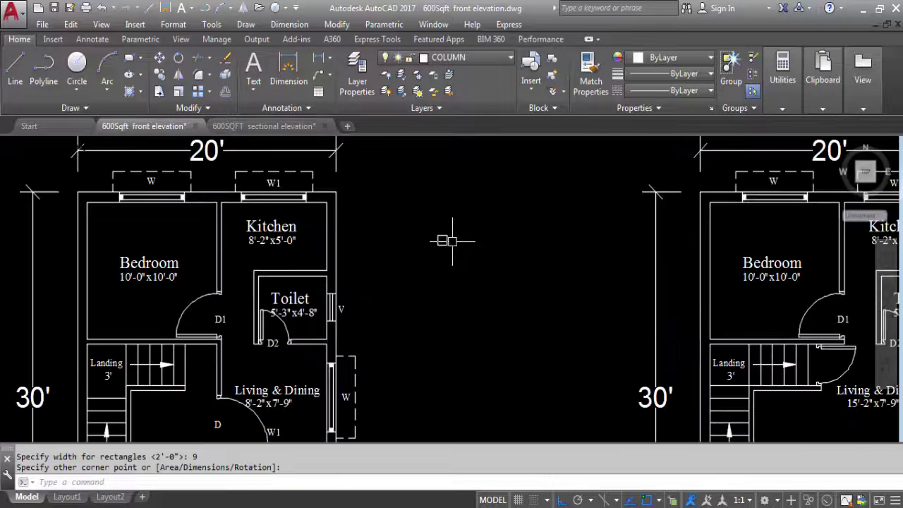
Step: Hatch the inside of the column square with the SOLID pattern
scroll(369, 221, "up", 3)
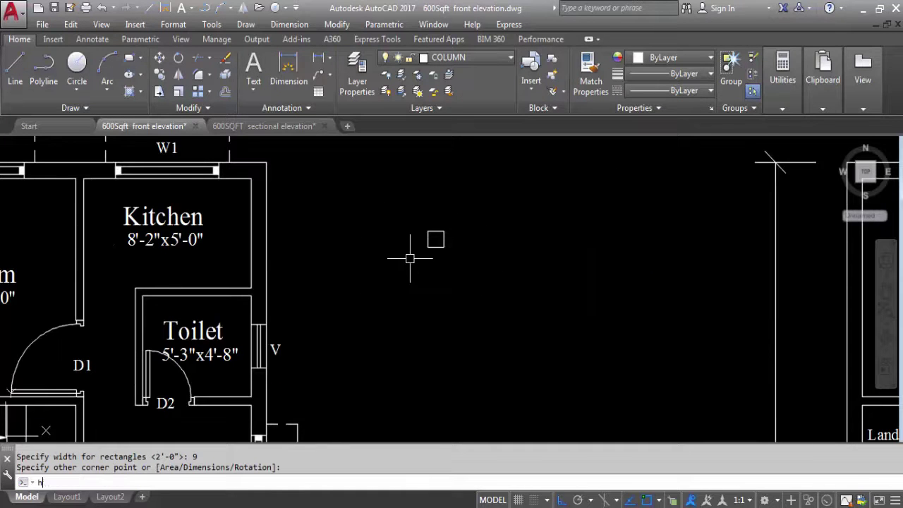
key("Return")
key("Caps_Lock")
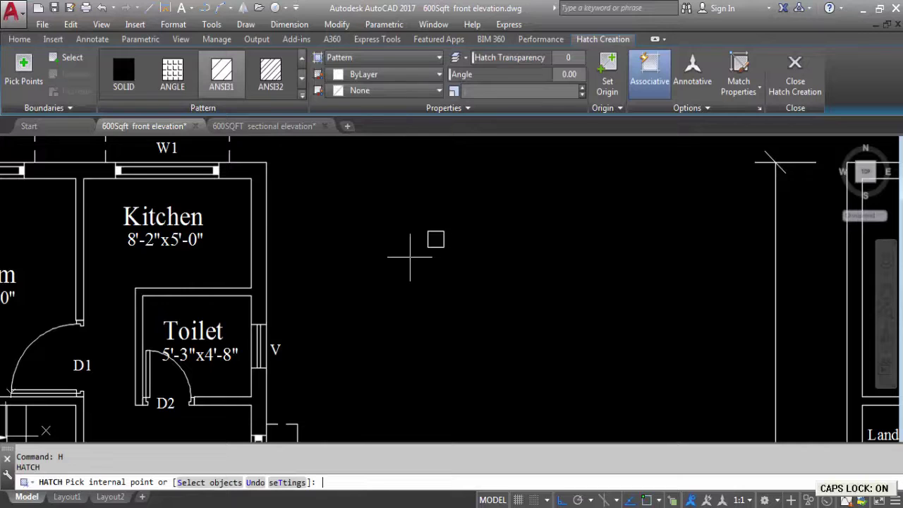
left_click(436, 238)
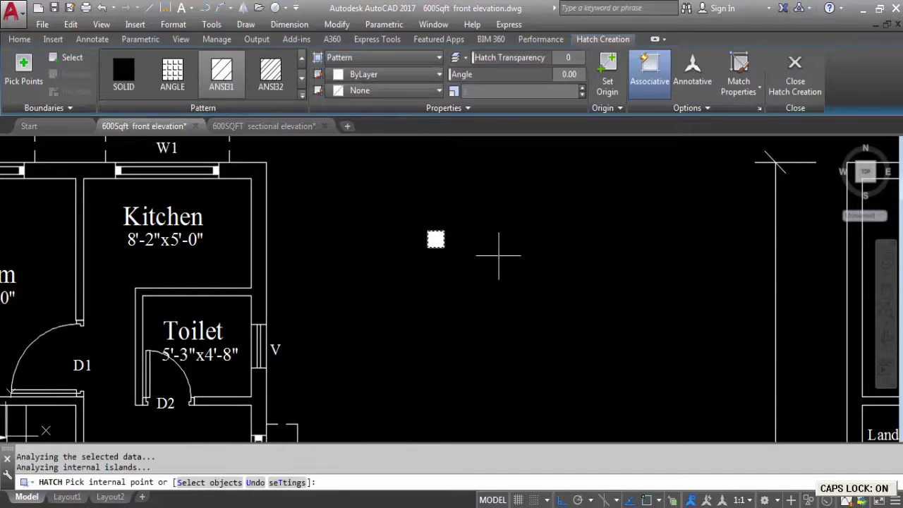
left_click(129, 72)
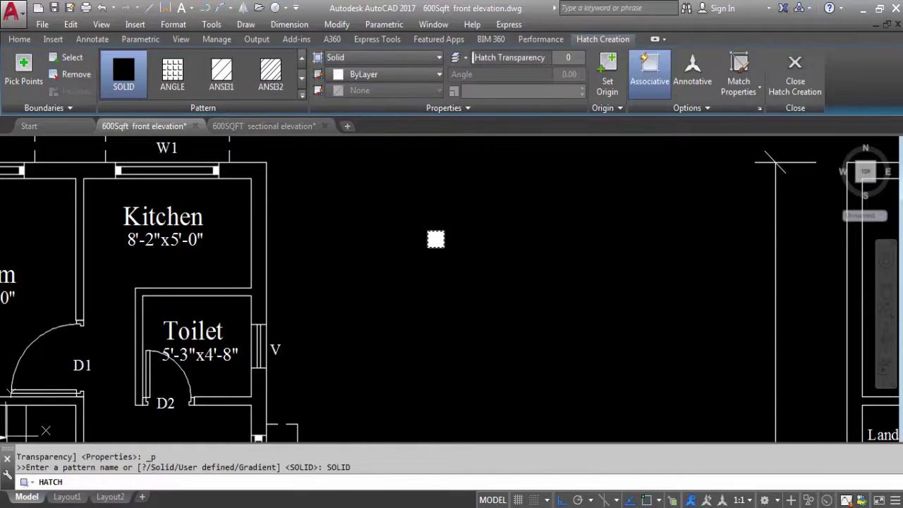
left_click(435, 243)
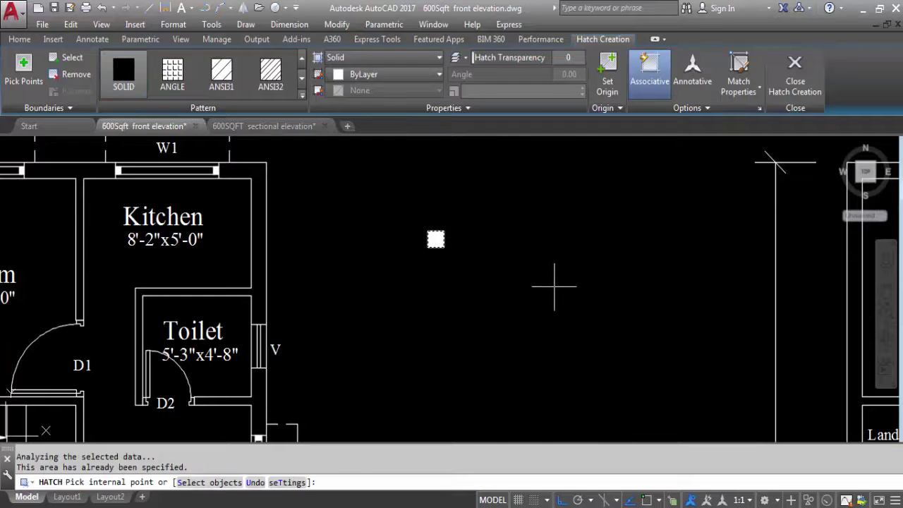
key("Return")
scroll(416, 234, "up", 3)
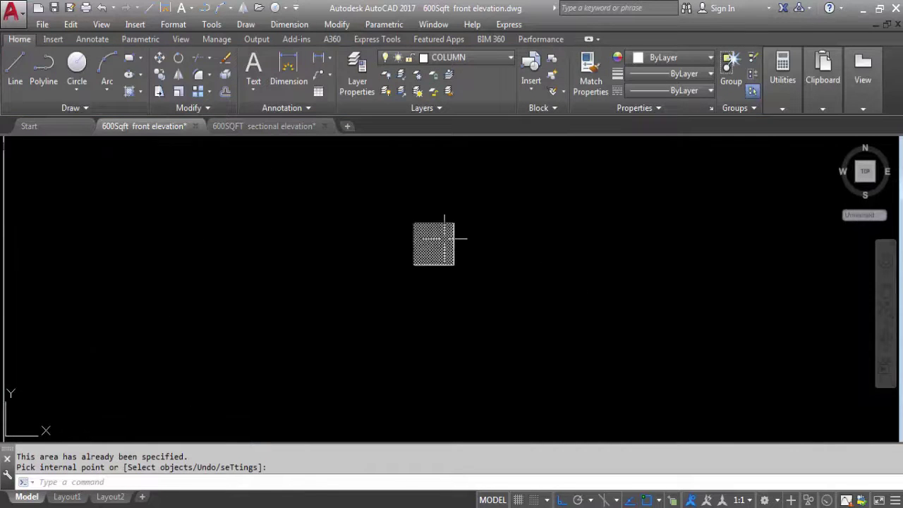
Step: Copy the hatched column by its upper-left corner, with Ortho off, to the outer upper-left corner of the ground floor plan
scroll(494, 261, "down", 5)
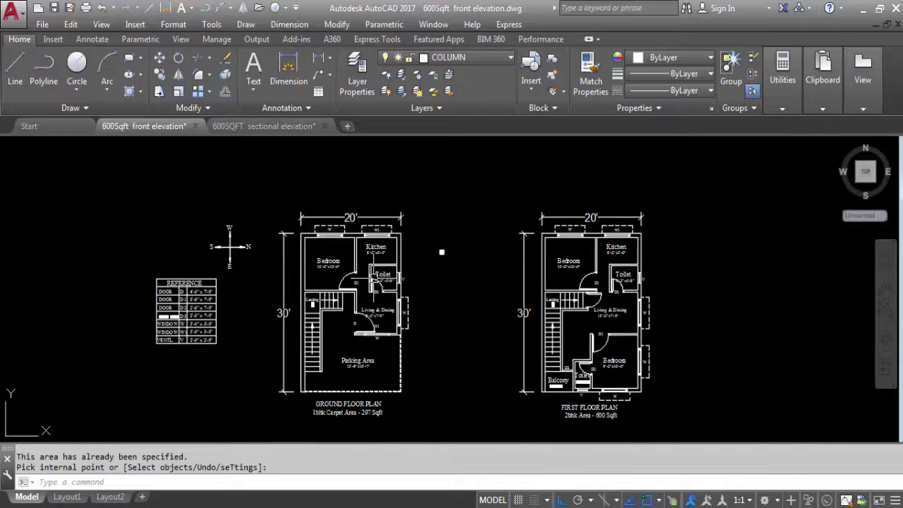
scroll(415, 229, "up", 4)
left_click(531, 334)
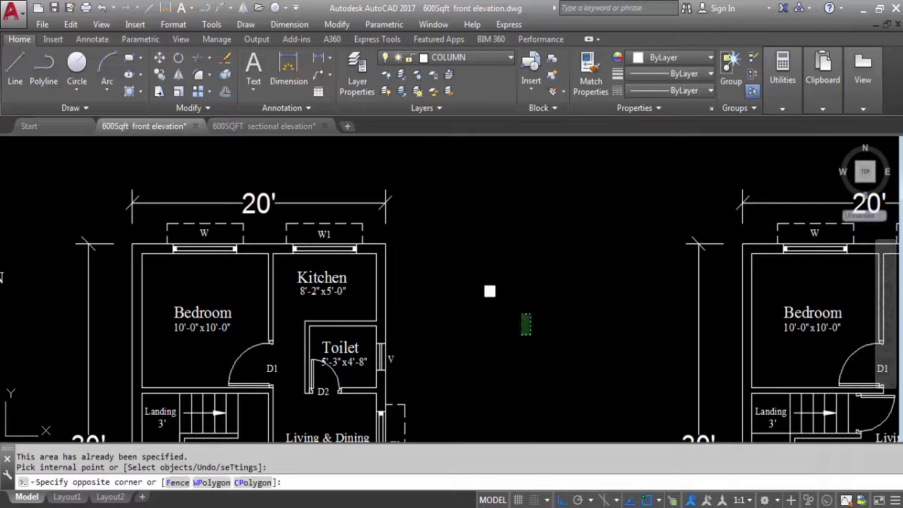
left_click(465, 258)
type("co")
key("Return")
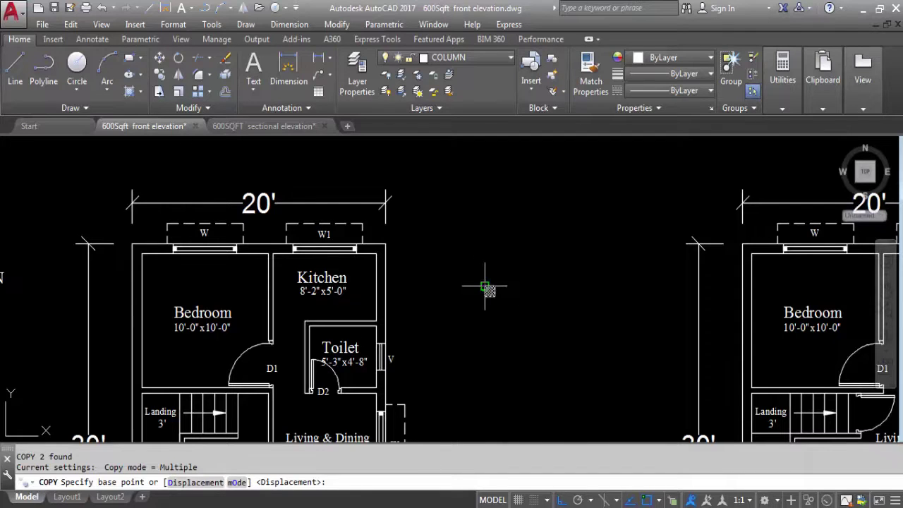
left_click(485, 287)
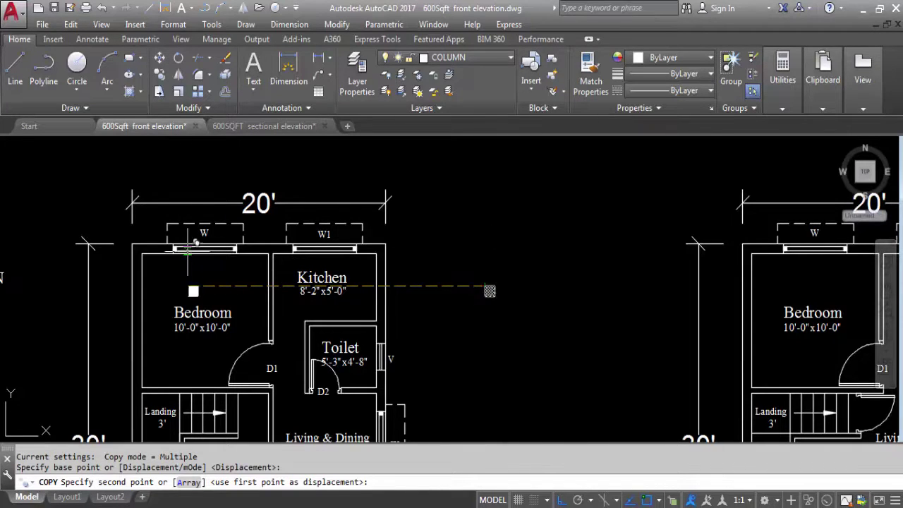
key("F8")
scroll(116, 240, "up", 4)
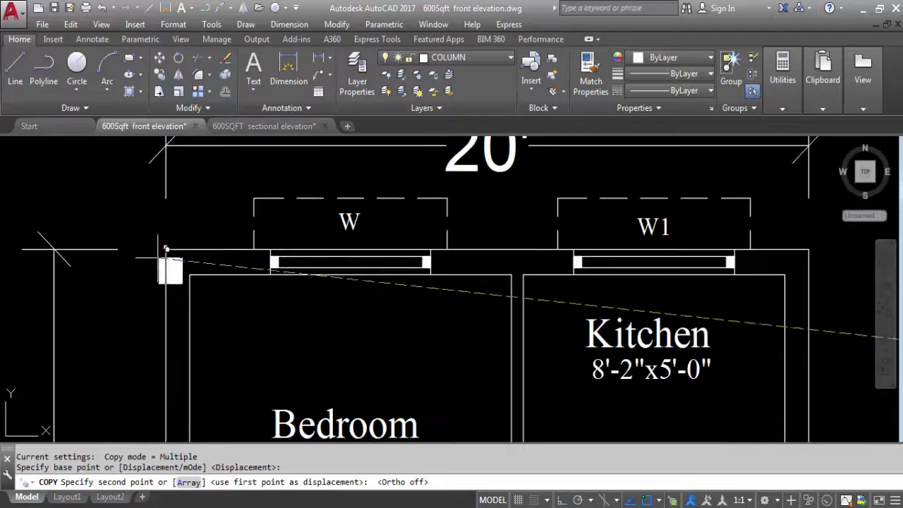
left_click(164, 248)
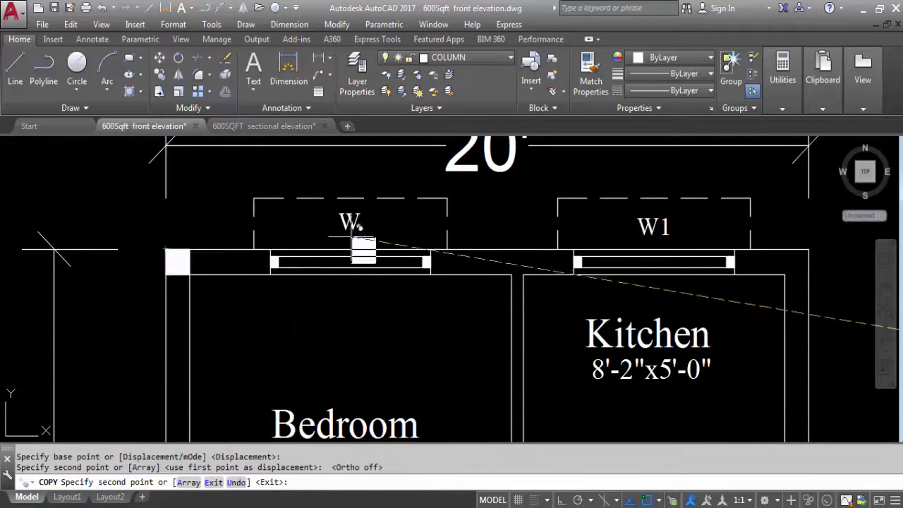
key("Escape")
Step: Check the inner length of the ground floor bedroom's upper wall with a linear dimension, without placing it
scroll(336, 262, "down", 4)
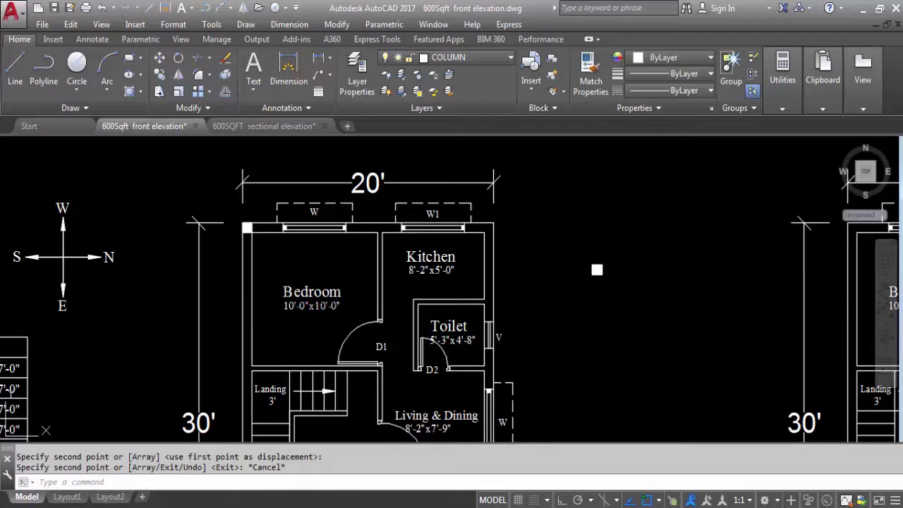
left_click(289, 67)
key("Return")
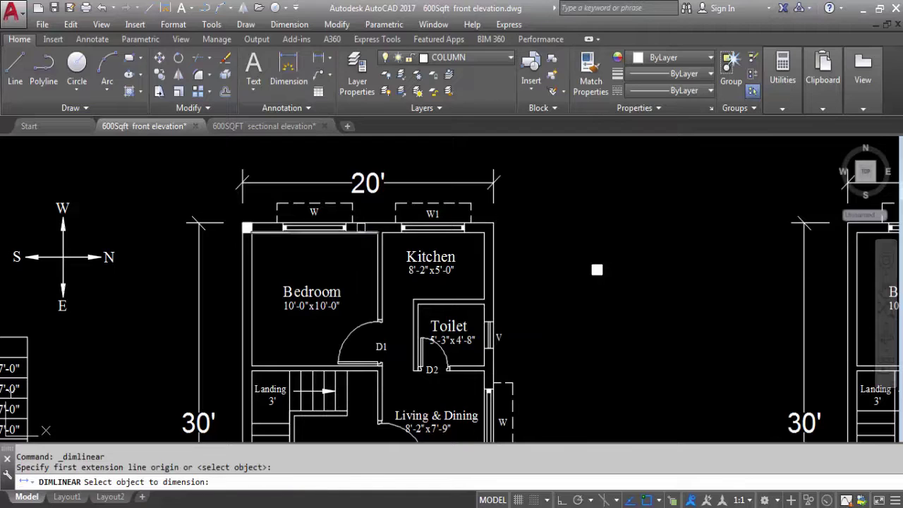
left_click(359, 229)
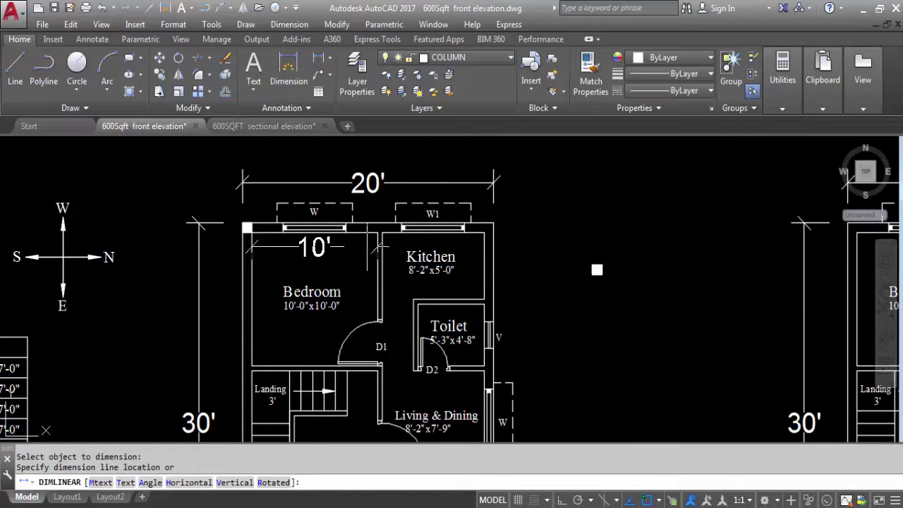
key("Escape")
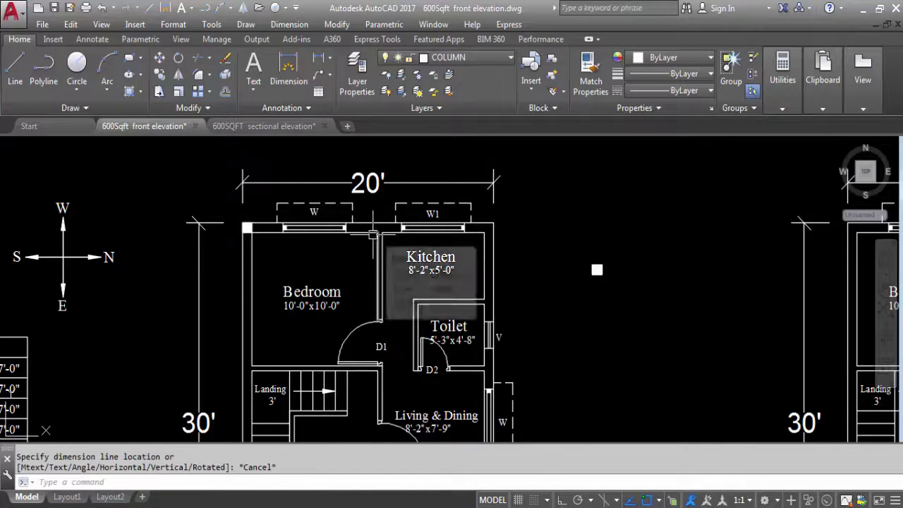
Step: Draw a short line across the bedroom-kitchen partition wall where it meets the upper outer wall
scroll(377, 233, "up", 5)
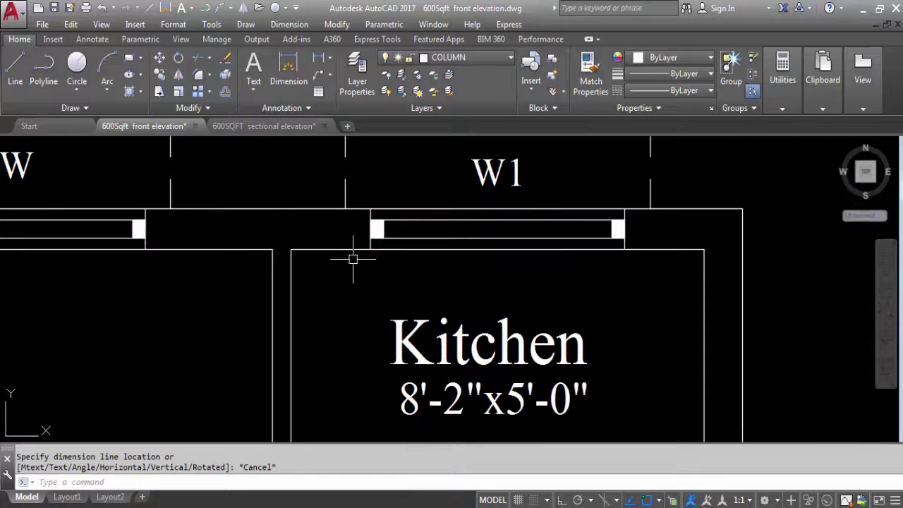
type("L")
key("Return")
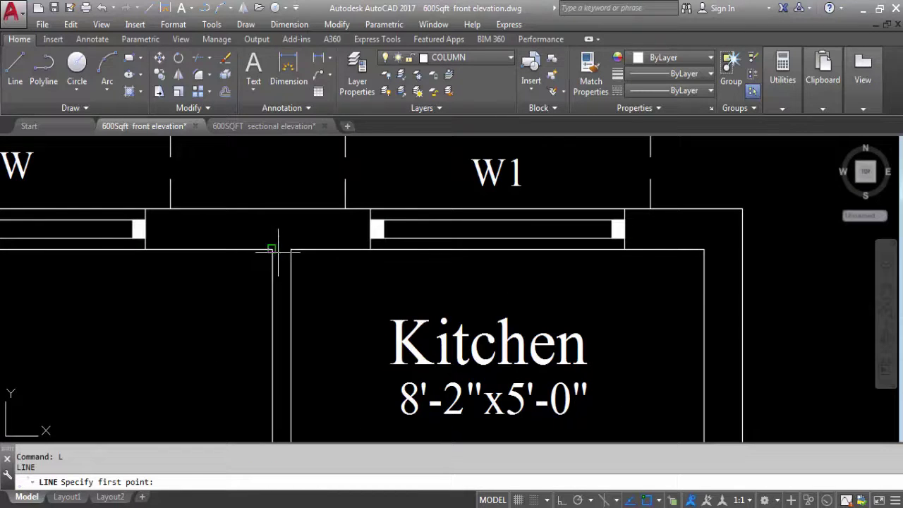
left_click(273, 250)
key("Escape")
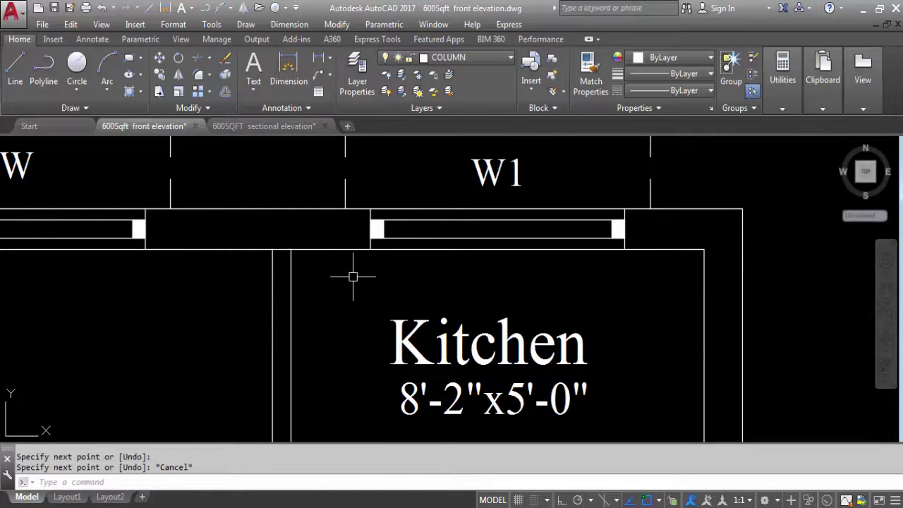
Step: Copy the corner column by its lower-edge midpoint to the midpoint of the short line across the bedroom-kitchen partition wall
scroll(355, 278, "down", 5)
scroll(261, 258, "up", 4)
left_click(257, 244)
left_click(233, 253)
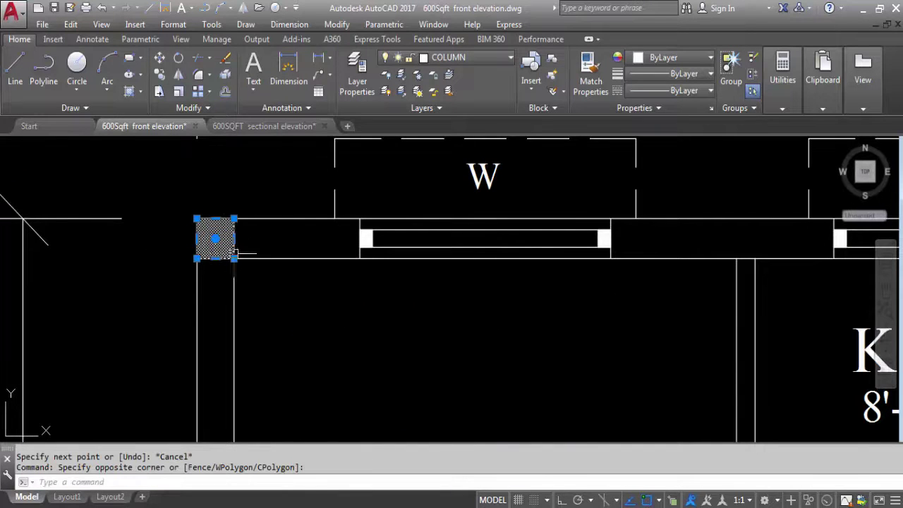
type("CO")
key("Return")
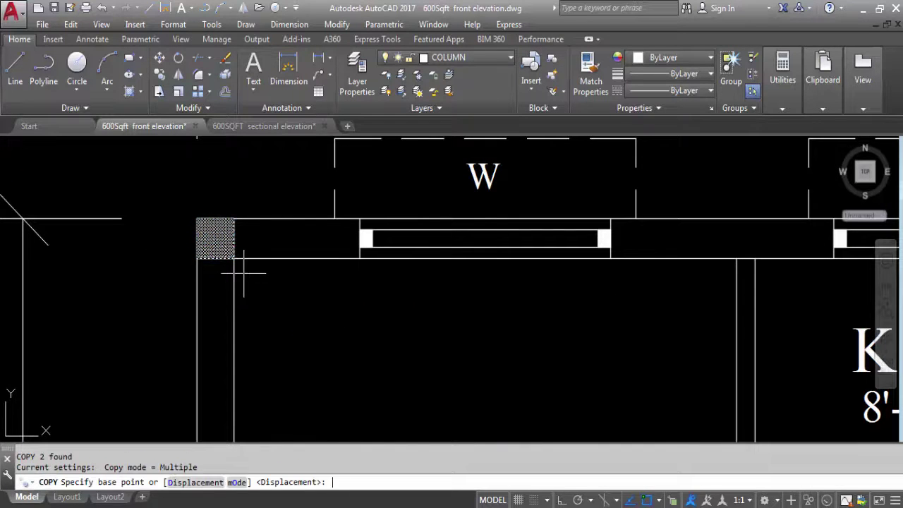
left_click(215, 261)
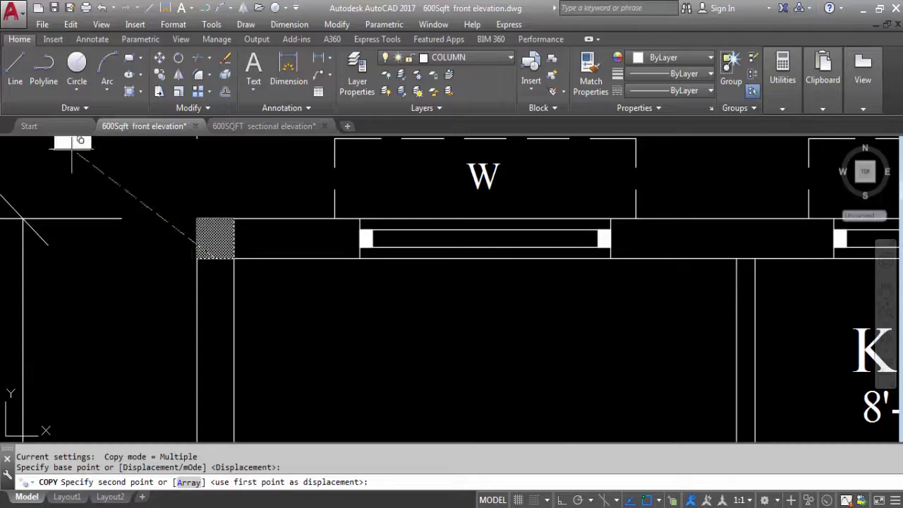
scroll(489, 174, "down", 4)
scroll(303, 215, "up", 5)
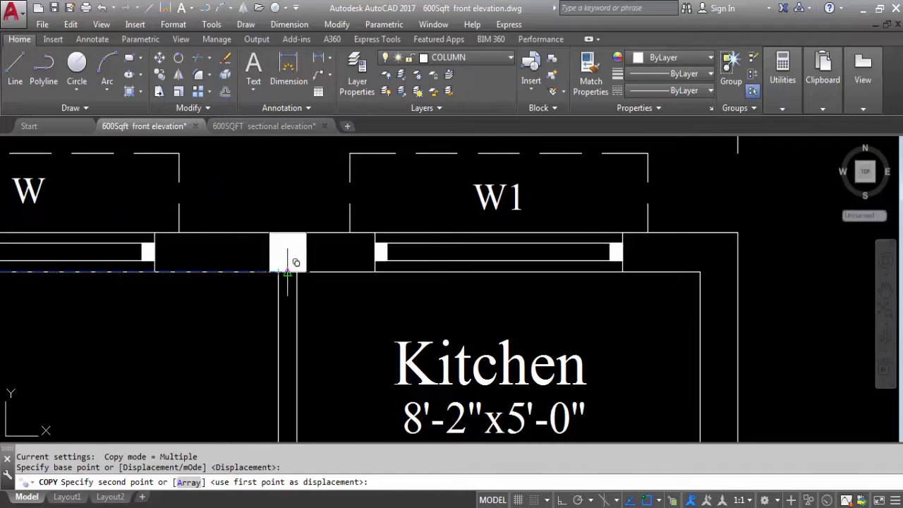
left_click(295, 260)
key("Escape")
Step: Erase the short line across the bedroom-kitchen partition wall below the new column
scroll(279, 270, "up", 3)
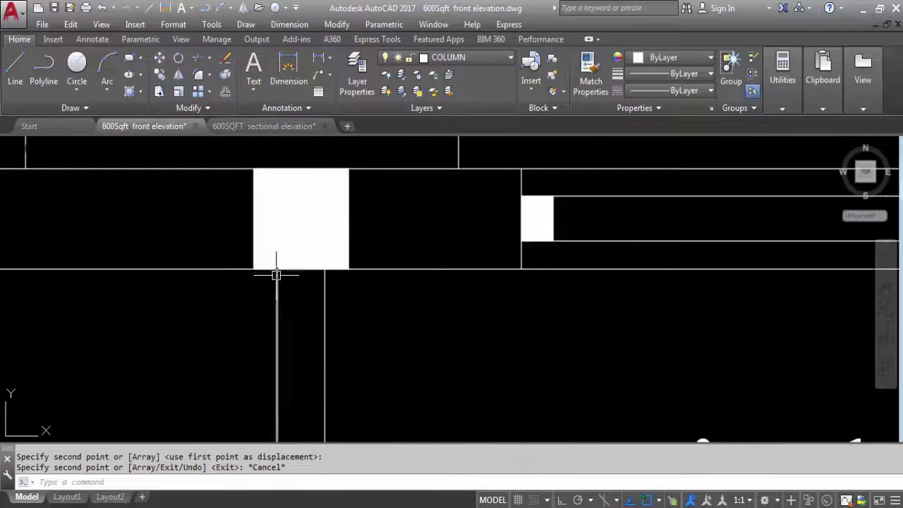
left_click(242, 244)
left_click(376, 304)
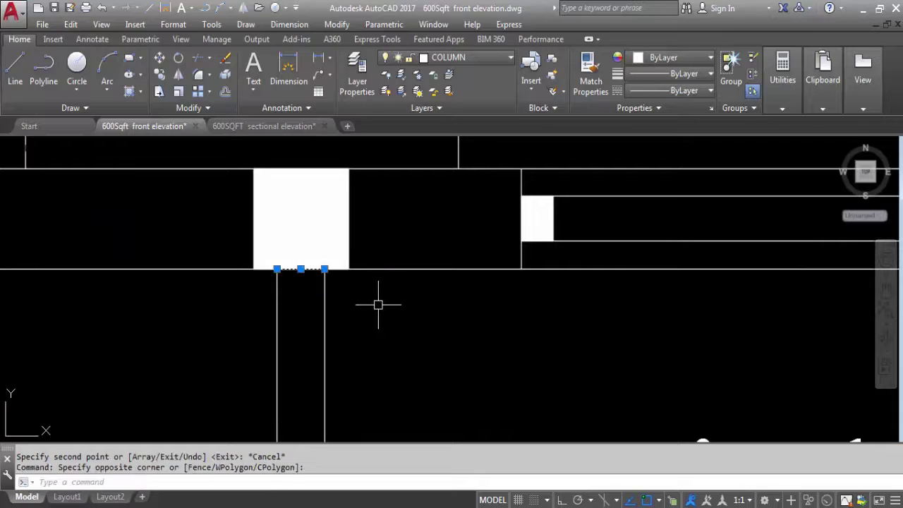
key("Delete")
scroll(379, 244, "down", 5)
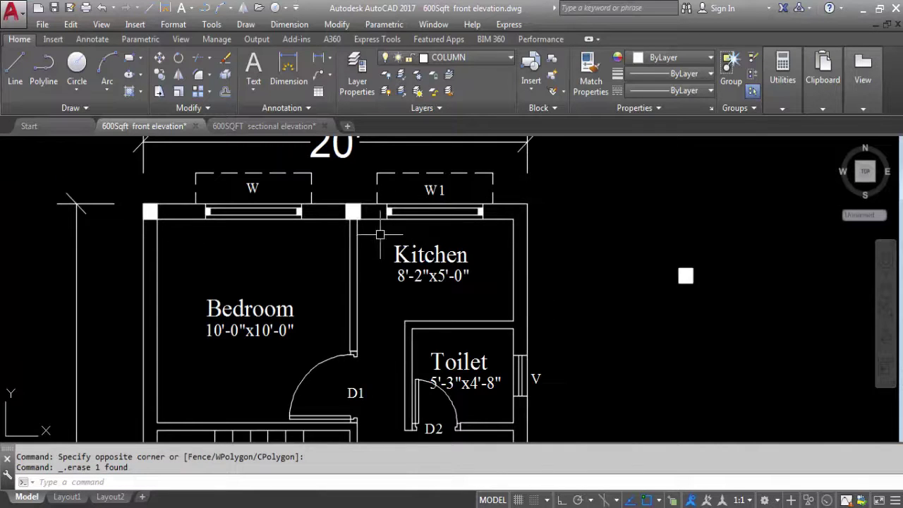
Step: Copy the column at the bedroom-kitchen partition by its upper-right corner to the outer upper-right corner of the kitchen
scroll(381, 209, "up", 5)
left_click(308, 219)
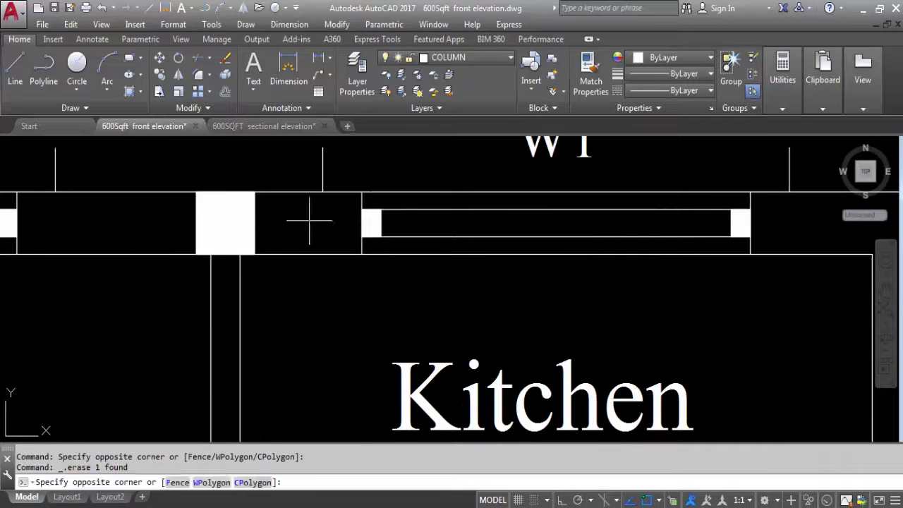
left_click(180, 258)
type("CO")
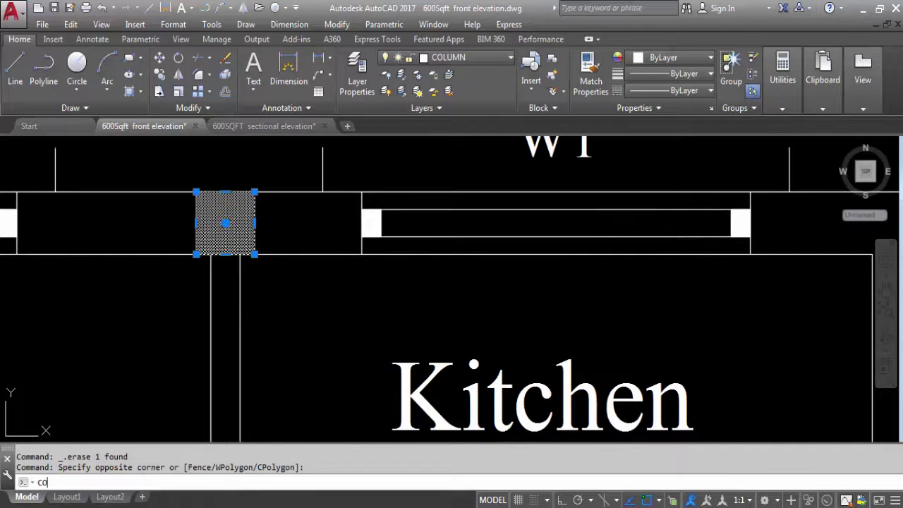
key("Return")
left_click(253, 191)
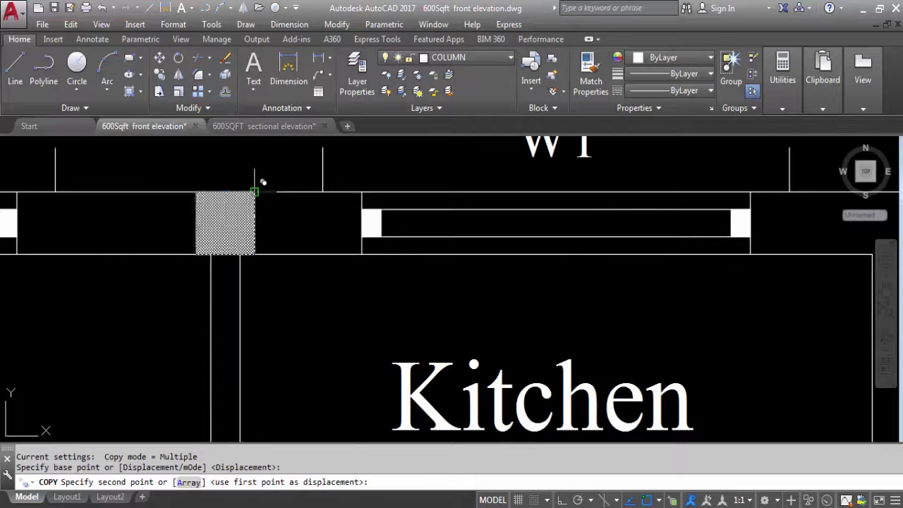
scroll(257, 182, "down", 3)
scroll(438, 180, "up", 3)
left_click(440, 176)
scroll(528, 155, "down", 5)
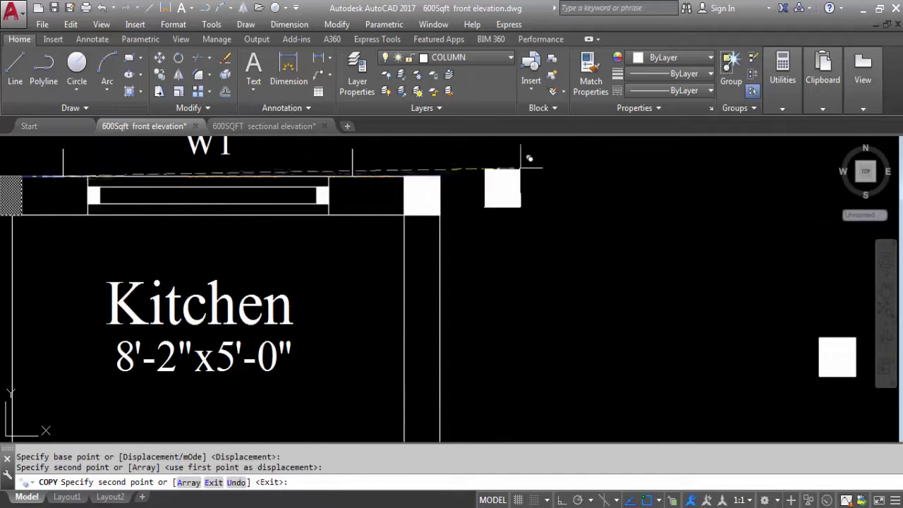
key("Escape")
Step: Erase the spare column standing outside the plan beside the kitchen, and save the drawing
scroll(496, 165, "up", 3)
scroll(549, 185, "down", 3)
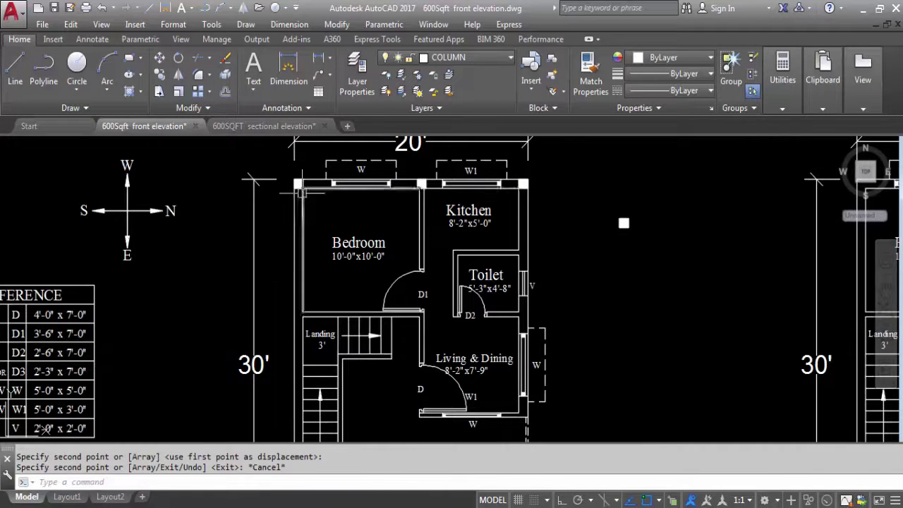
left_click(588, 198)
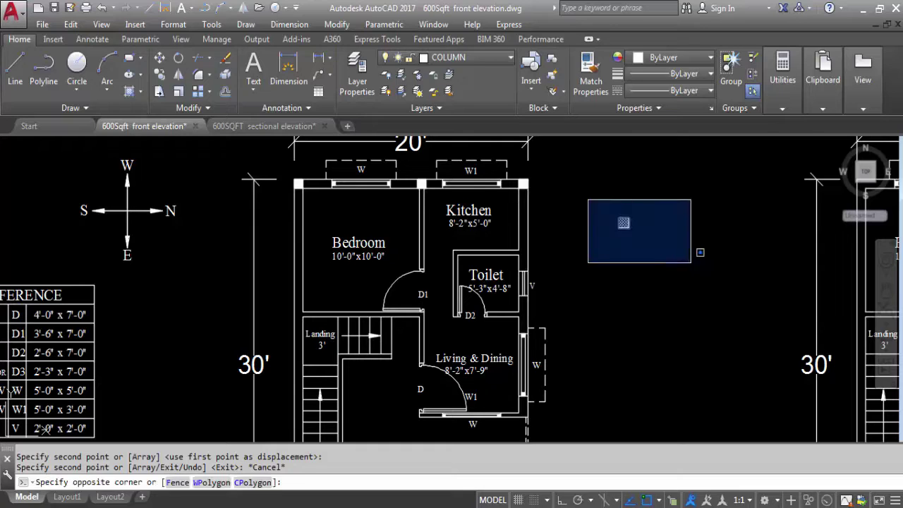
left_click(706, 279)
key("Delete")
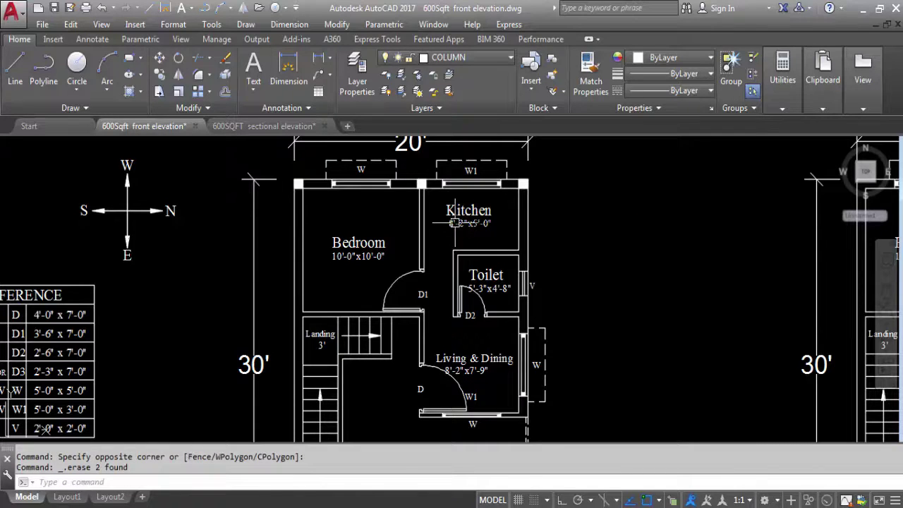
key("ctrl+s")
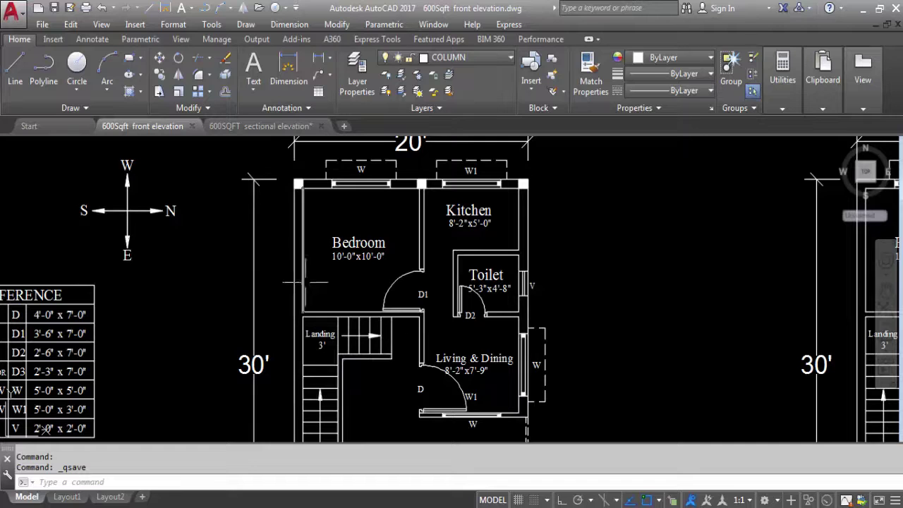
Step: Copy the bedroom's upper-left corner column by its lower-right corner to the landing's upper-left inner corner
scroll(295, 185, "up", 6)
left_click(332, 187)
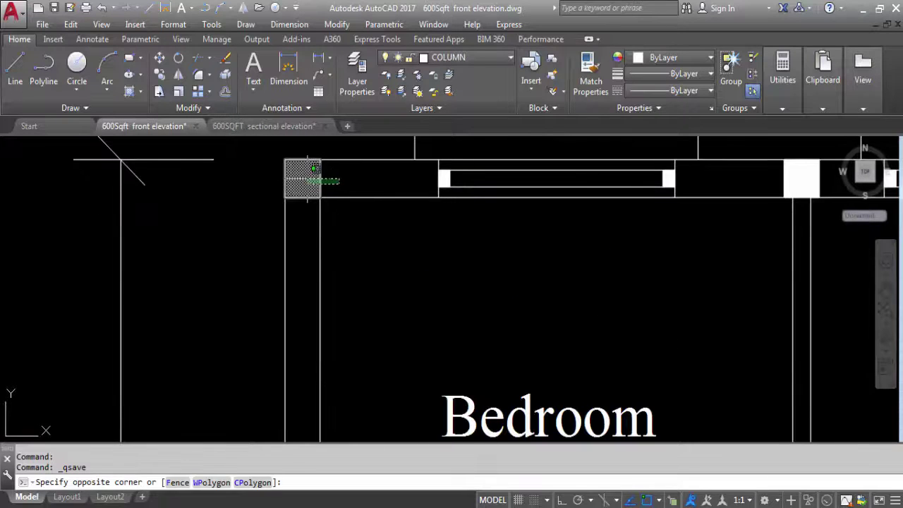
left_click(284, 163)
type("co")
key("Return")
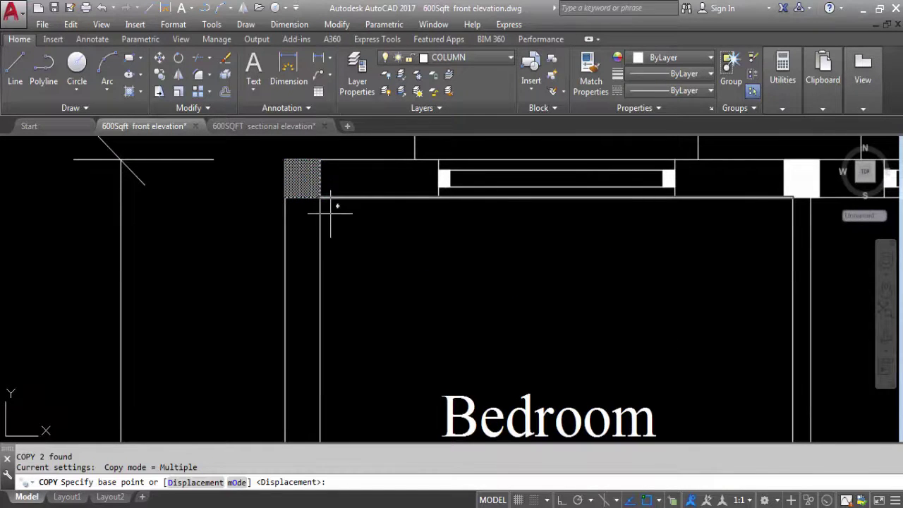
left_click(319, 196)
scroll(330, 169, "down", 6)
scroll(332, 258, "up", 6)
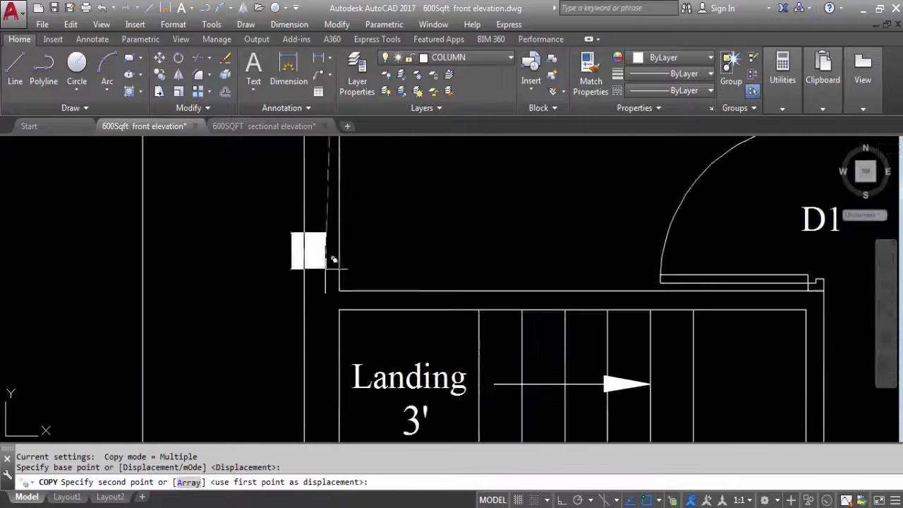
left_click(338, 305)
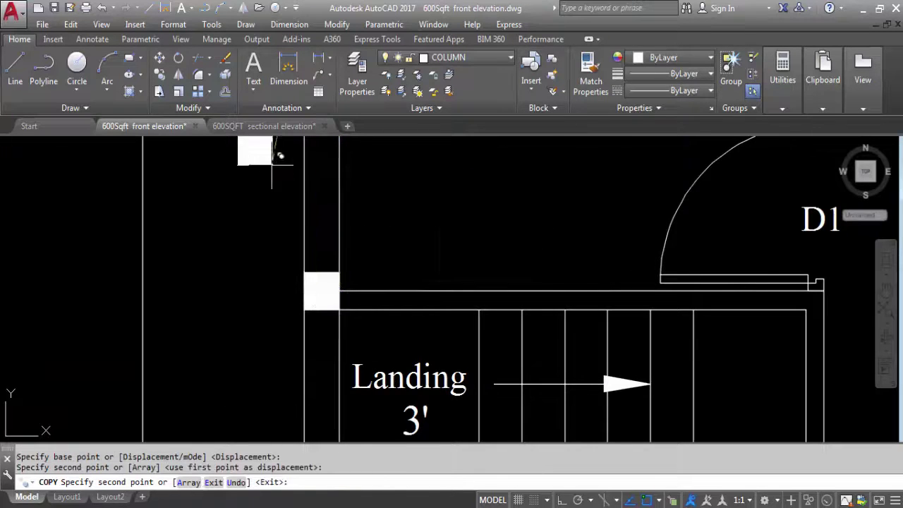
Step: Place another copy of the column in the open space between doors D1 and D2, and finish copying
scroll(279, 166, "down", 4)
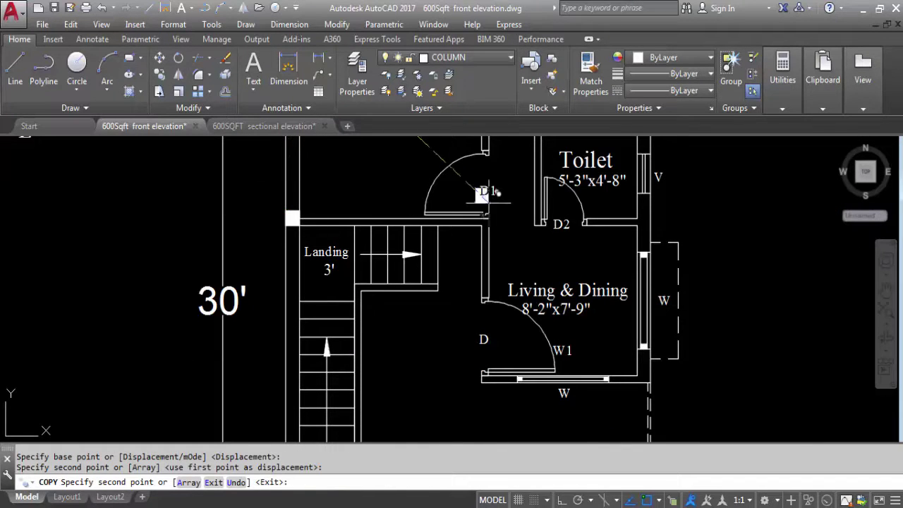
scroll(484, 224, "up", 5)
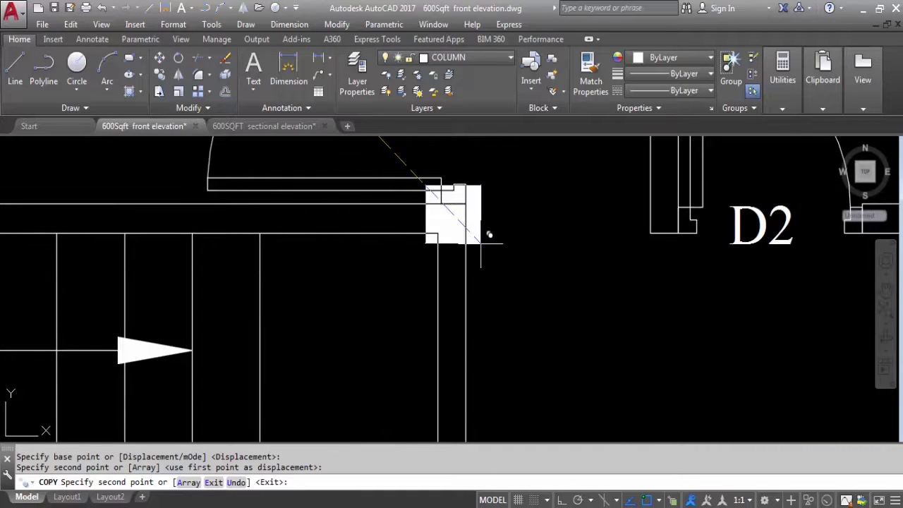
left_click(566, 242)
key("Escape")
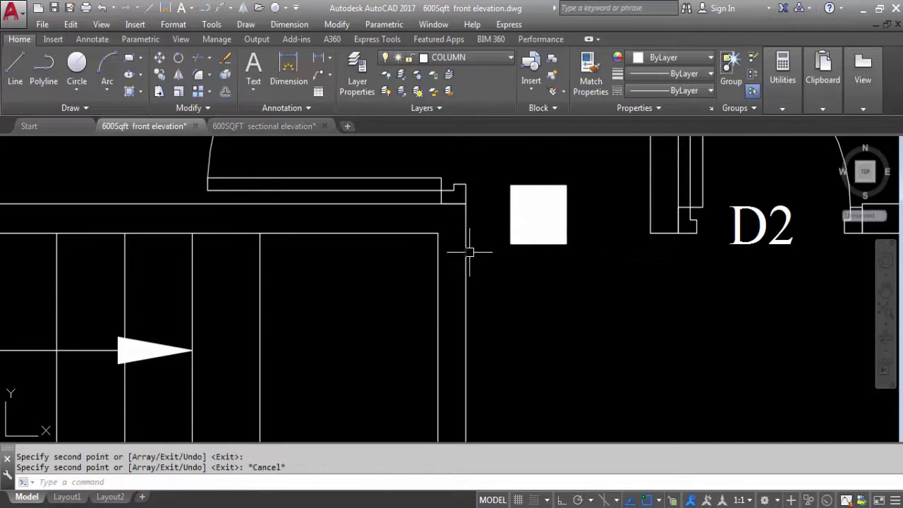
Step: Draw a short horizontal line with Ortho on from the stair area's upper-right inner corner across the wall below door D1
type("L")
key("Return")
left_click(438, 234)
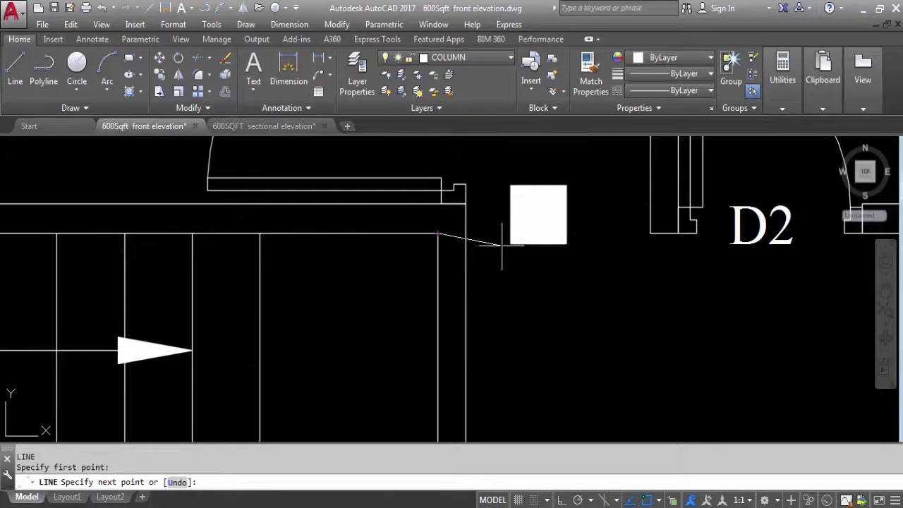
key("F8")
left_click(487, 180)
key("Escape")
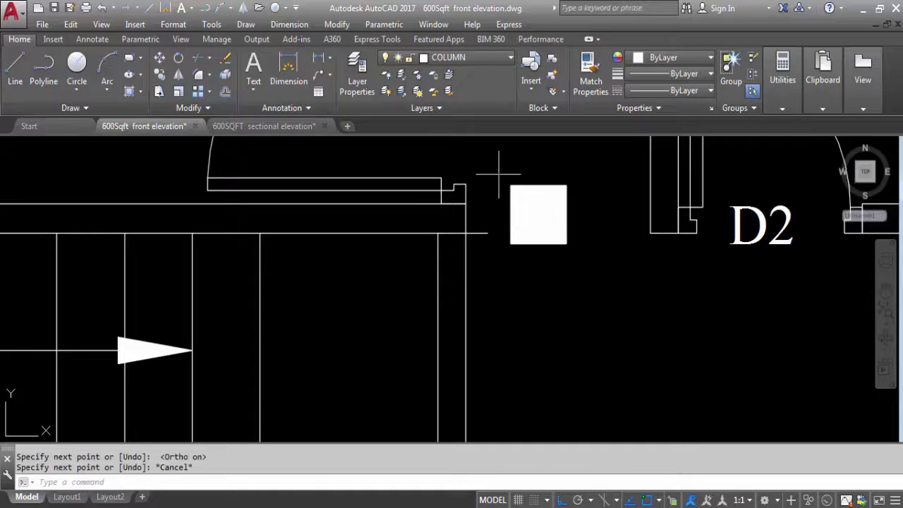
Step: Move the loose column by its lower-right corner to where the short line crosses the wall's outer face below door D1
left_click(498, 175)
left_click(600, 264)
type("M")
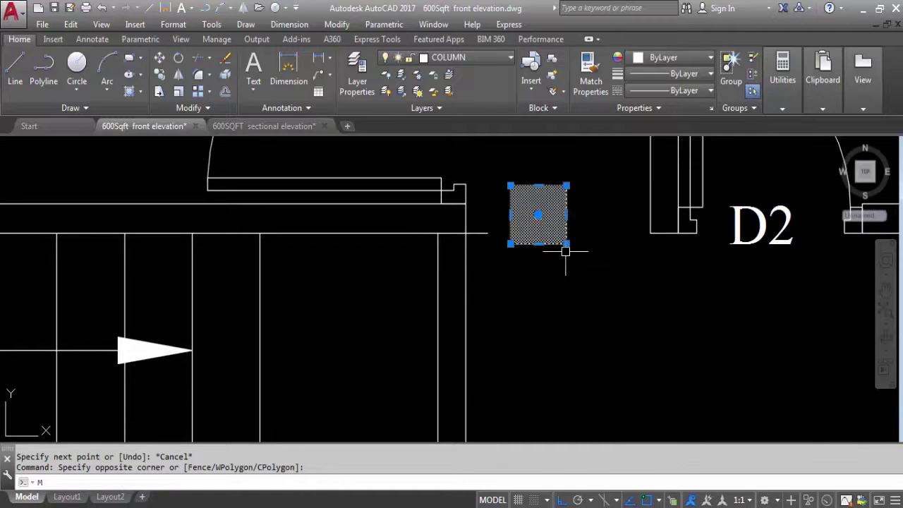
key("Return")
left_click(566, 244)
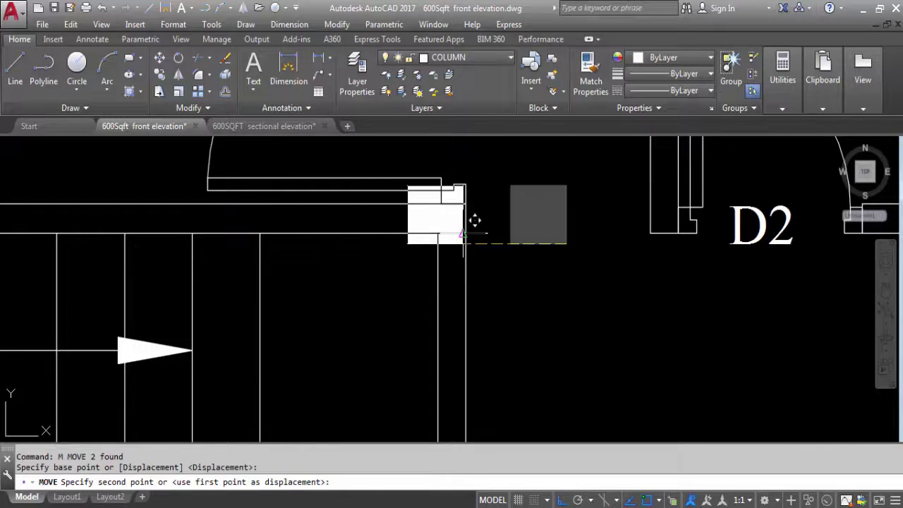
left_click(466, 233)
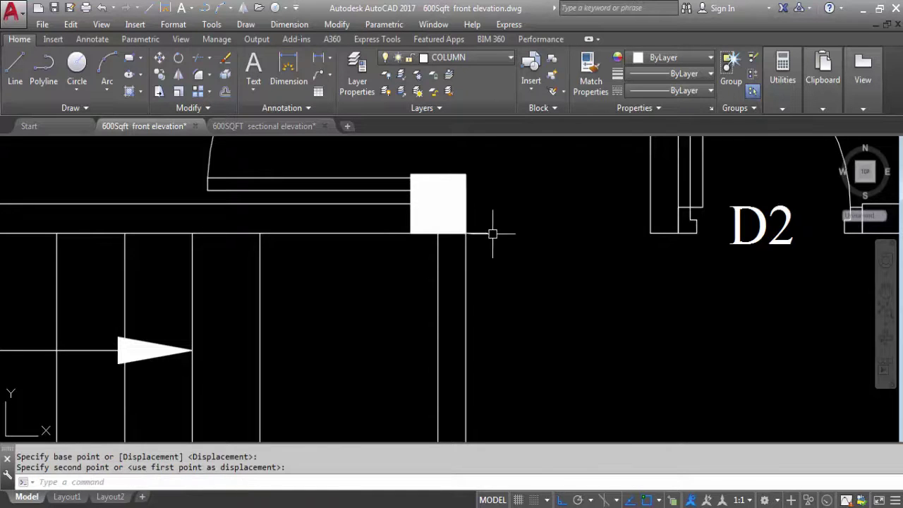
Step: Erase the short helper line beside the column at door D1
left_click(488, 233)
key("Delete")
scroll(493, 229, "down", 3)
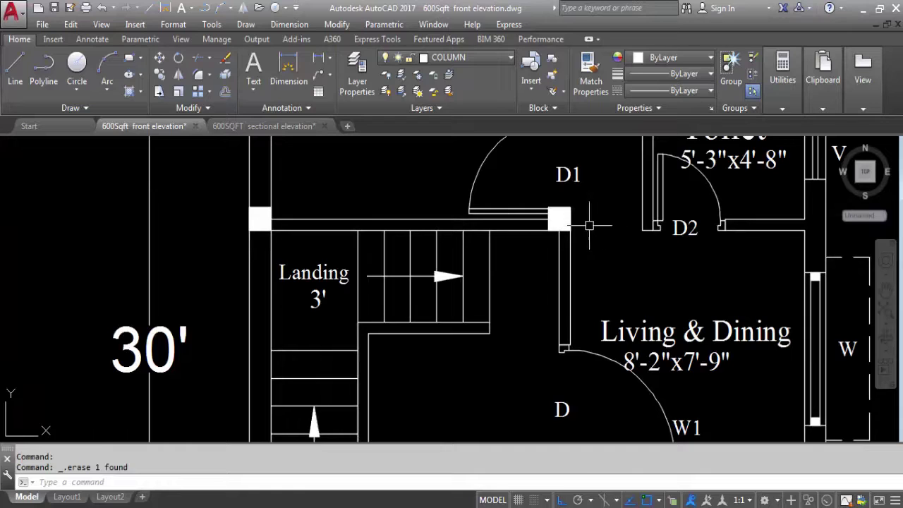
type("xl")
key("Return")
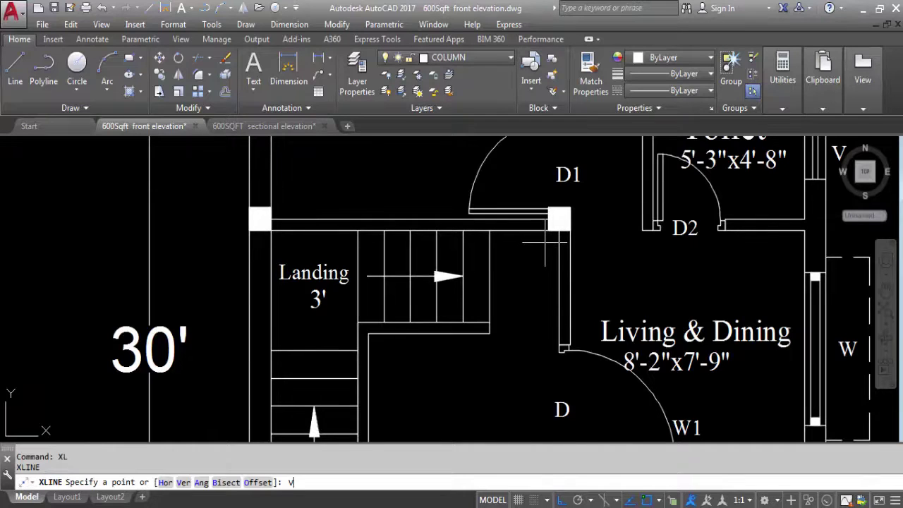
type("H")
key("Return")
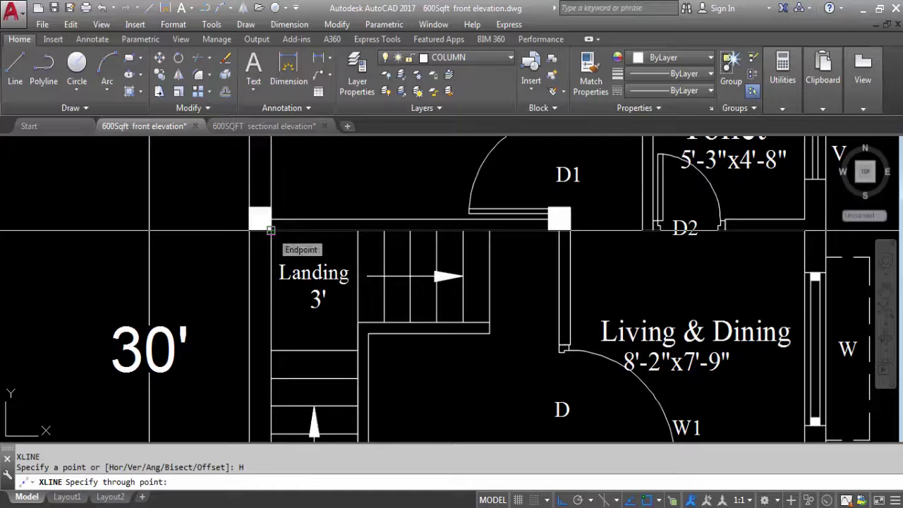
key("Escape")
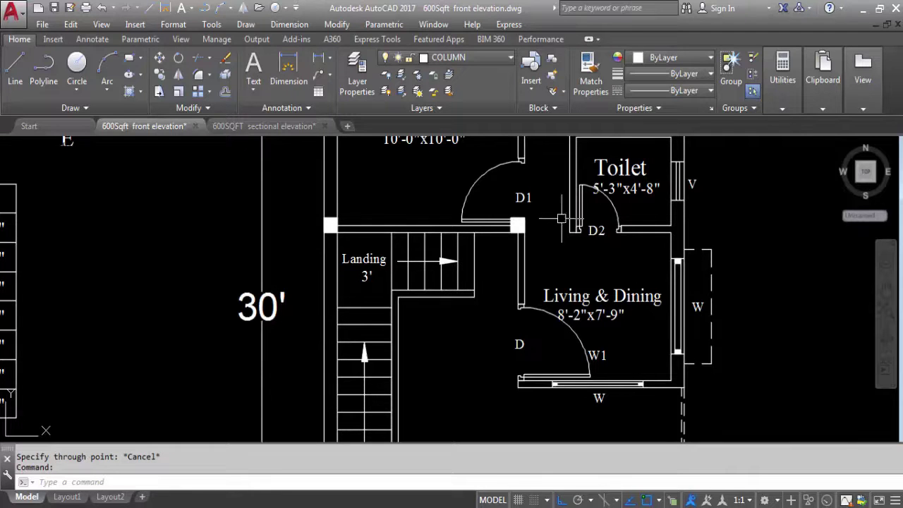
Step: Copy the column at the landing's outer wall by its lower-left corner to where the toilet's lower wall meets the right outer wall
scroll(515, 226, "up", 5)
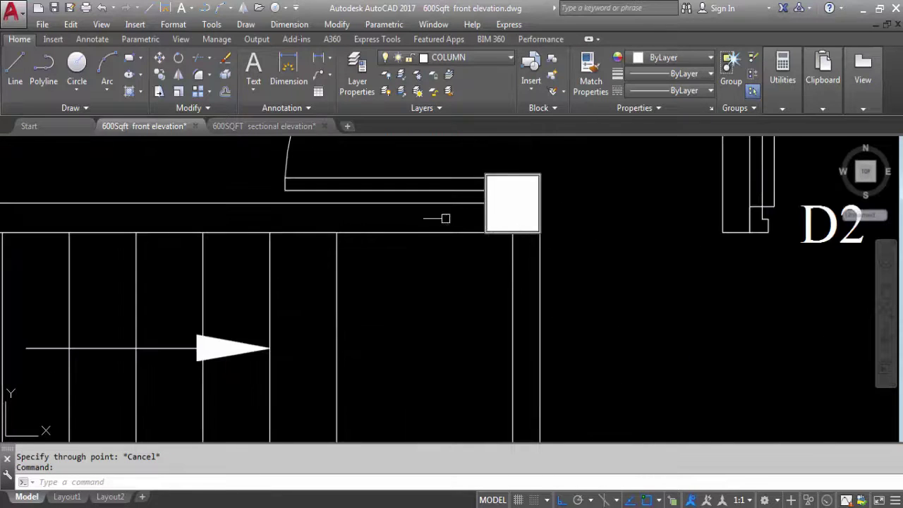
scroll(439, 219, "down", 5)
scroll(475, 223, "up", 2)
left_click(396, 198)
left_click(487, 267)
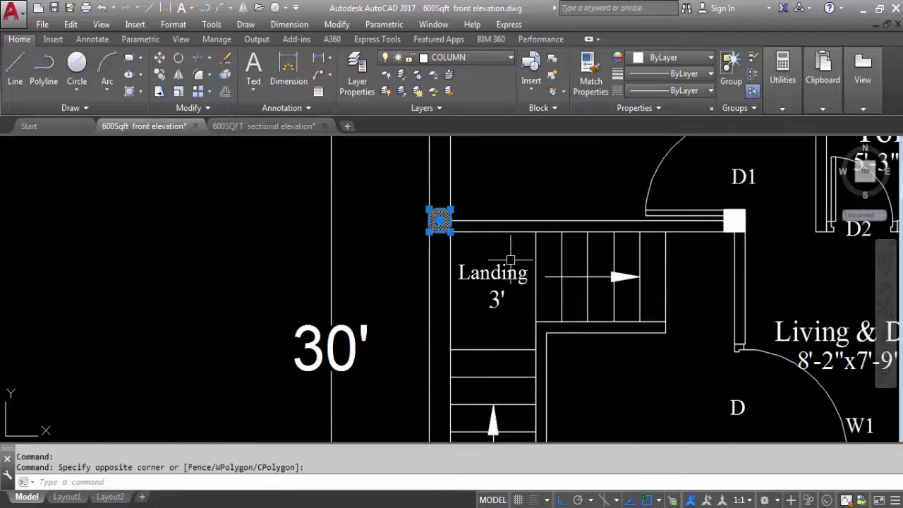
type("co")
key("Return")
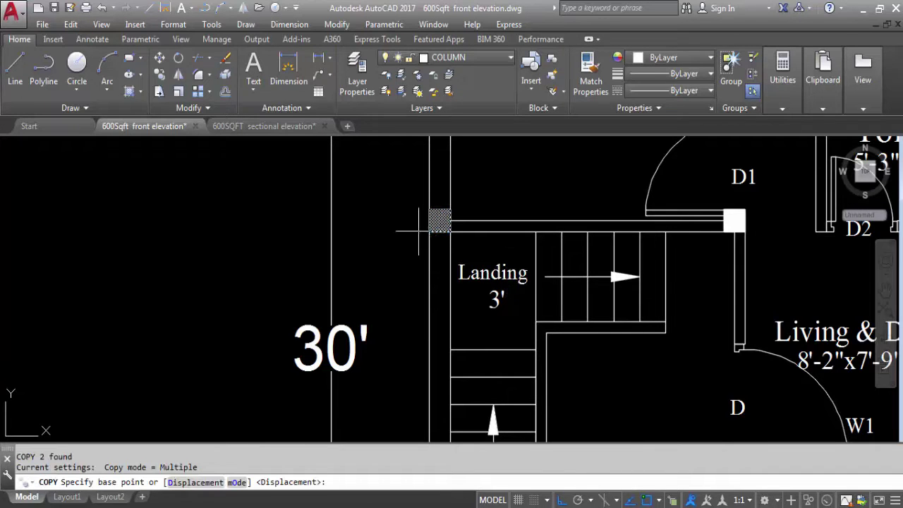
left_click(429, 231)
scroll(656, 196, "down", 3)
scroll(656, 195, "up", 3)
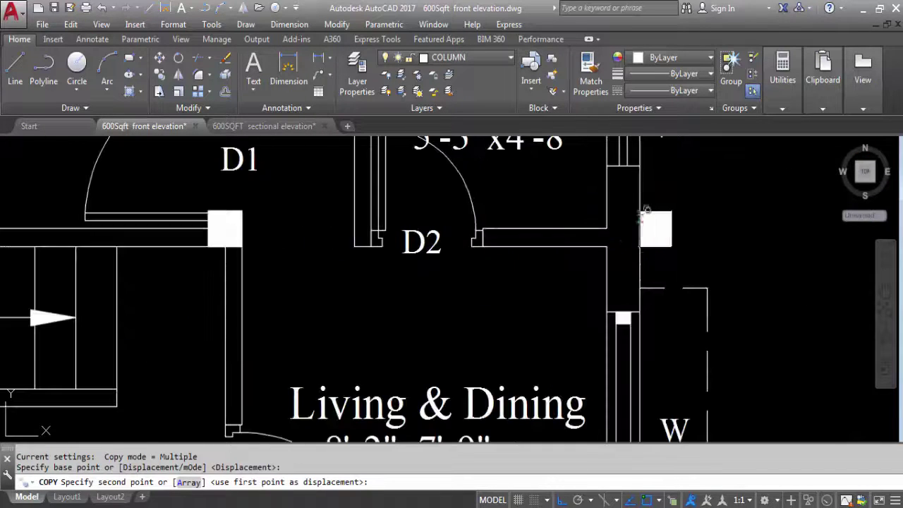
left_click(607, 246)
scroll(734, 246, "down", 2)
key("Escape")
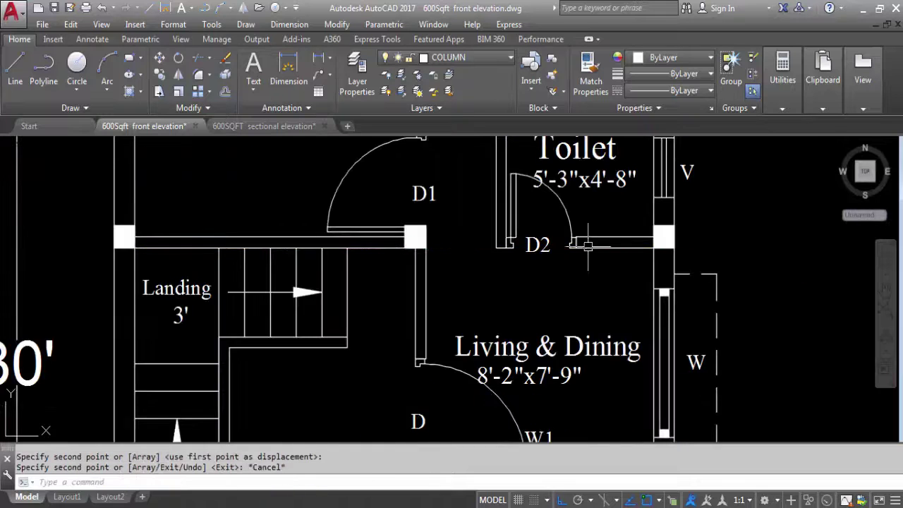
Step: Place a horizontal construction line through the upper-right corner of the column at the landing's outer wall
scroll(593, 246, "down", 3)
type("xl")
key("Return")
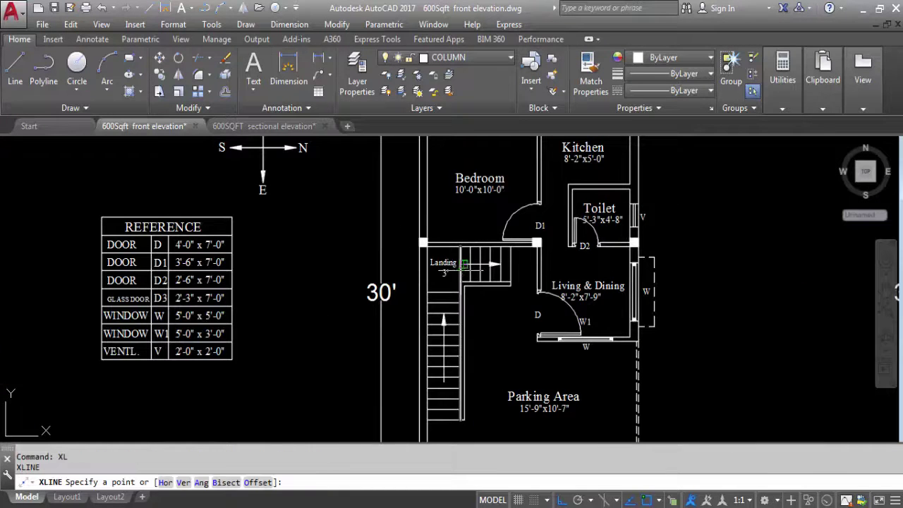
type("H")
key("Return")
scroll(423, 239, "up", 4)
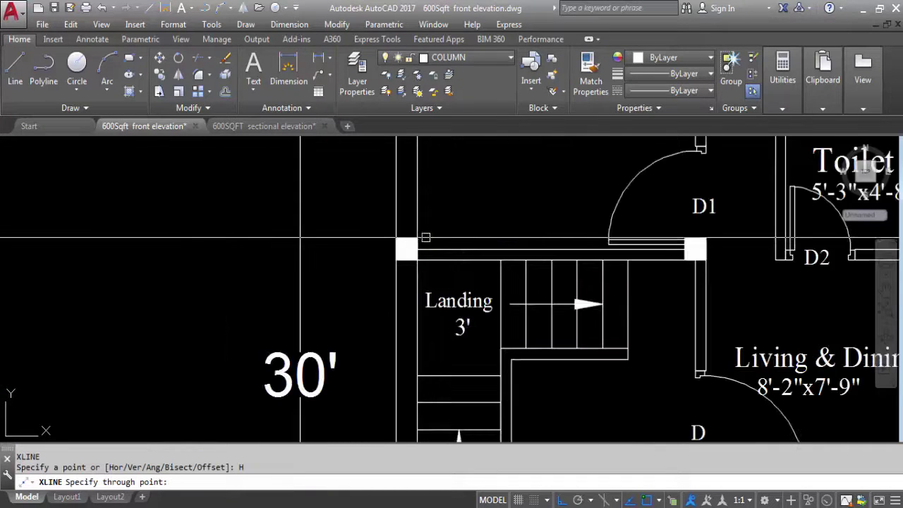
left_click(418, 239)
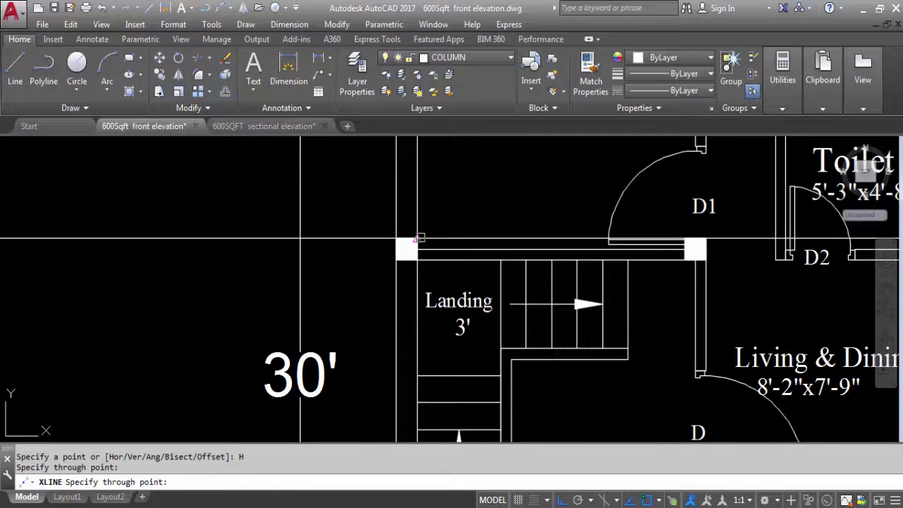
Step: Place a second horizontal construction line through the lower-right corner of the landing column and check the columns' alignment between both lines
left_click(426, 261)
scroll(452, 243, "down", 5)
scroll(659, 243, "up", 5)
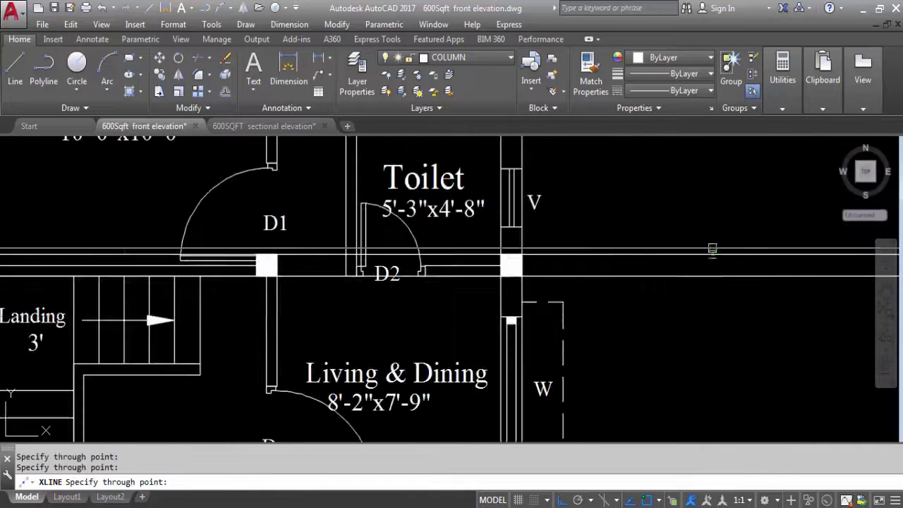
scroll(611, 350, "down", 5)
scroll(446, 187, "up", 4)
scroll(438, 185, "down", 6)
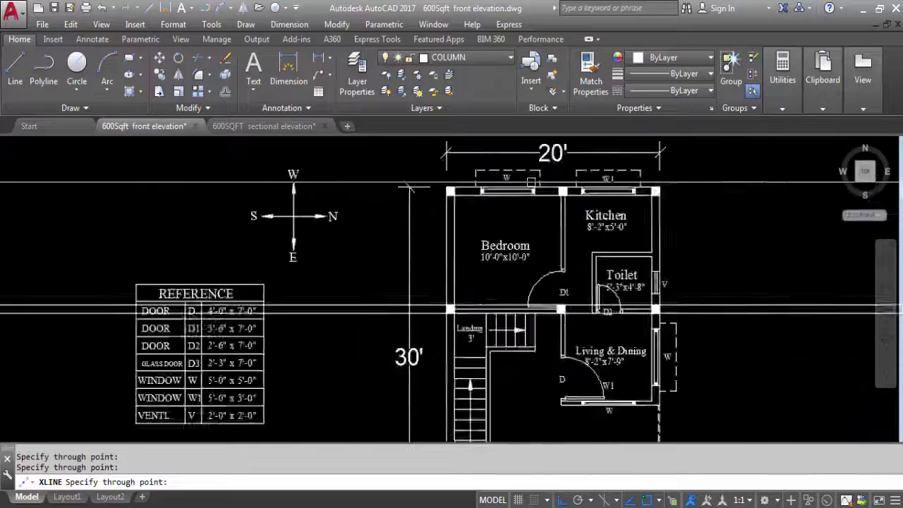
scroll(603, 265, "up", 4)
key("Escape")
Step: Erase the two horizontal construction lines crossing the ground floor plan and save the drawing
left_click(756, 272)
left_click(741, 228)
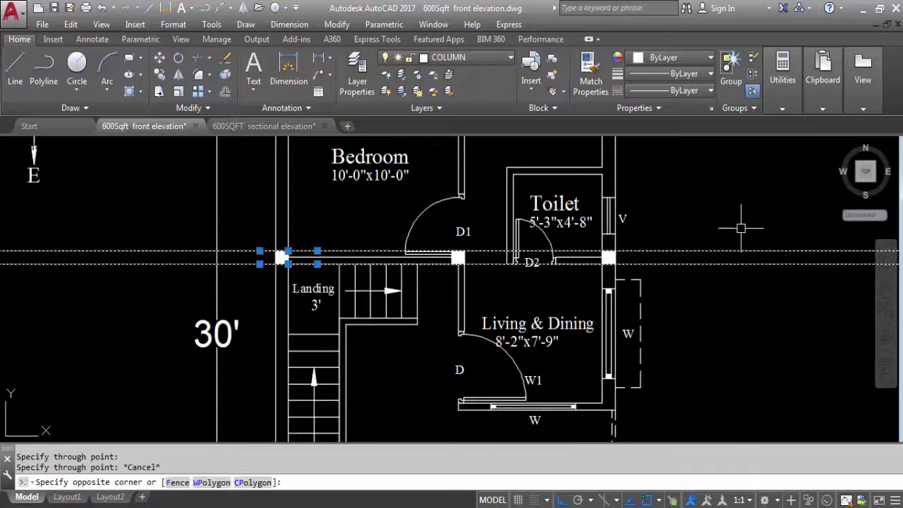
key("Delete")
scroll(657, 232, "down", 3)
scroll(530, 274, "down", 2)
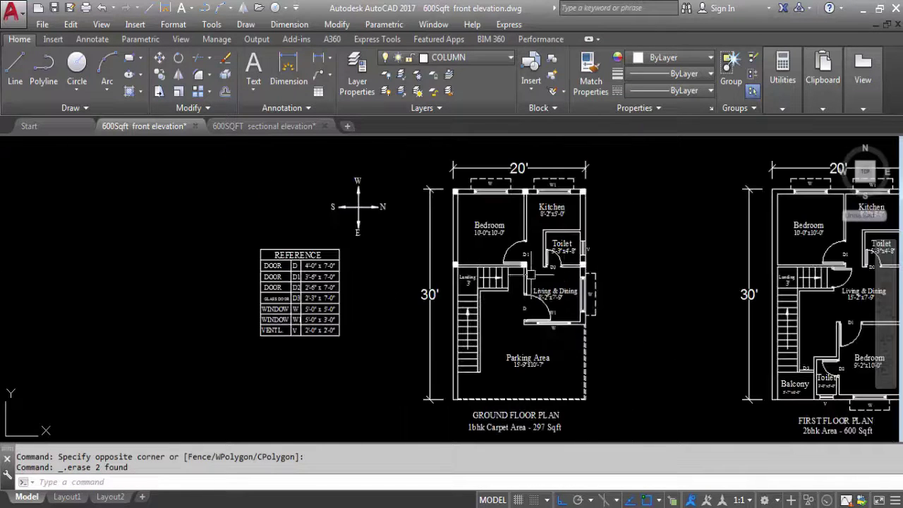
scroll(525, 260, "up", 2)
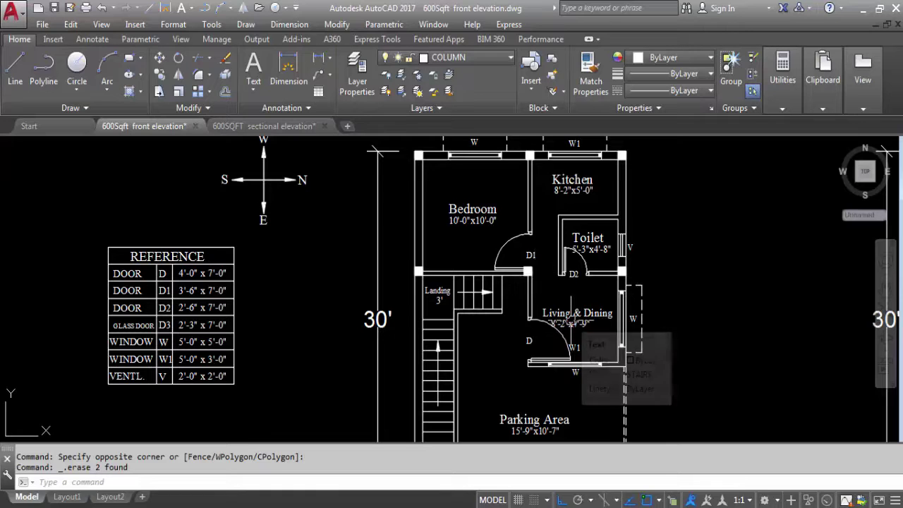
key("ctrl+s")
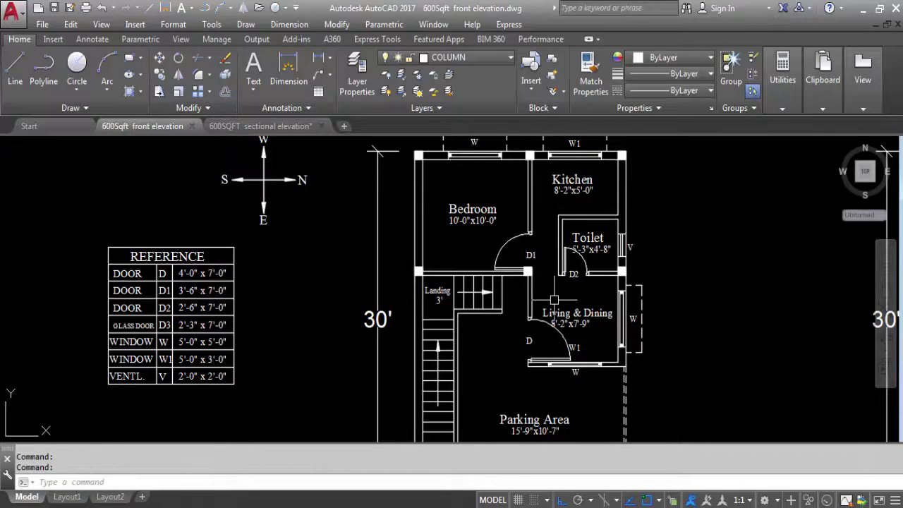
Step: Compare the lower halves of the ground and first floor plans for further column positions and save the drawing
scroll(481, 274, "down", 3)
scroll(570, 329, "up", 4)
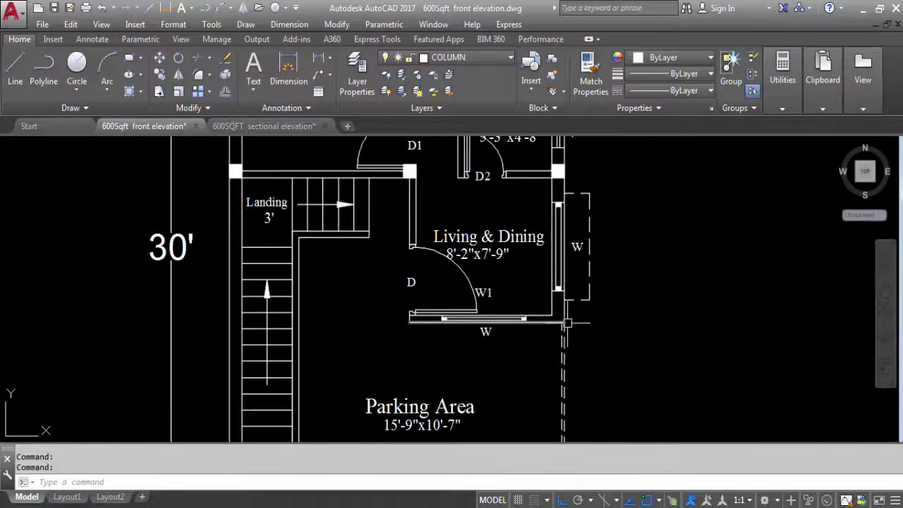
scroll(565, 326, "down", 2)
scroll(494, 302, "down", 2)
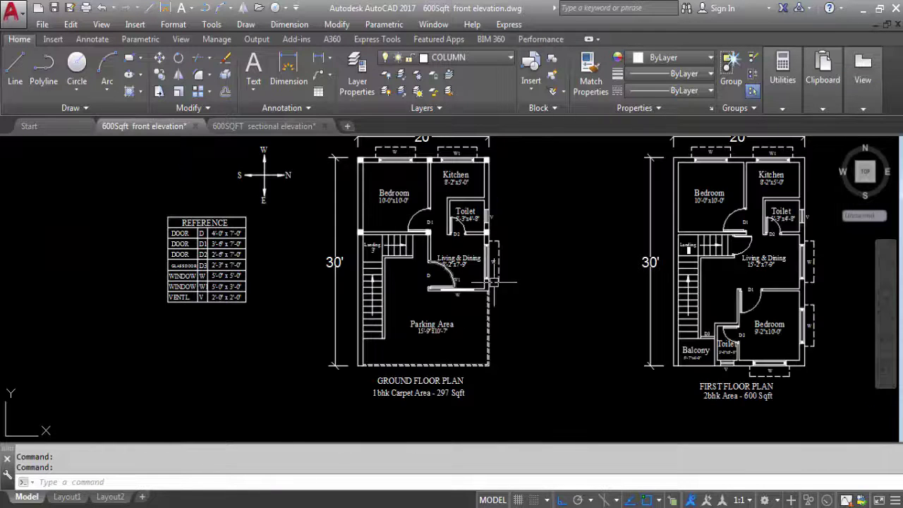
scroll(809, 338, "up", 2)
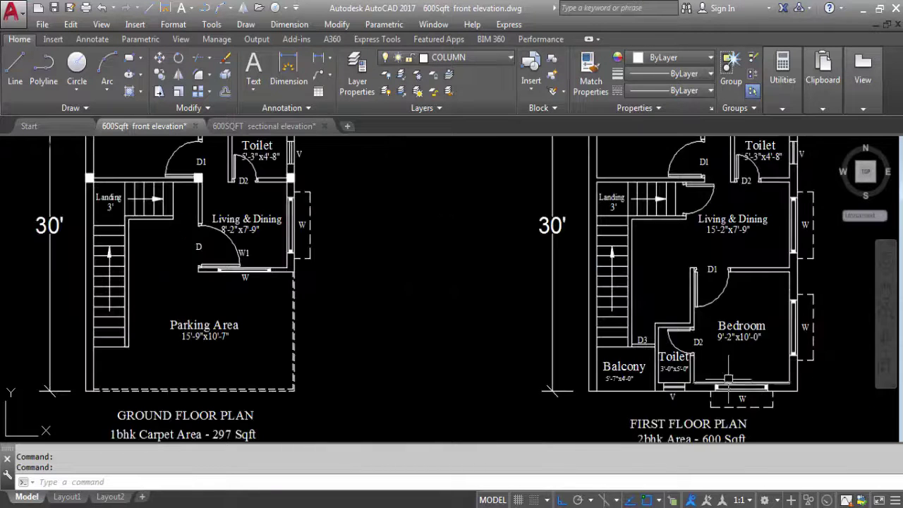
scroll(724, 335, "down", 2)
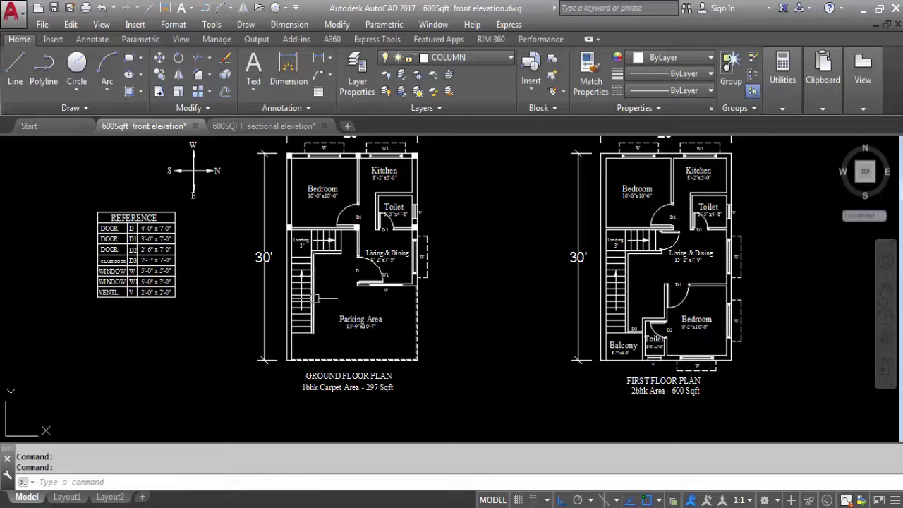
key("ctrl+s")
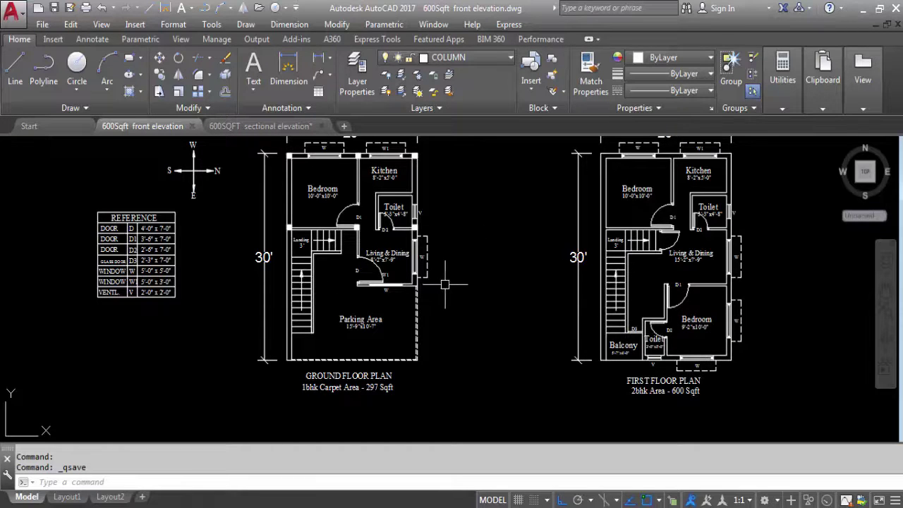
Step: Copy the ground-floor column at the toilet's outer wall by its upper-left corner to where the lower first-floor bedroom's upper wall meets the right outer wall
scroll(414, 227, "up", 8)
left_click(425, 243)
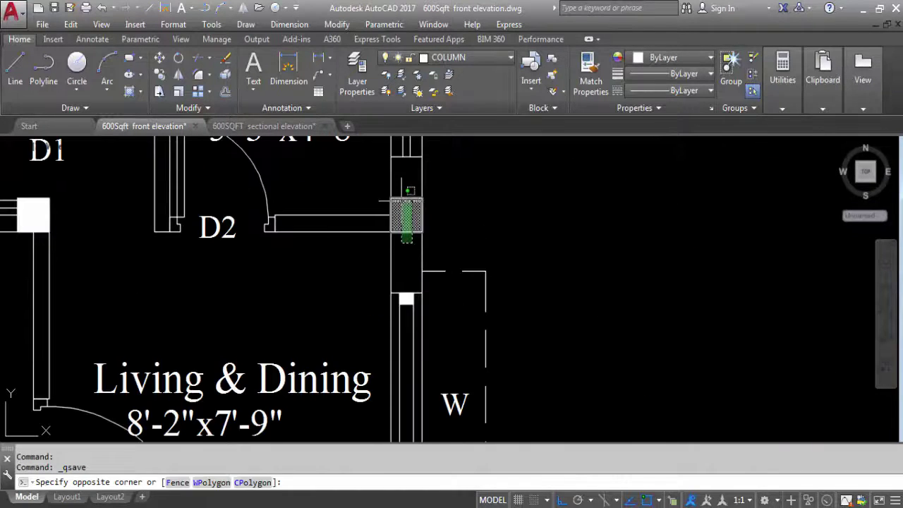
left_click(379, 175)
type("co")
key("Return")
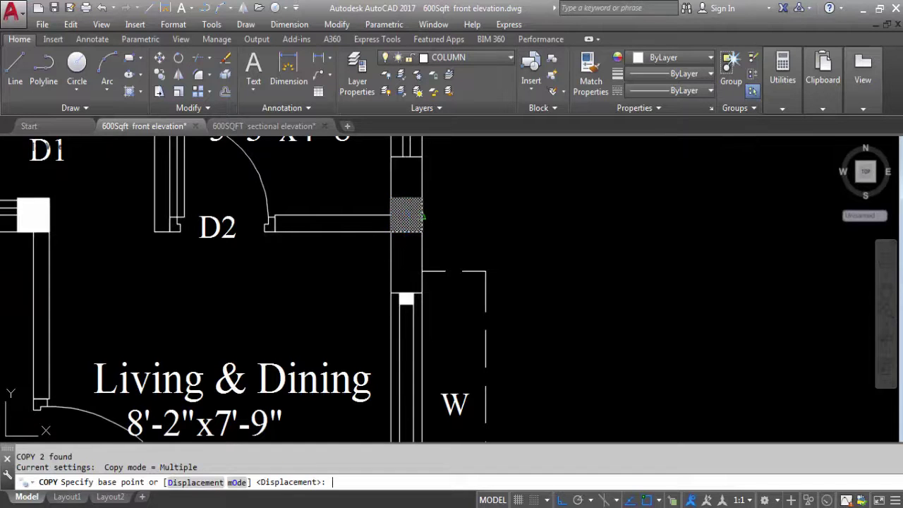
scroll(423, 219, "down", 8)
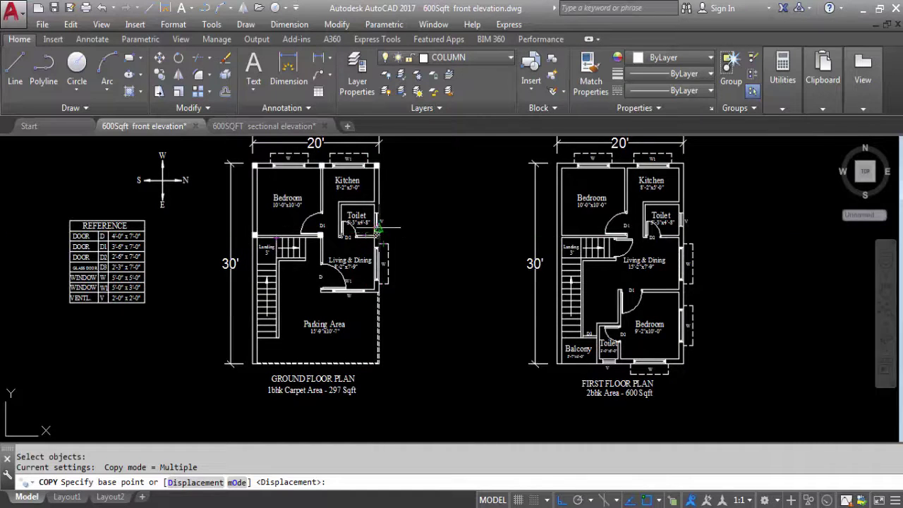
scroll(377, 226, "up", 6)
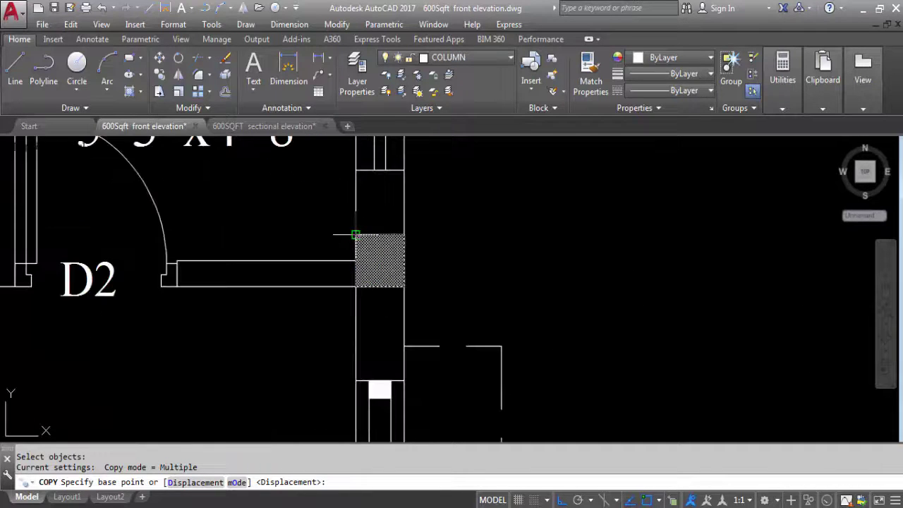
left_click(356, 234)
scroll(338, 204, "down", 8)
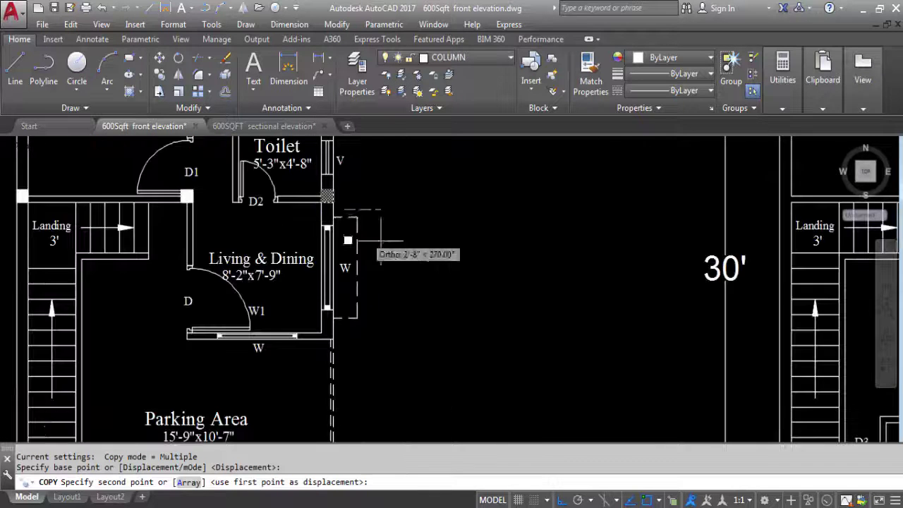
scroll(573, 280, "up", 5)
scroll(536, 254, "up", 3)
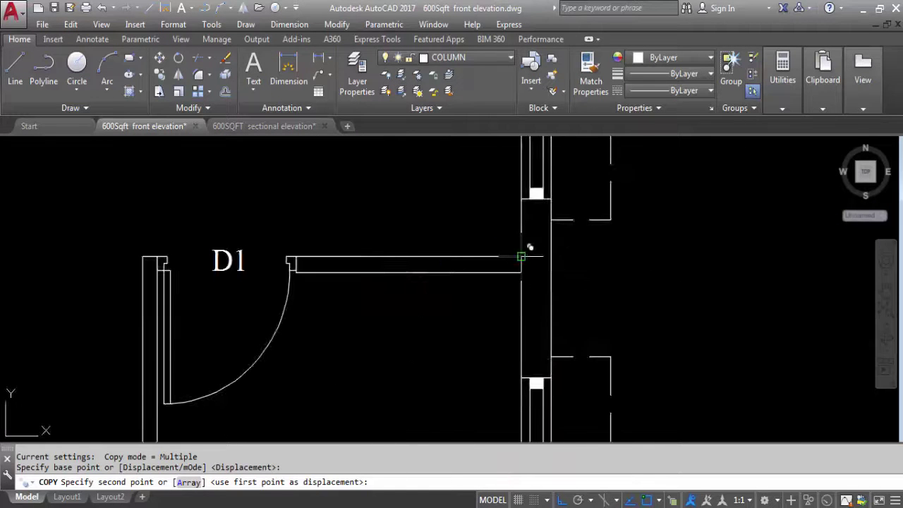
left_click(528, 247)
scroll(503, 161, "down", 4)
key("Escape")
Step: Copy the new first-floor bedroom column by its lower-right corner to the lower-right outer corner of the first floor plan
scroll(509, 185, "up", 4)
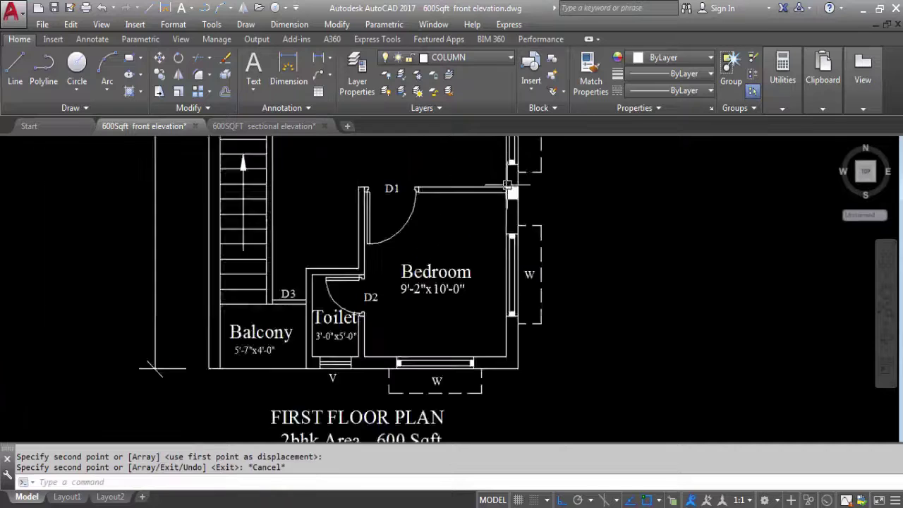
left_click(530, 212)
left_click(519, 191)
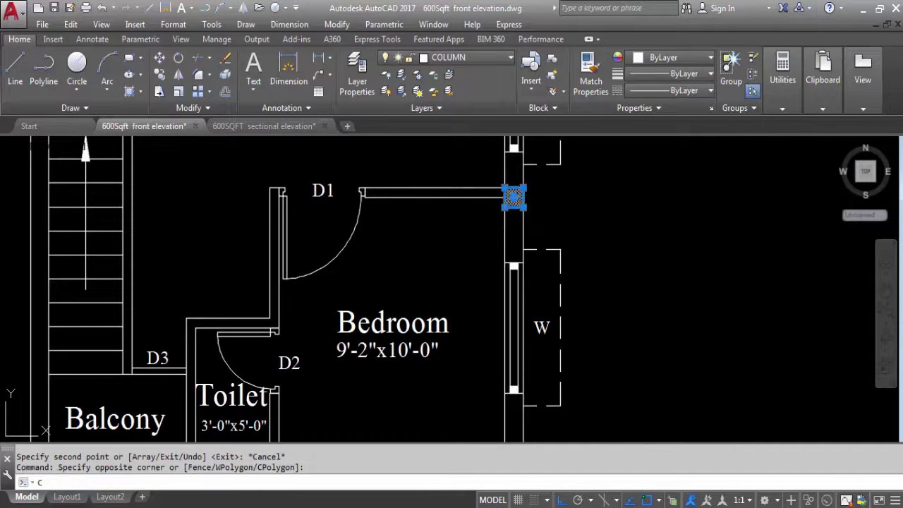
type("CO")
key("Return")
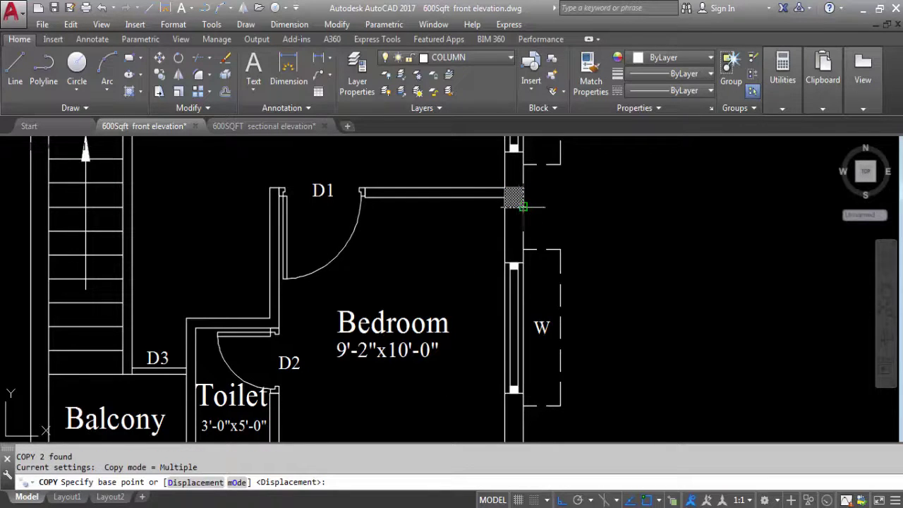
left_click(522, 204)
scroll(526, 212, "down", 5)
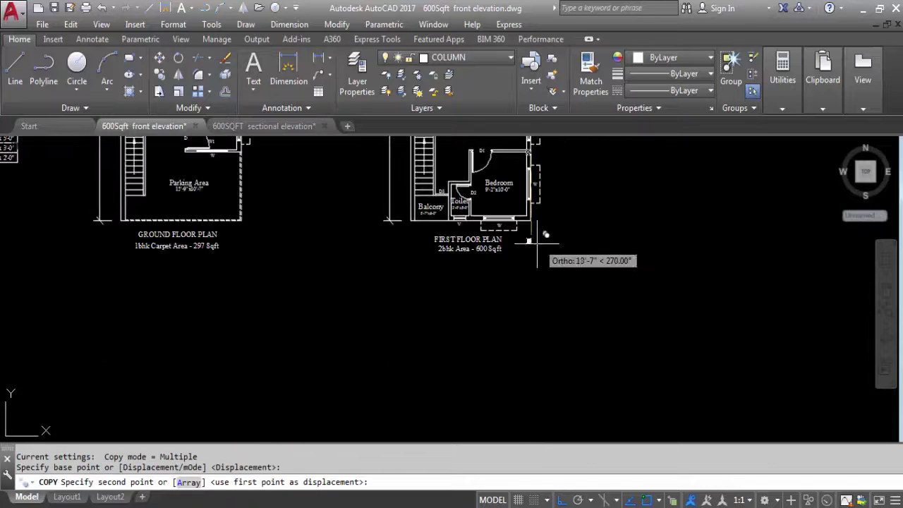
scroll(538, 242, "up", 4)
left_click(546, 282)
scroll(585, 293, "down", 2)
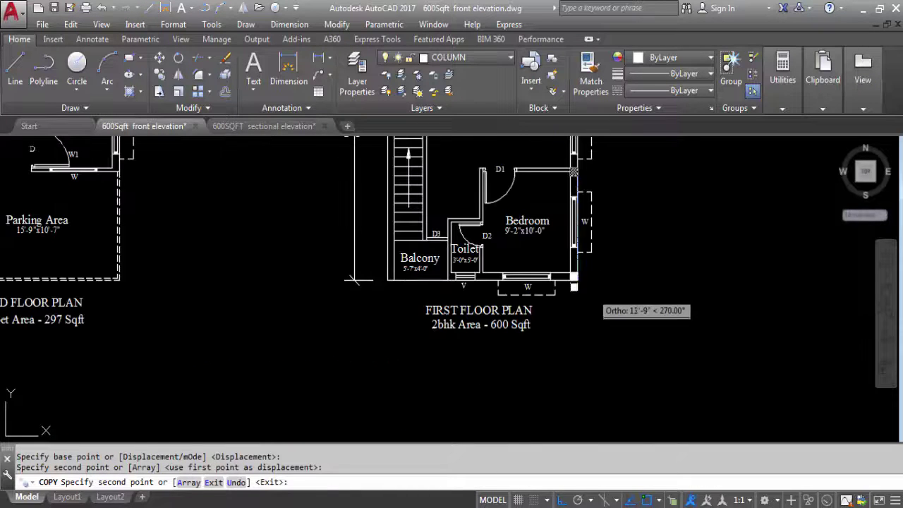
key("Escape")
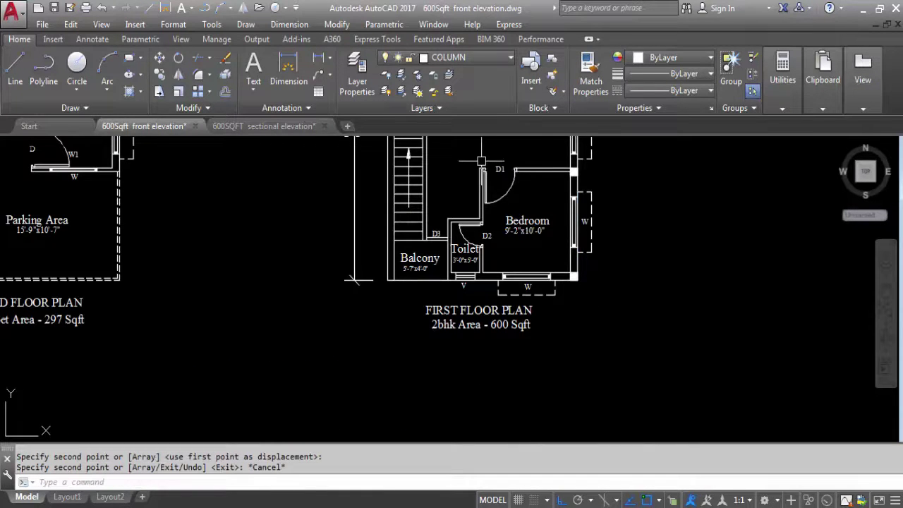
Step: Copy the column at the bedroom's upper-right junction by its upper-right corner to the upper-right corner of the wall end beside door D1
scroll(573, 176, "up", 6)
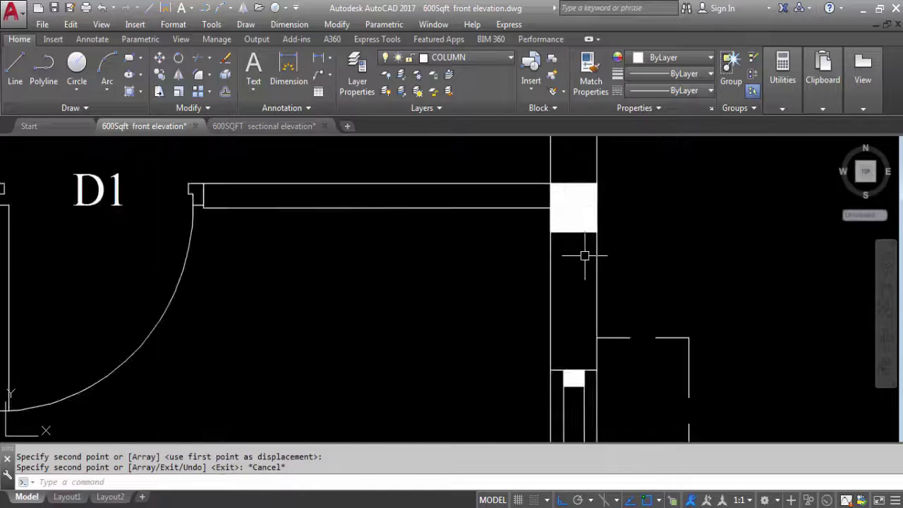
left_click(585, 257)
left_click(570, 176)
type("c")
key("Return")
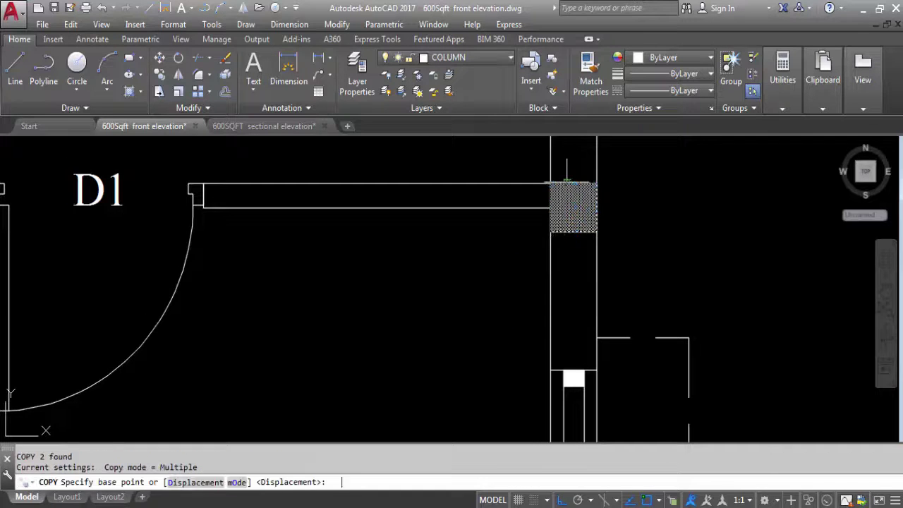
scroll(628, 275, "down", 4)
scroll(603, 246, "up", 4)
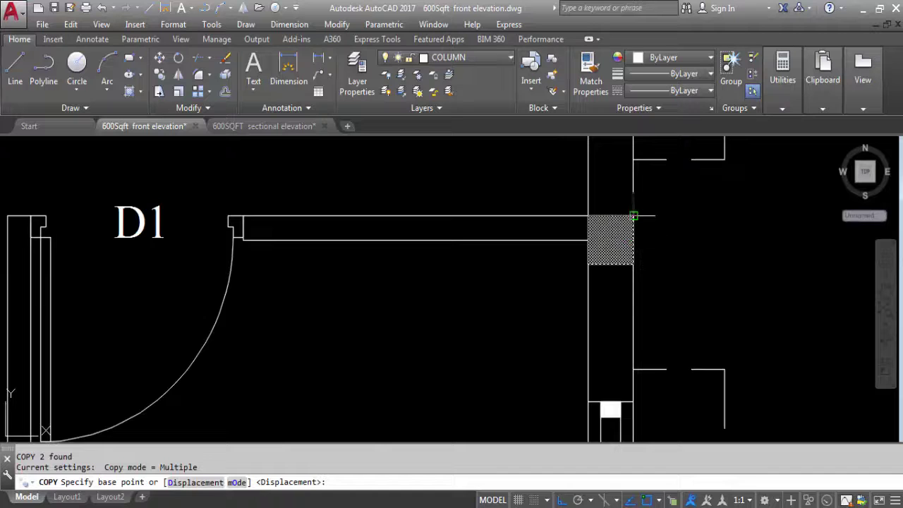
left_click(634, 217)
scroll(444, 238, "down", 4)
scroll(437, 208, "up", 4)
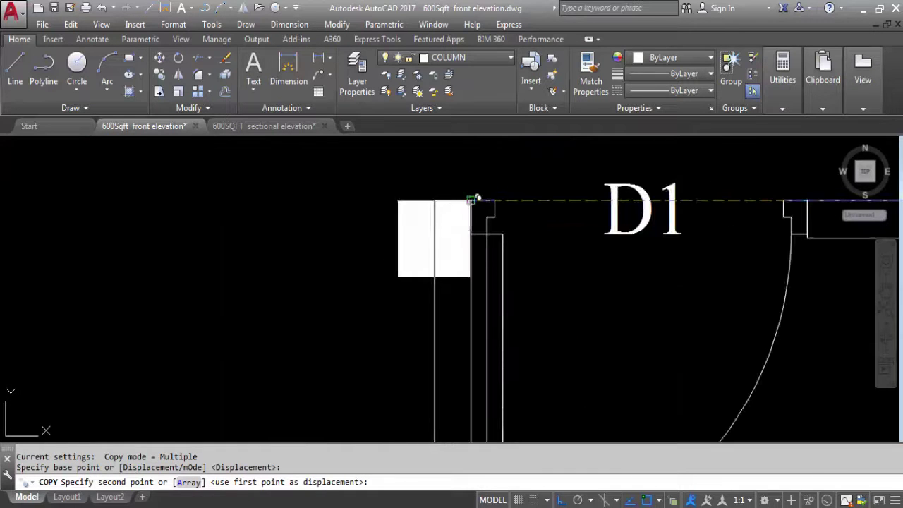
left_click(478, 199)
scroll(441, 198, "down", 5)
key("Escape")
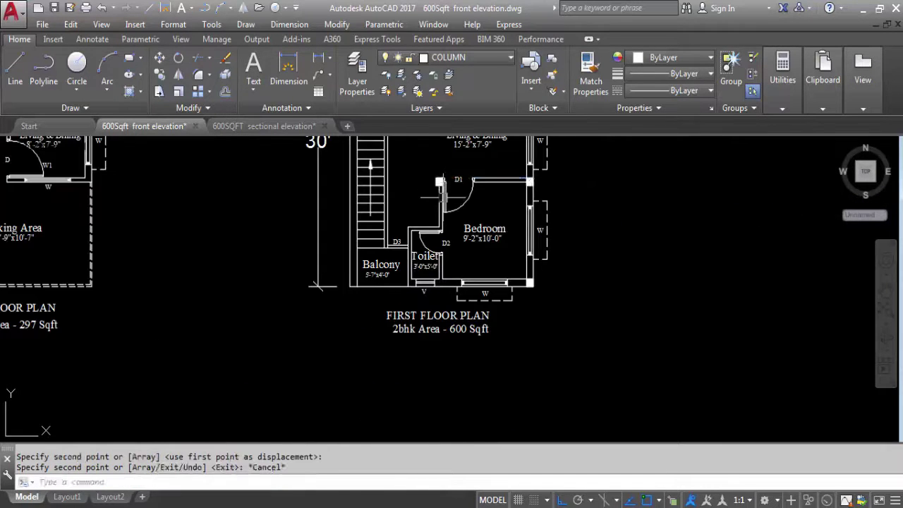
Step: Check the new columns around the lower first-floor bedroom and save the drawing
scroll(444, 189, "up", 2)
scroll(440, 240, "down", 4)
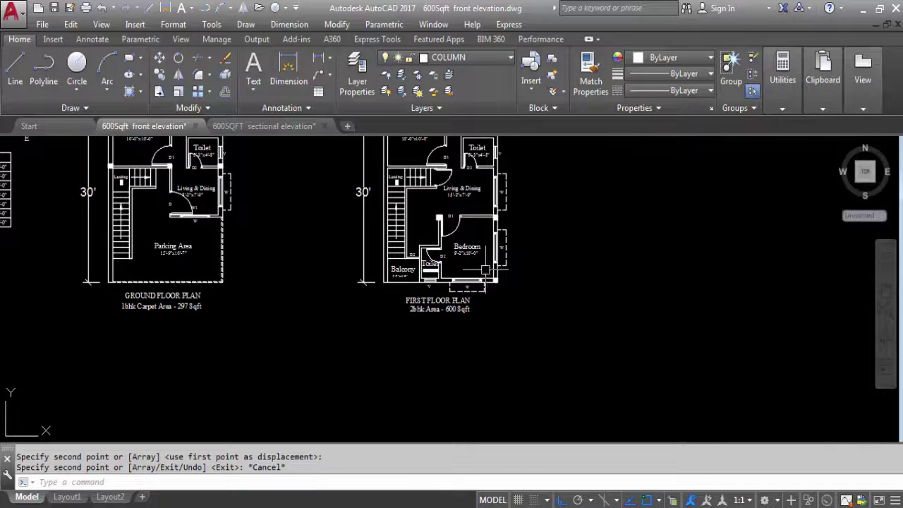
scroll(425, 227, "up", 3)
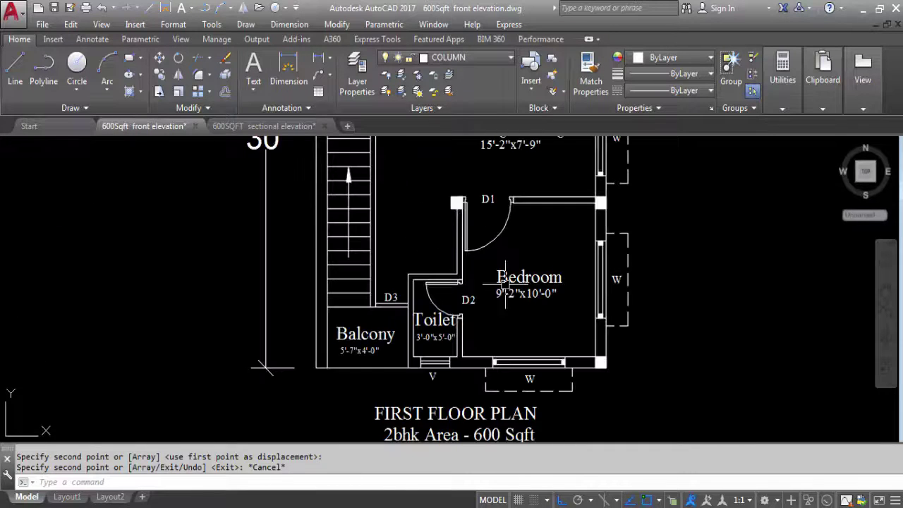
key("ctrl+s")
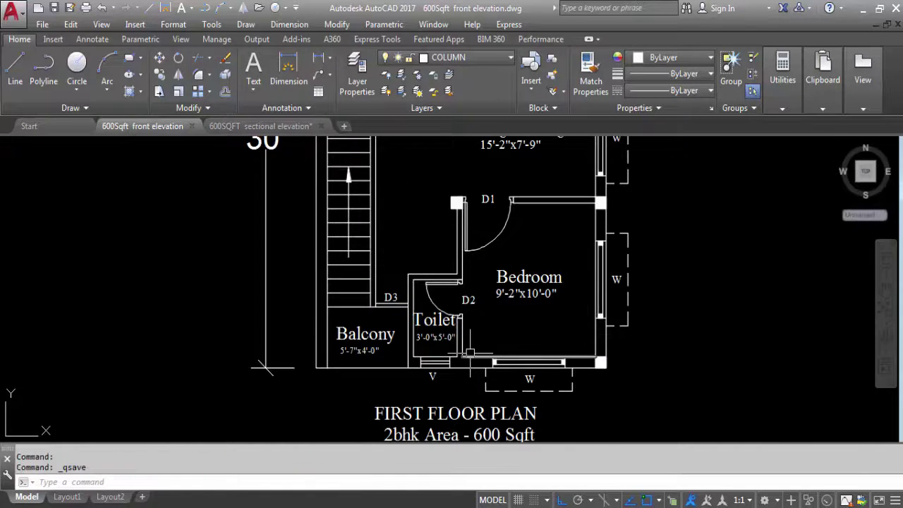
Step: Copy the column beside door D1 by its upper-right corner to where the lower toilet and bedroom's dividing wall meets the first floor plan's lower outer wall
scroll(470, 352, "up", 1)
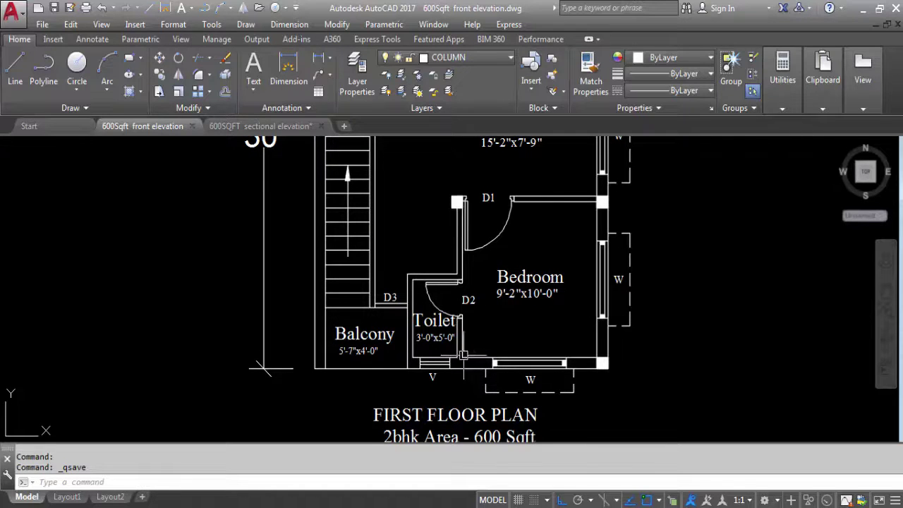
scroll(457, 202, "up", 4)
left_click(484, 209)
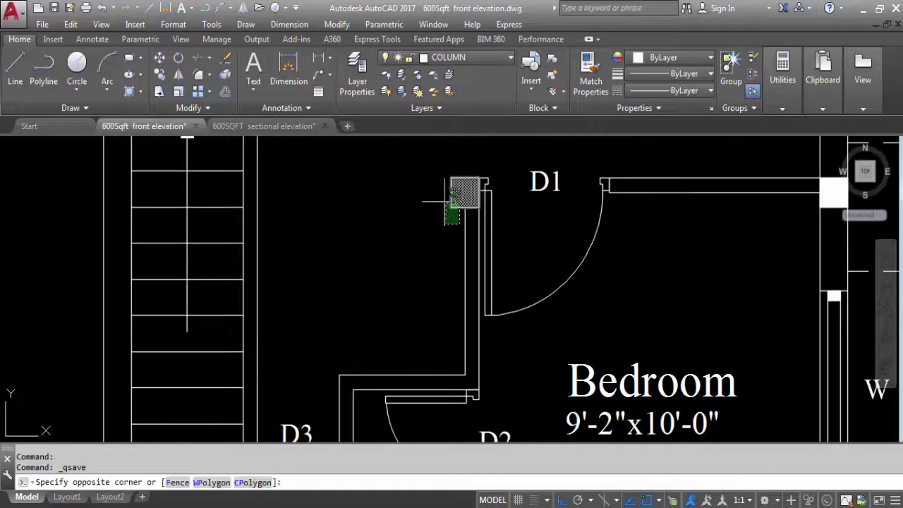
left_click(438, 177)
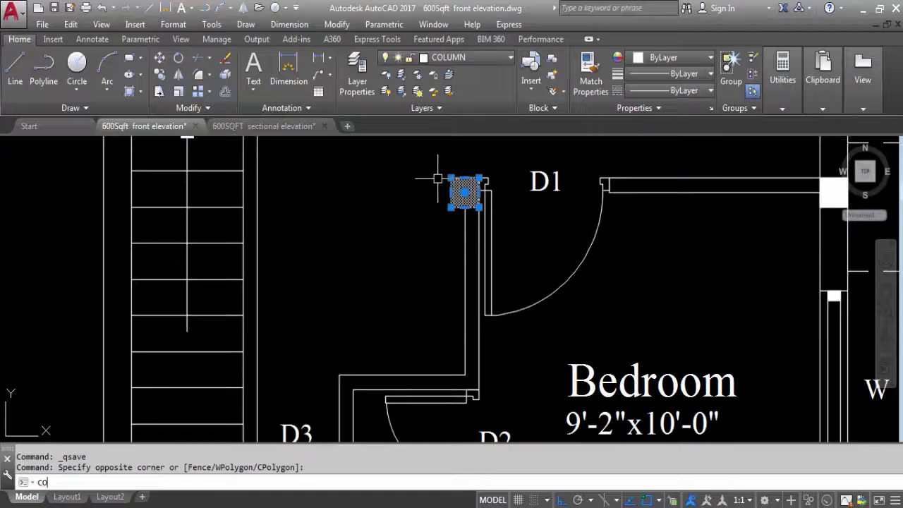
key("Return")
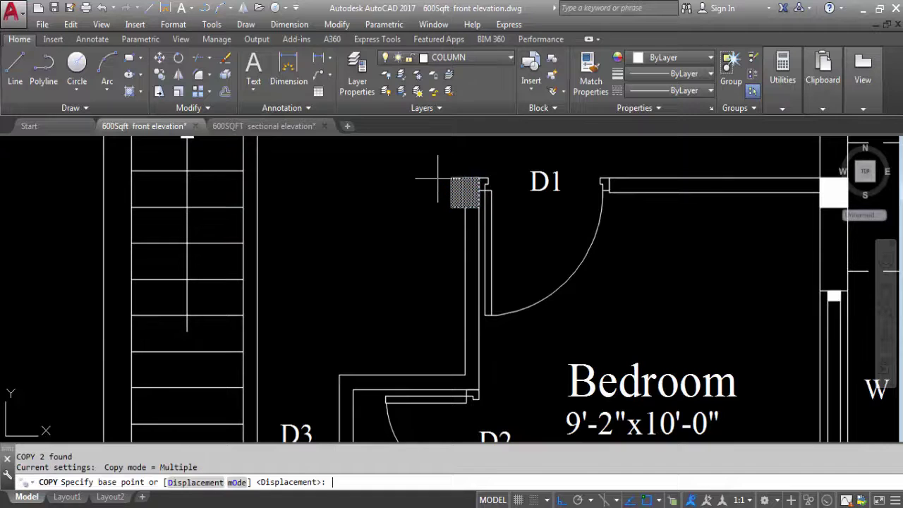
left_click(479, 177)
scroll(484, 212, "down", 5)
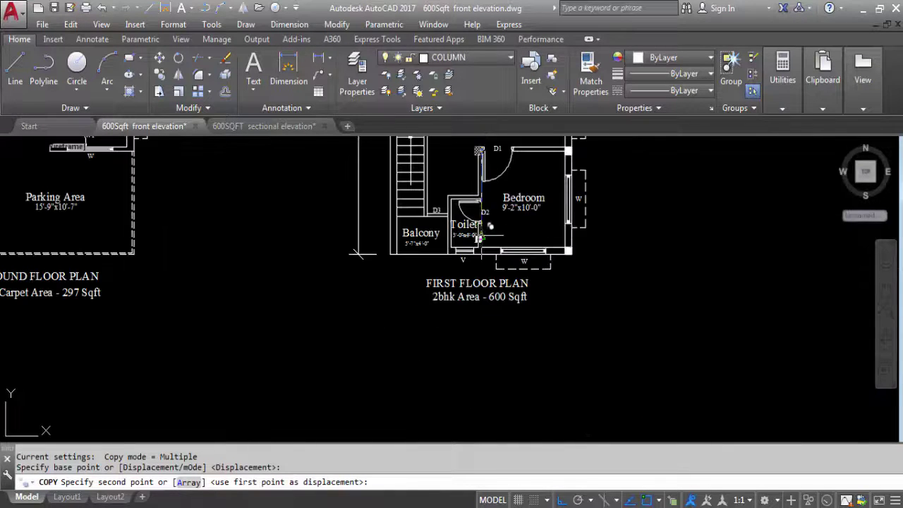
scroll(491, 273, "up", 5)
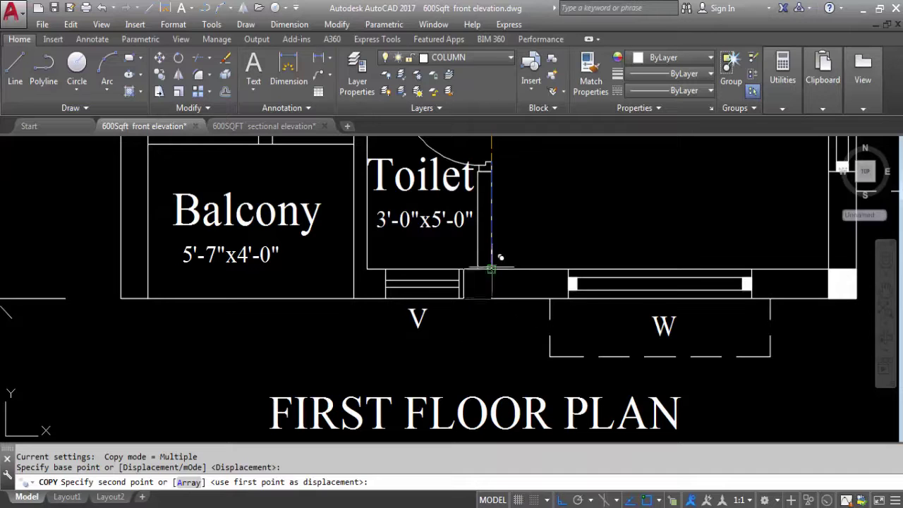
left_click(494, 261)
key("Escape")
scroll(487, 311, "down", 6)
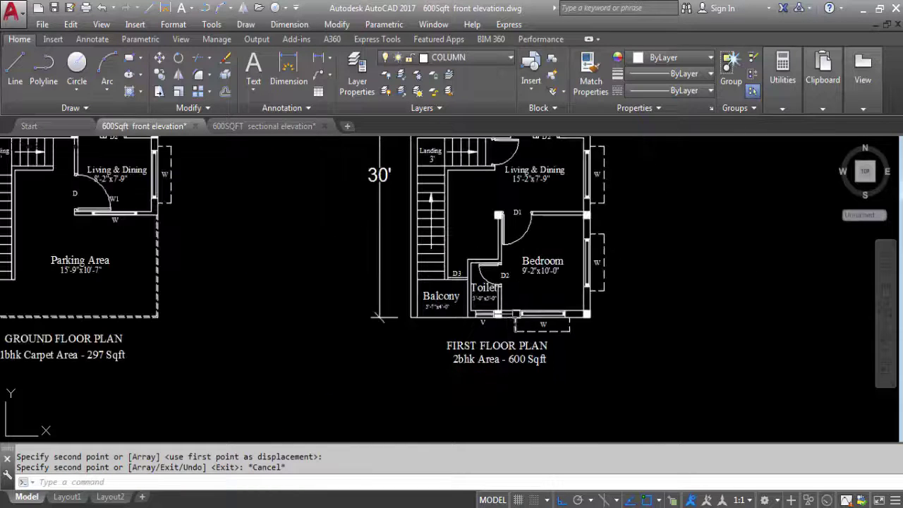
Step: Compare the column layout across the ground and first floor plans and save the drawing
scroll(498, 215, "down", 3)
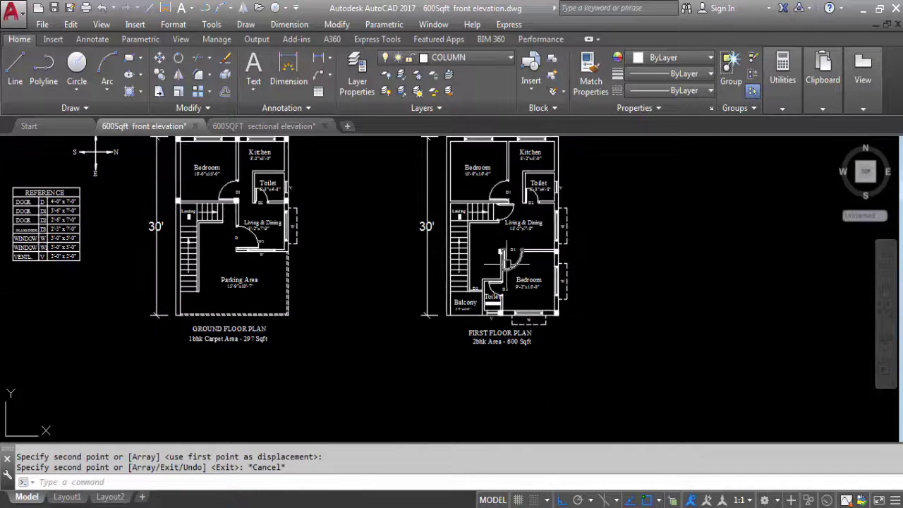
scroll(513, 249, "up", 2)
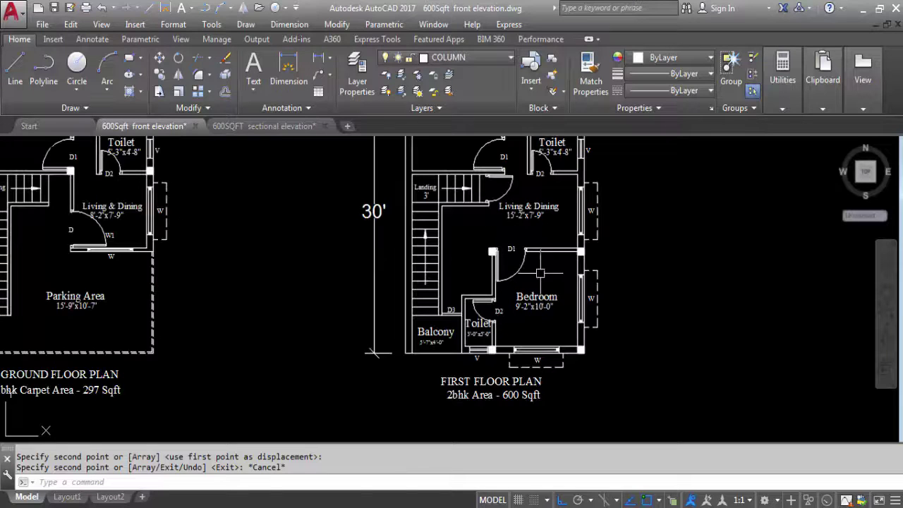
scroll(568, 285, "down", 2)
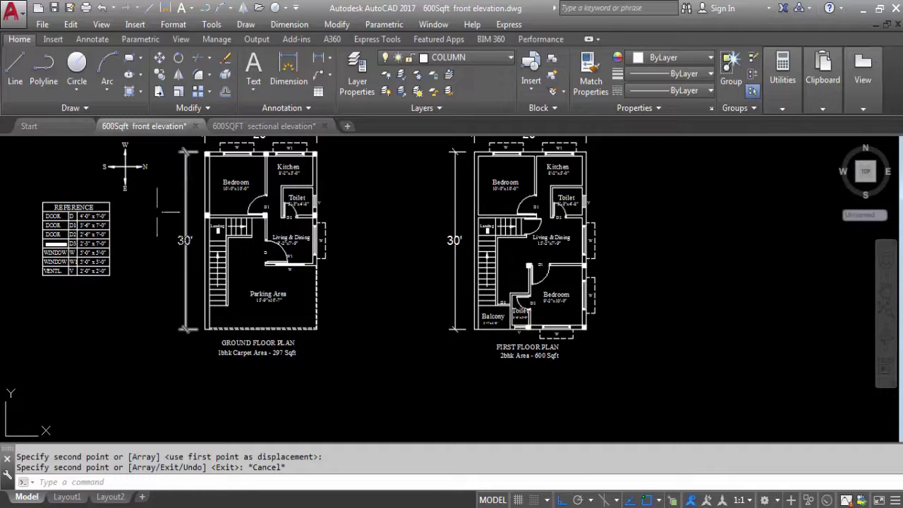
scroll(558, 249, "up", 2)
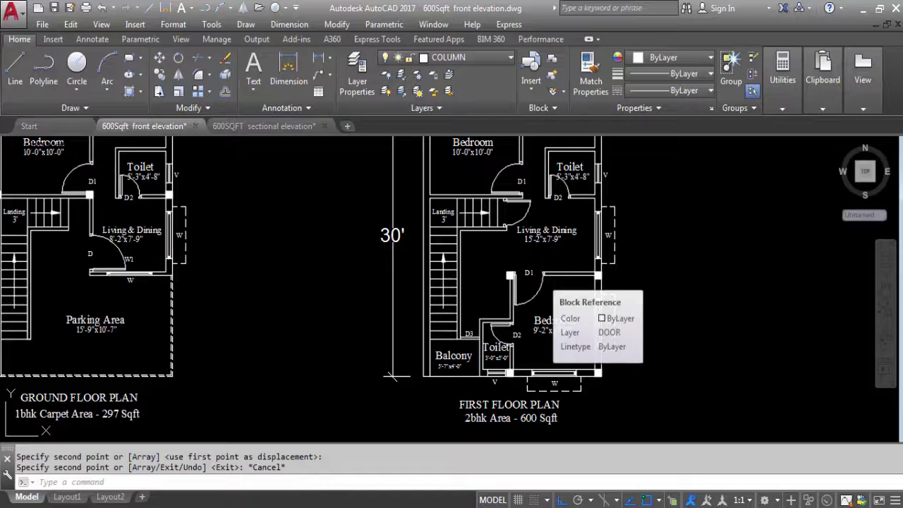
key("ctrl+s")
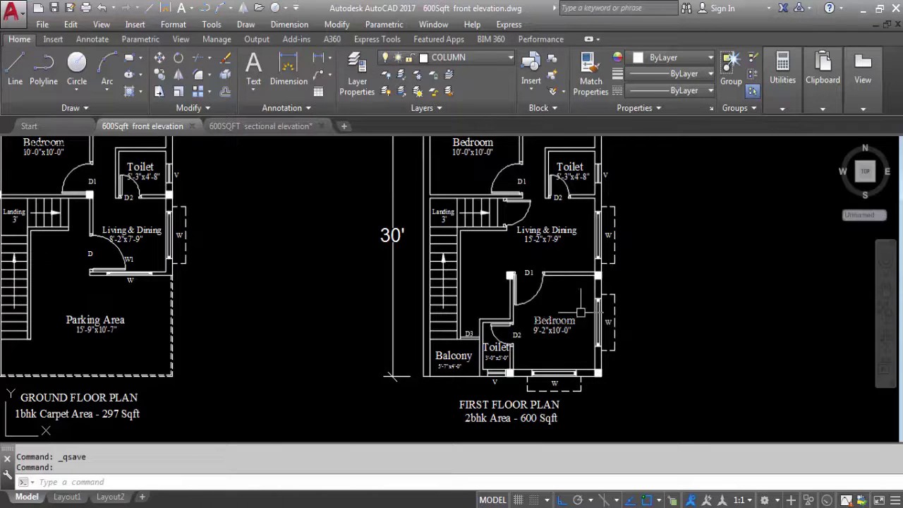
Step: Copy the column between the lower toilet and bedroom by its lower-left corner to the first floor plan's lower-left outer corner
scroll(517, 381, "up", 6)
left_click(509, 352)
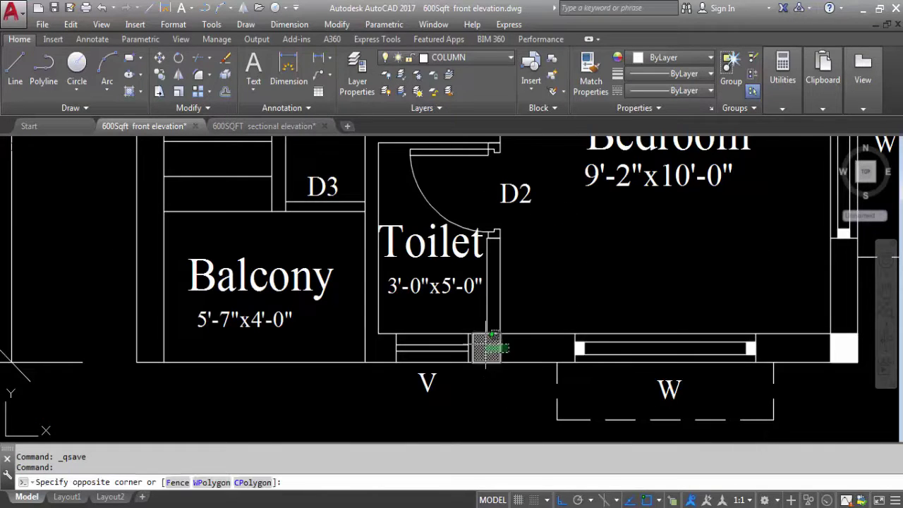
left_click(474, 339)
type("co")
key("Return")
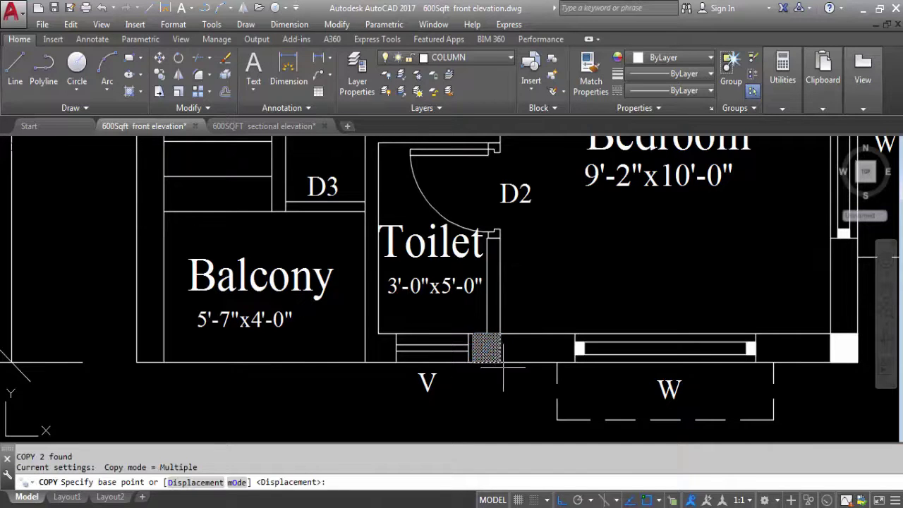
left_click(472, 362)
scroll(663, 332, "down", 4)
scroll(436, 349, "up", 4)
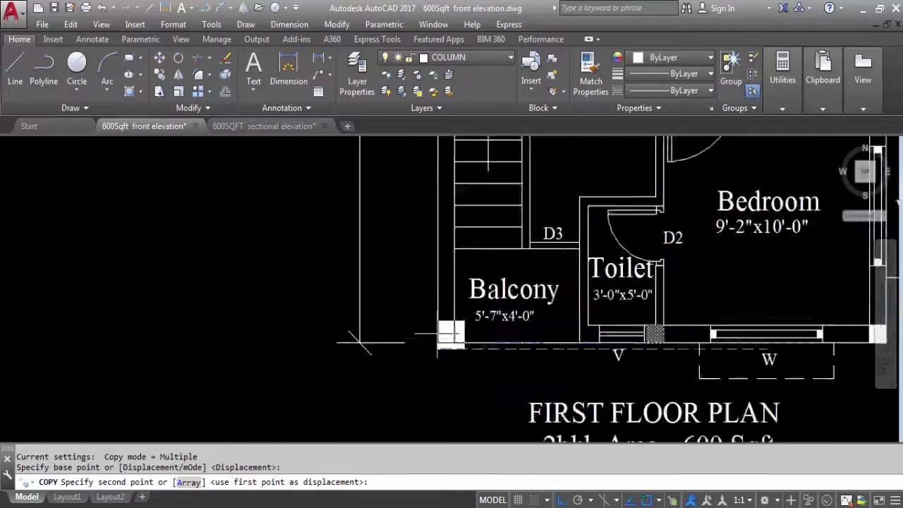
left_click(435, 348)
scroll(512, 359, "down", 4)
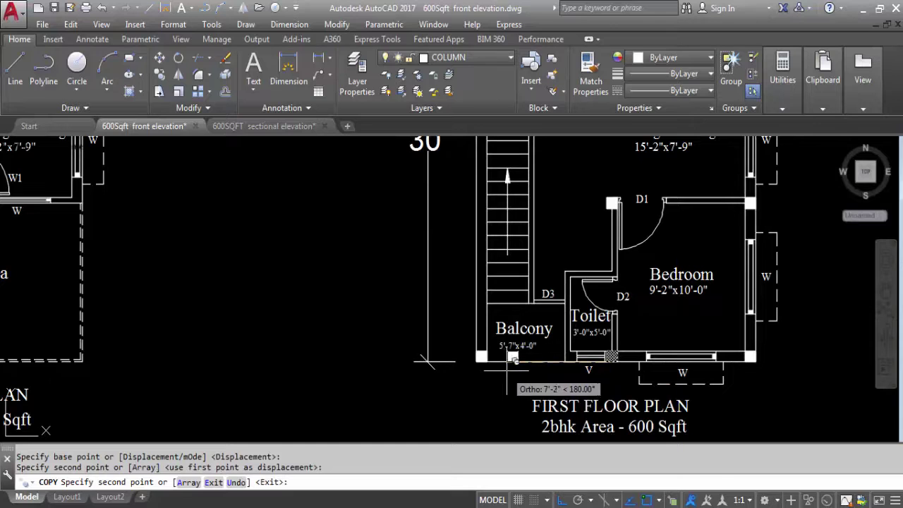
key("Escape")
Step: Copy the first-floor column beside door D1 by its upper-left corner horizontally to the left outer wall beside the stairs
scroll(512, 359, "down", 4)
scroll(503, 233, "up", 4)
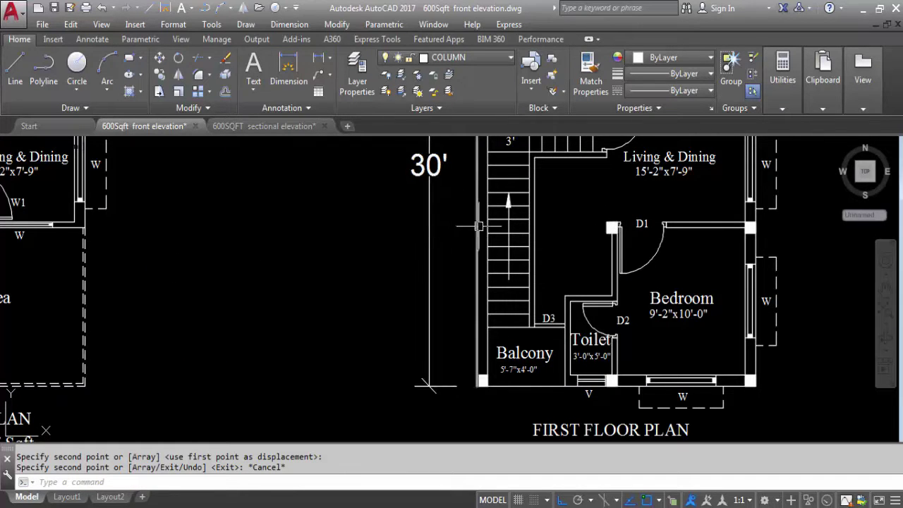
scroll(607, 219, "up", 6)
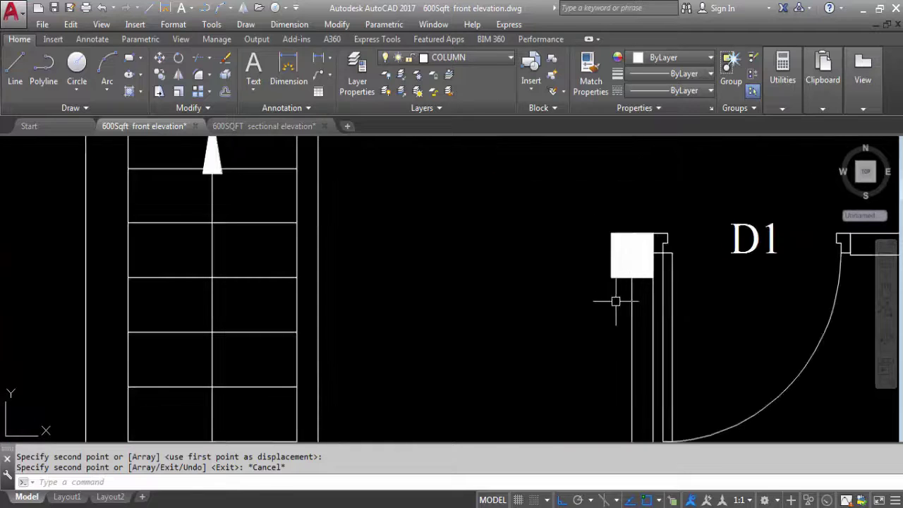
left_click(616, 301)
left_click(573, 199)
type("c")
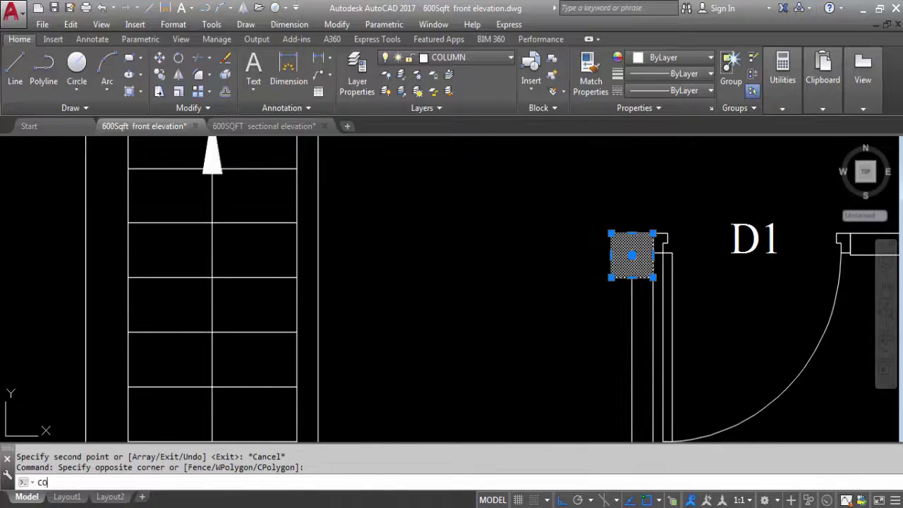
type("o")
key("Return")
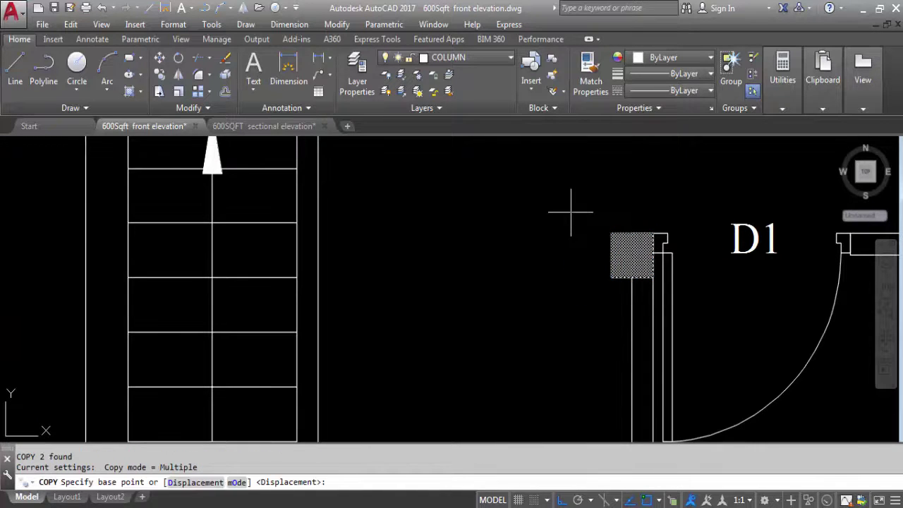
left_click(611, 232)
scroll(490, 246, "down", 5)
scroll(452, 249, "up", 4)
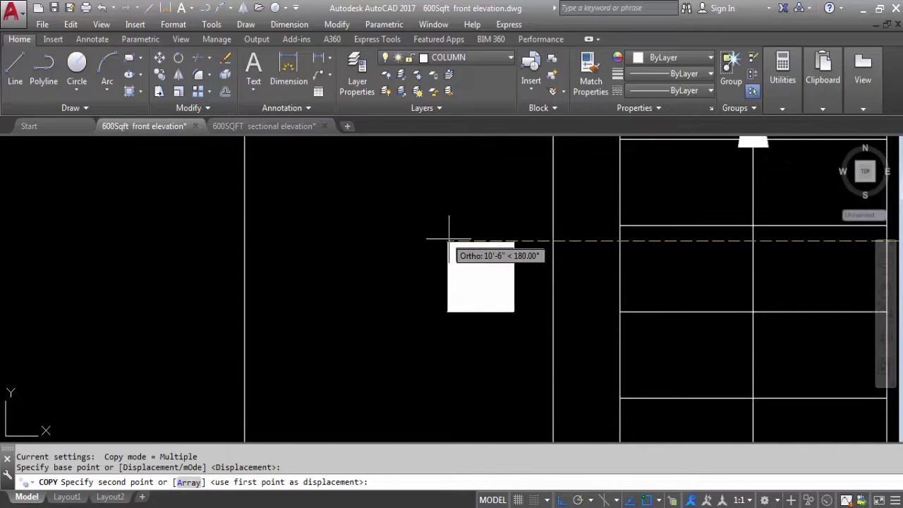
left_click(508, 227)
key("Escape")
Step: Move the new stair-side column by its upper-left corner horizontally onto the outer face of the left wall
left_click(468, 203)
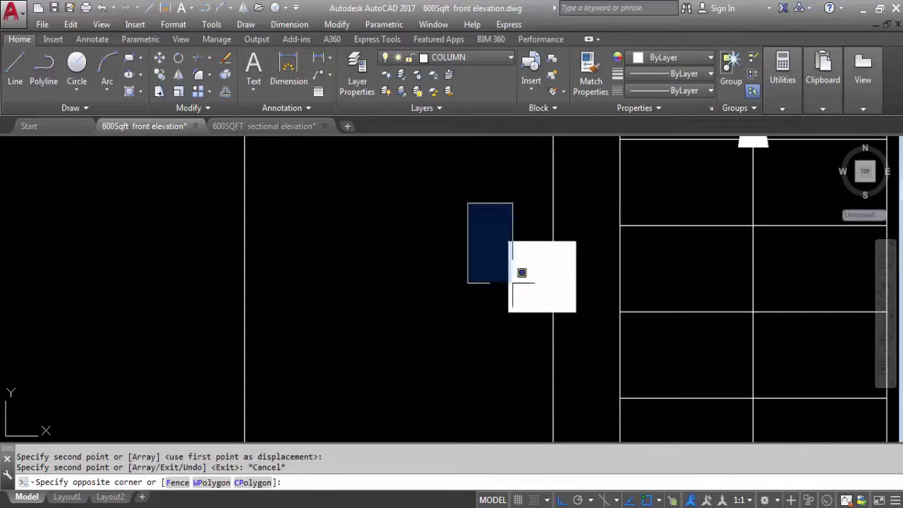
left_click(613, 337)
key("Return")
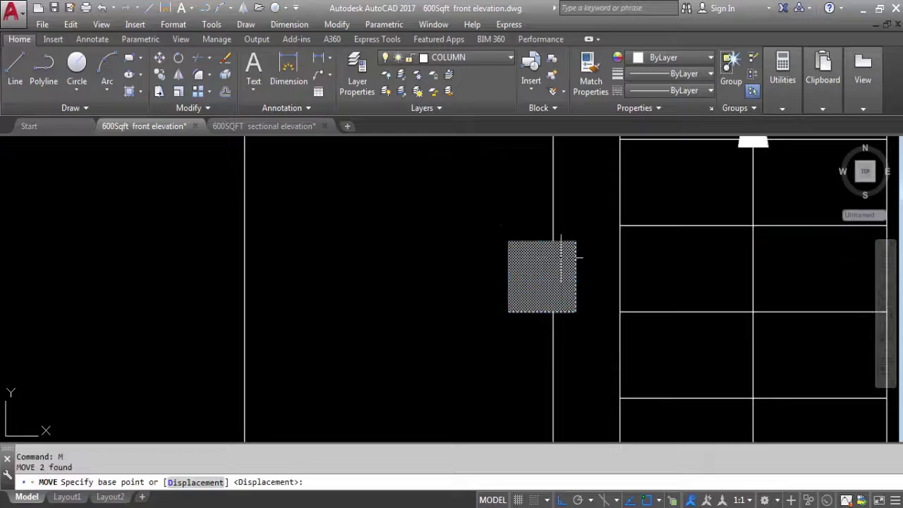
left_click(508, 241)
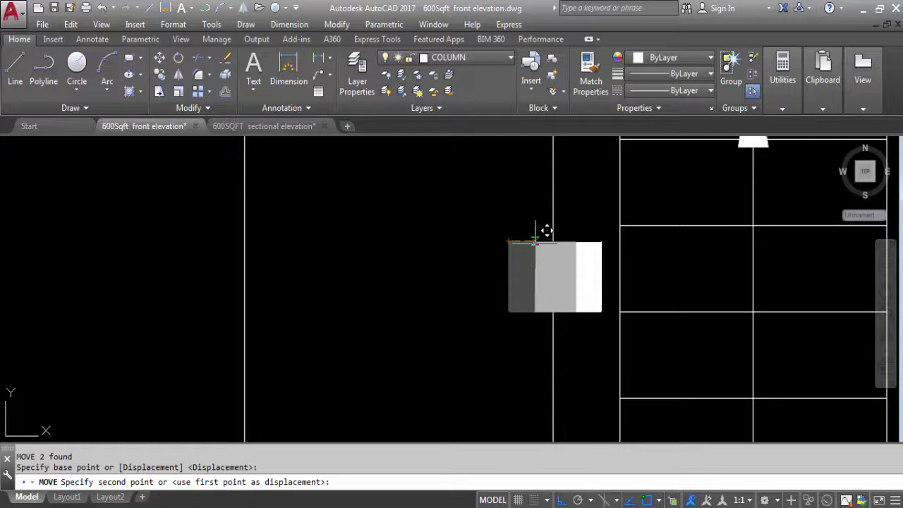
left_click(553, 242)
scroll(483, 258, "down", 5)
scroll(484, 257, "down", 2)
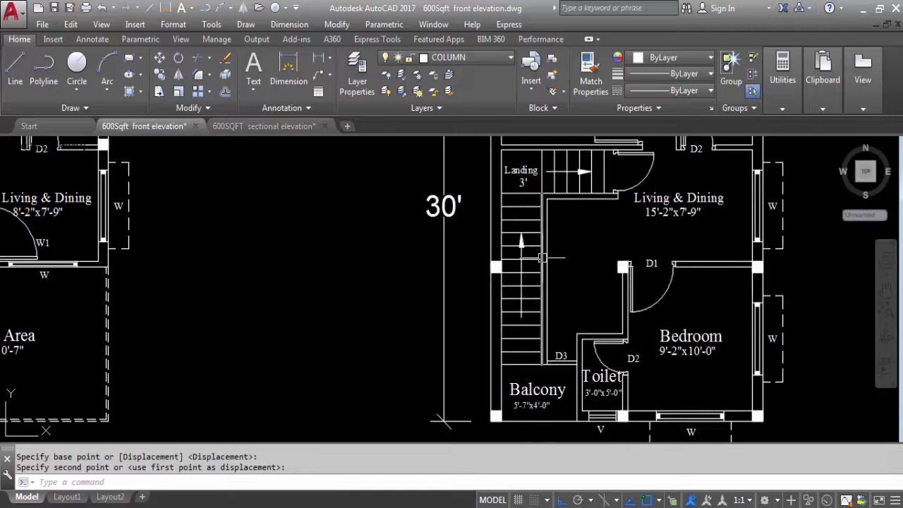
type("l")
key("Return")
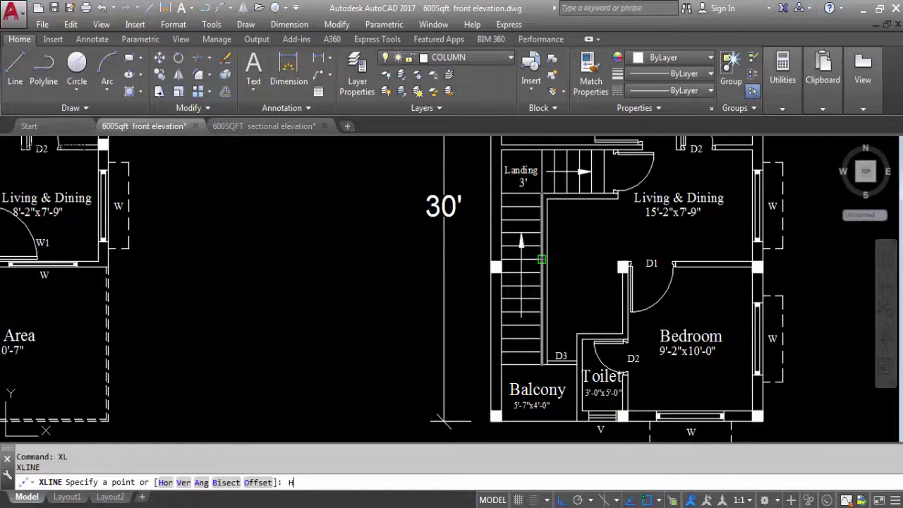
type("H")
key("Return")
scroll(500, 263, "up", 2)
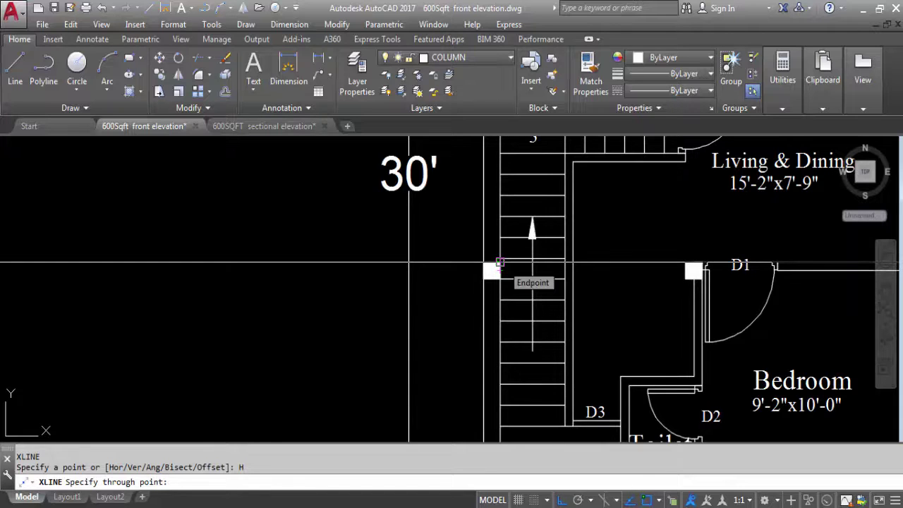
scroll(499, 263, "down", 2)
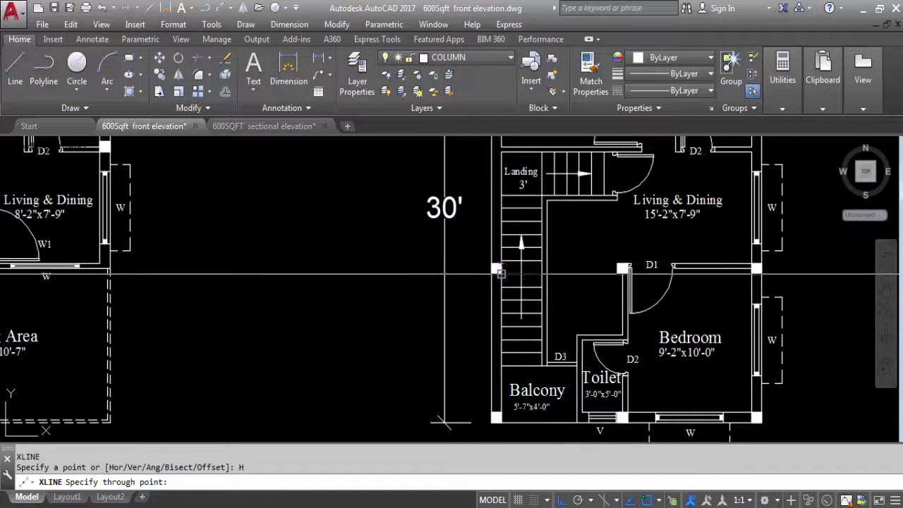
key("Escape")
Step: Select the three columns along the first floor plan's lower outer wall: balcony corner, toilet-bedroom junction and lower-right corner
scroll(494, 271, "down", 3)
scroll(483, 269, "up", 2)
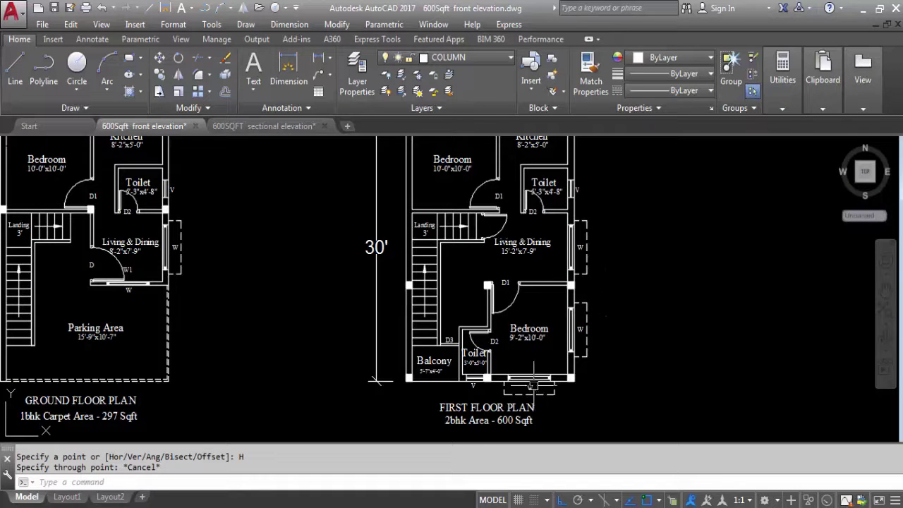
scroll(252, 359, "down", 2)
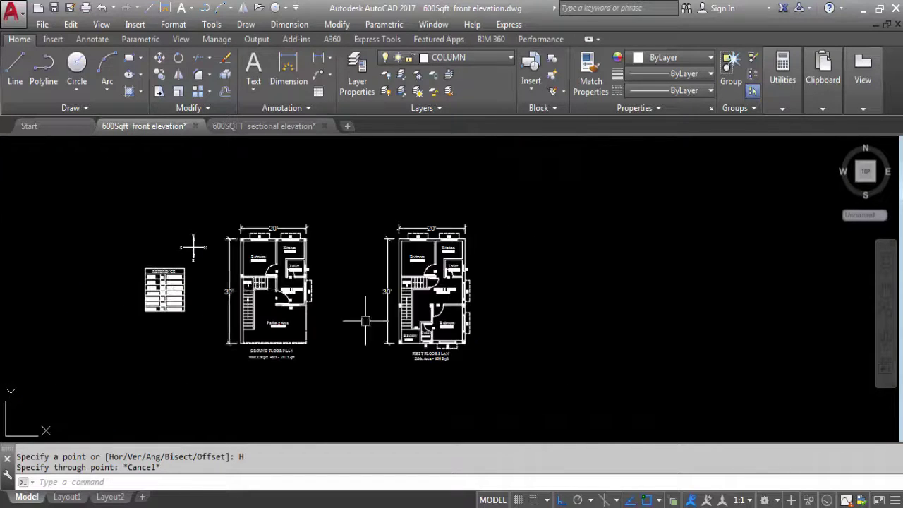
scroll(379, 351, "up", 7)
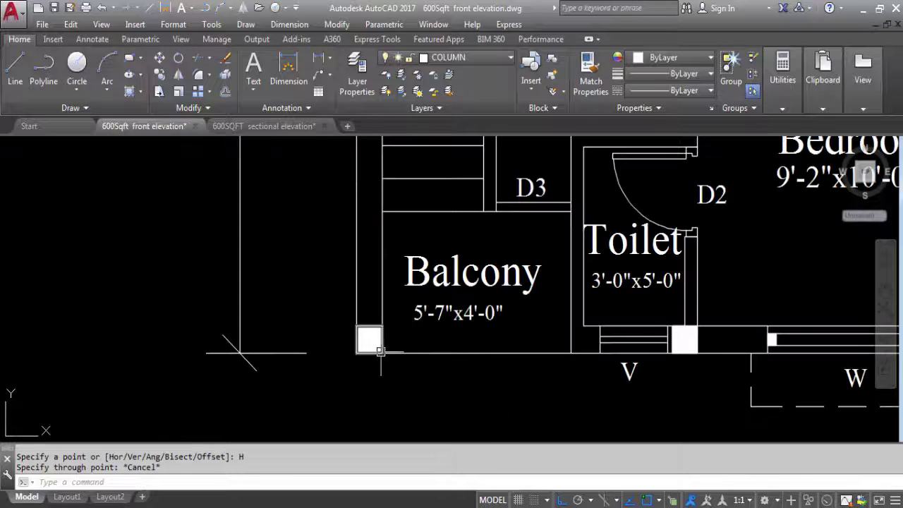
left_click(381, 299)
left_click(356, 332)
scroll(701, 337, "up", 6)
left_click(714, 332)
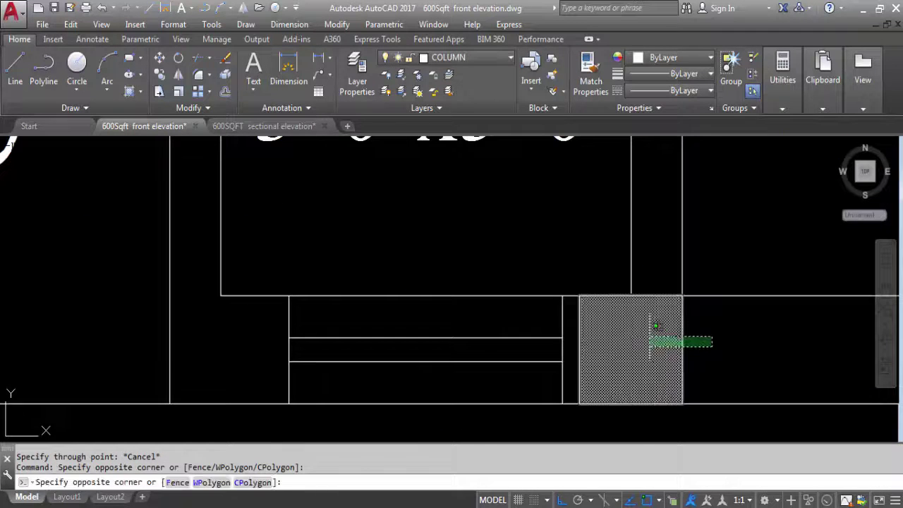
left_click(653, 342)
scroll(452, 310, "down", 6)
scroll(560, 294, "up", 4)
left_click(560, 294)
left_click(649, 353)
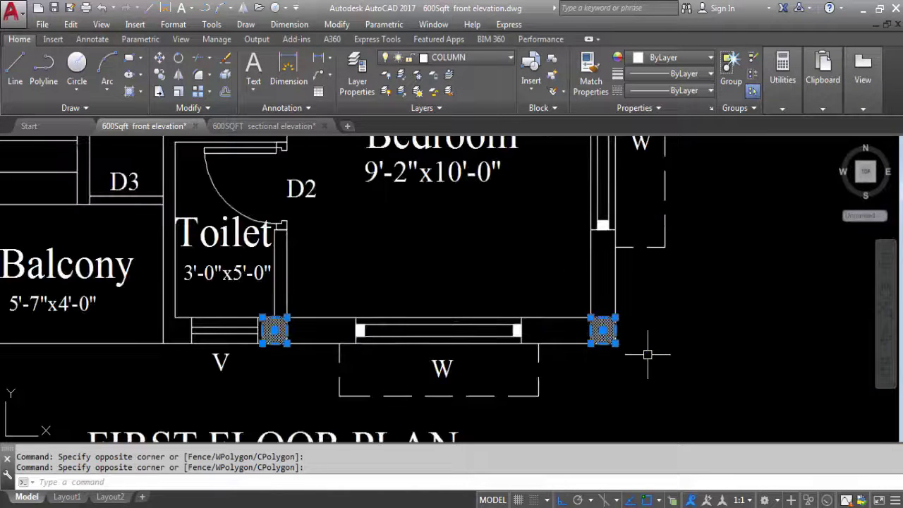
Step: Add the first floor plan's three columns level with the lower bedroom's door D1 to the selection: right wall, door side and stair-side left wall
scroll(677, 331, "down", 6)
scroll(656, 331, "up", 7)
scroll(651, 329, "up", 2)
left_click(637, 306)
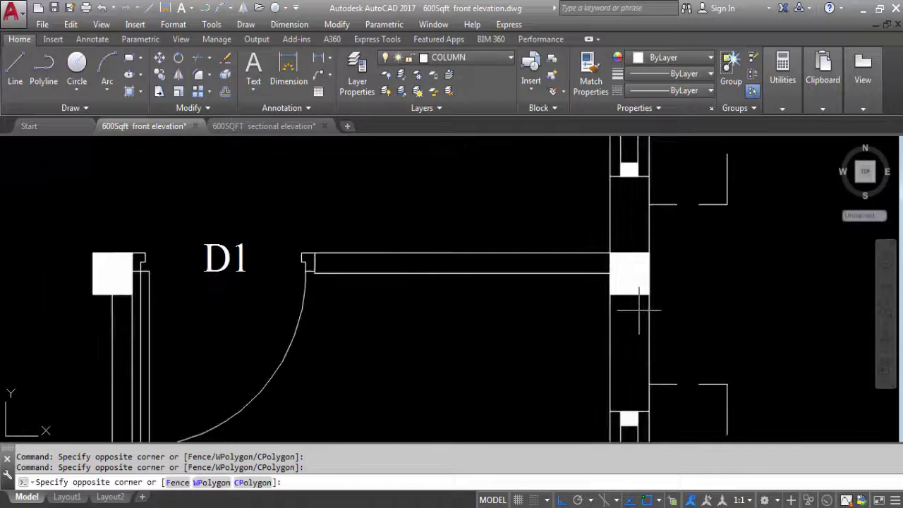
left_click(628, 262)
scroll(734, 282, "down", 4)
scroll(483, 282, "up", 6)
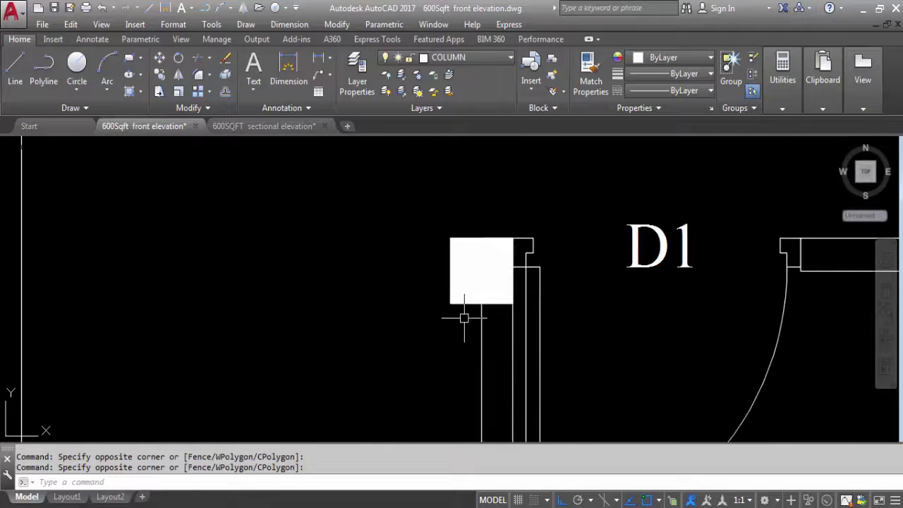
left_click(466, 313)
left_click(541, 302)
scroll(605, 313, "down", 4)
scroll(508, 310, "up", 6)
left_click(490, 274)
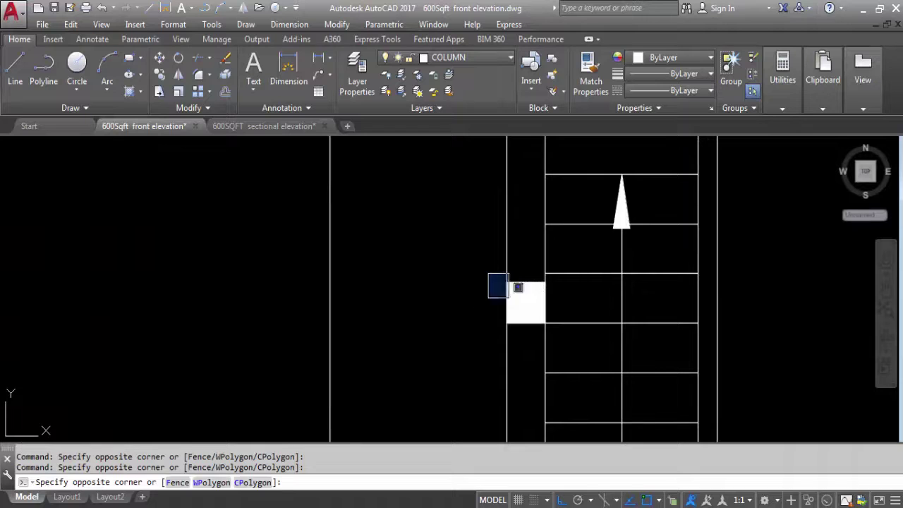
left_click(576, 343)
scroll(571, 296, "down", 5)
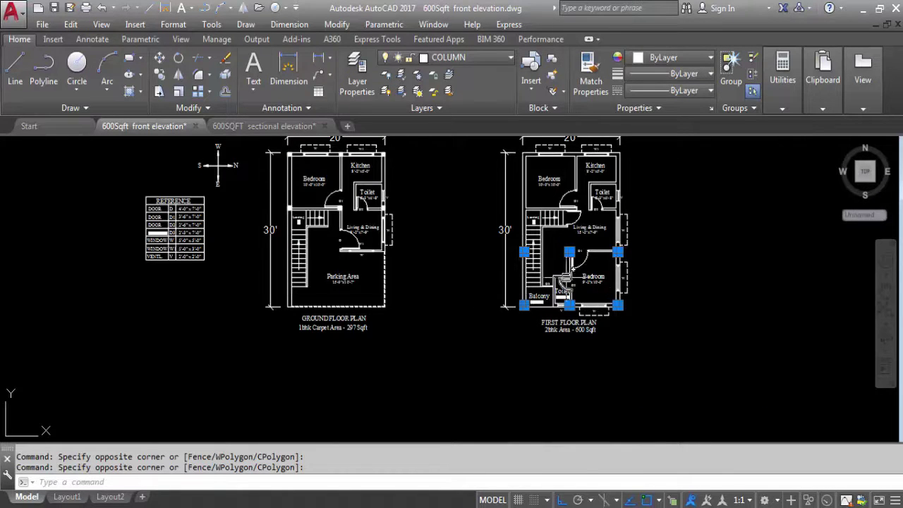
Step: Copy the six selected columns from the first floor plan's upper-left outer corner to the ground floor plan's upper-left outer corner
key("Return")
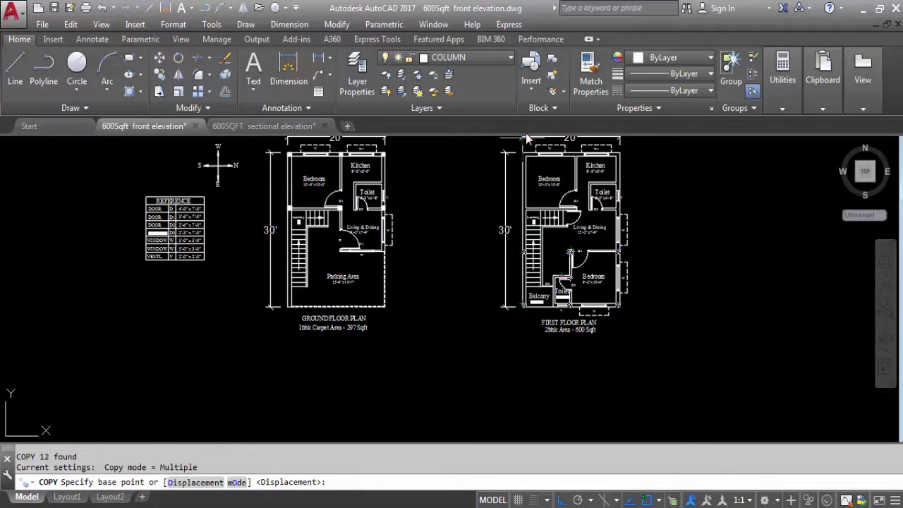
scroll(523, 140, "up", 4)
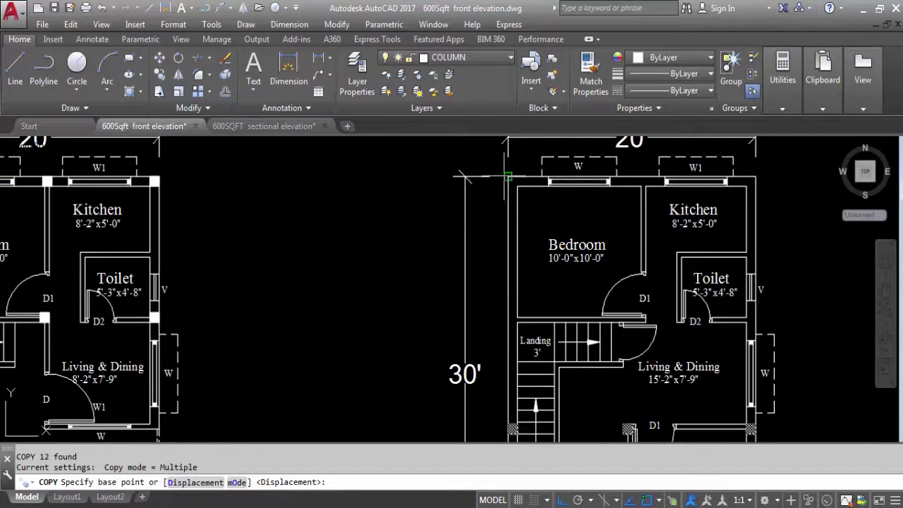
left_click(508, 177)
scroll(598, 177, "down", 4)
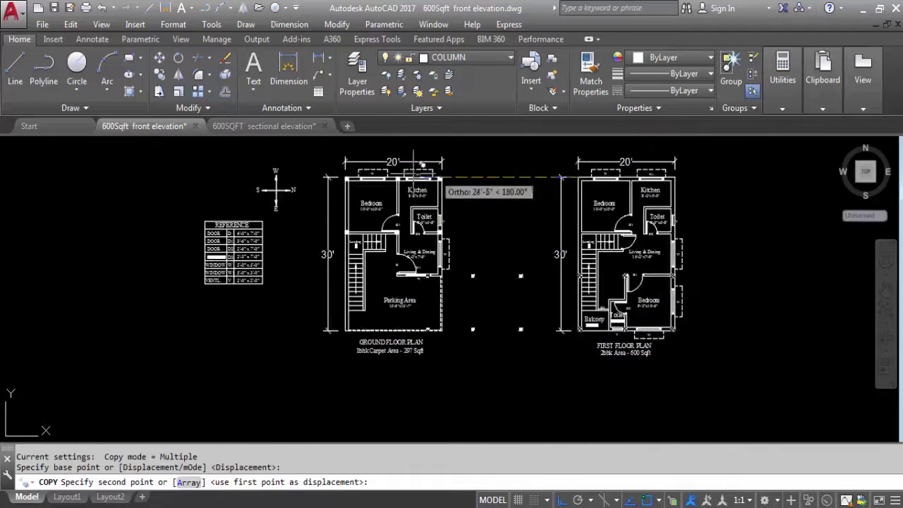
scroll(332, 174, "up", 4)
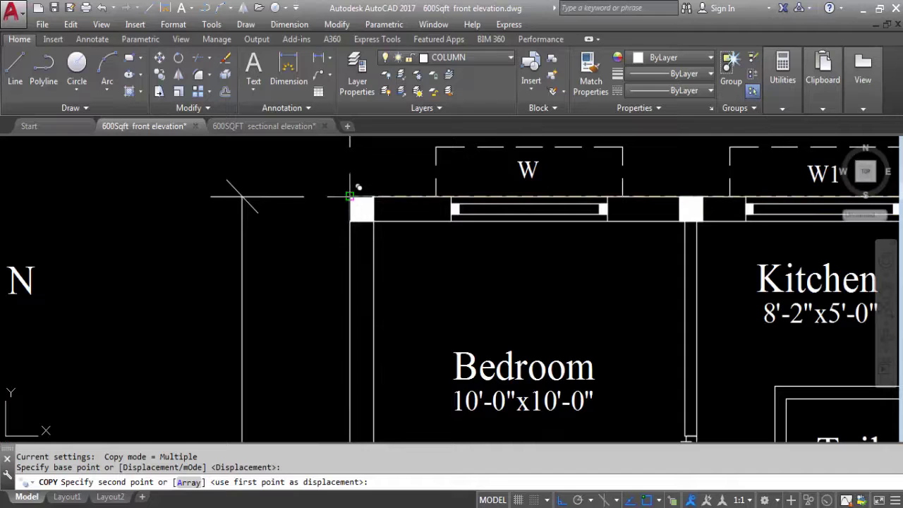
left_click(350, 197)
scroll(385, 152, "down", 7)
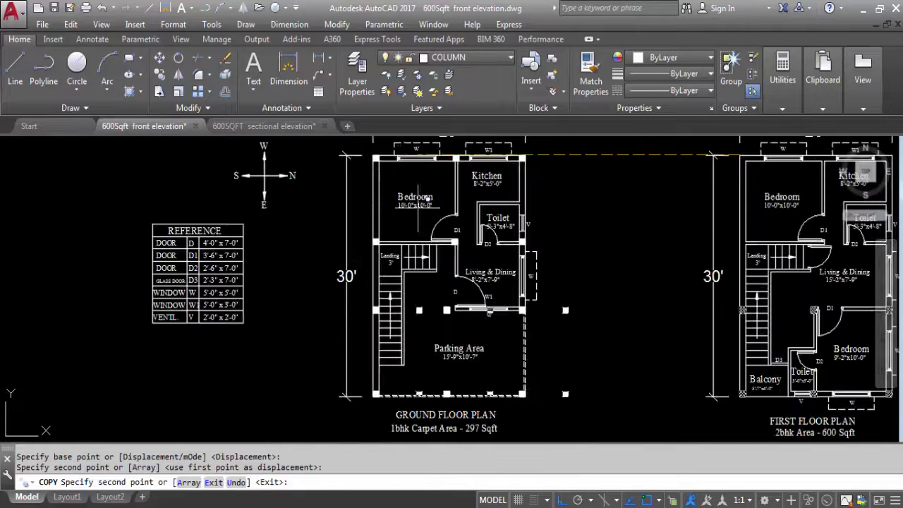
key("Escape")
Step: Examine the column positions around the ground floor's parking area and stairs against the first floor plan
scroll(484, 352, "up", 4)
scroll(352, 377, "up", 4)
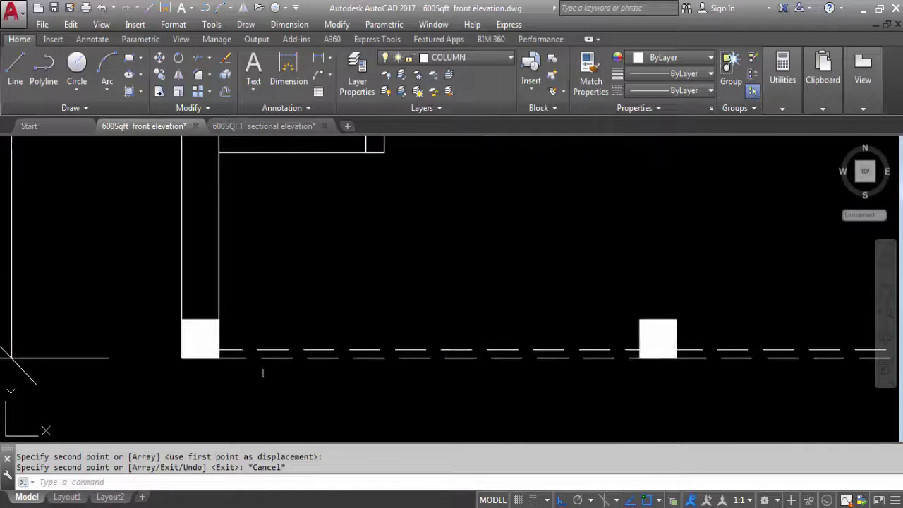
scroll(388, 360, "down", 4)
scroll(532, 414, "down", 2)
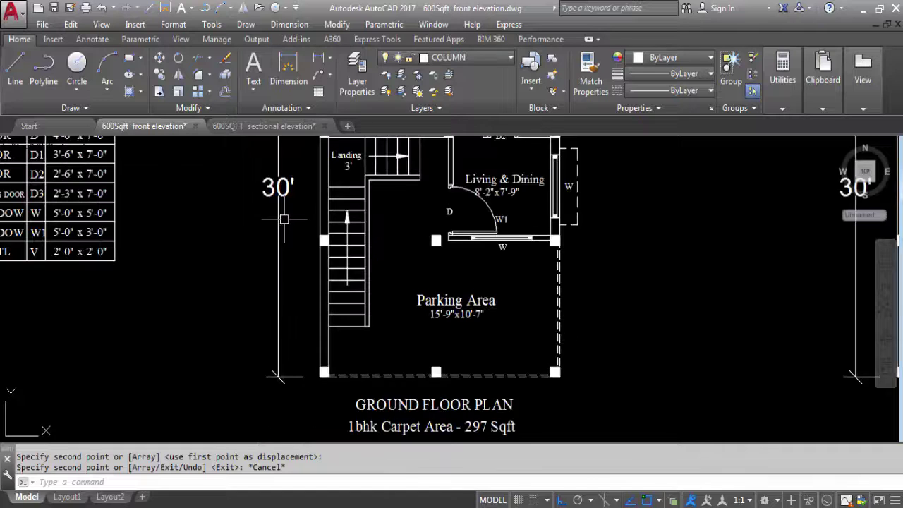
scroll(451, 303, "down", 4)
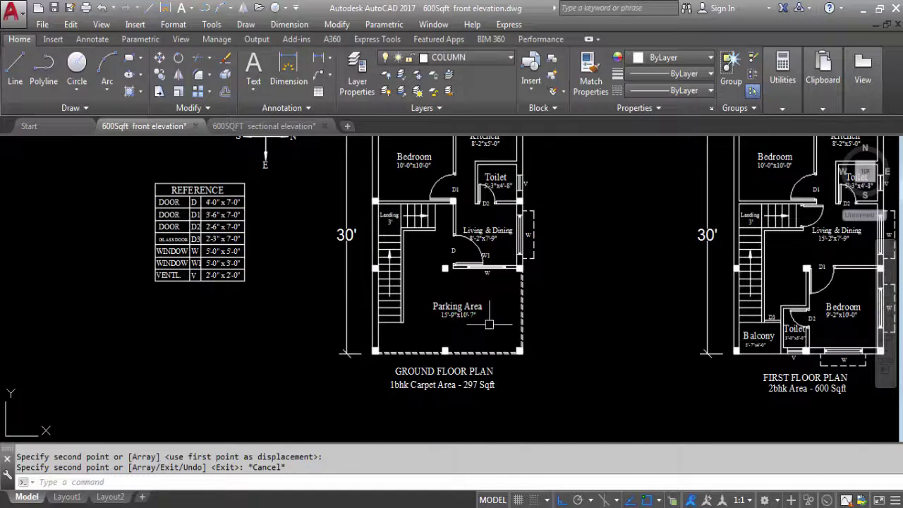
scroll(480, 203, "up", 2)
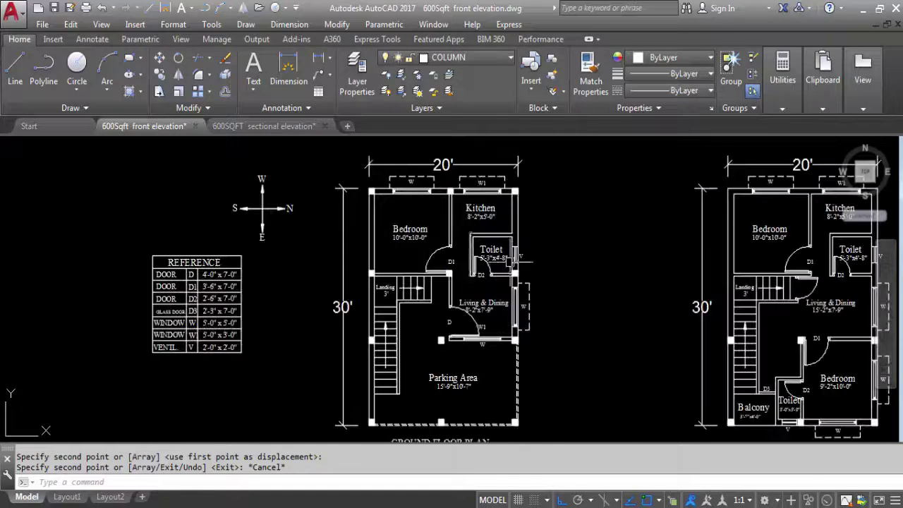
scroll(427, 321, "down", 2)
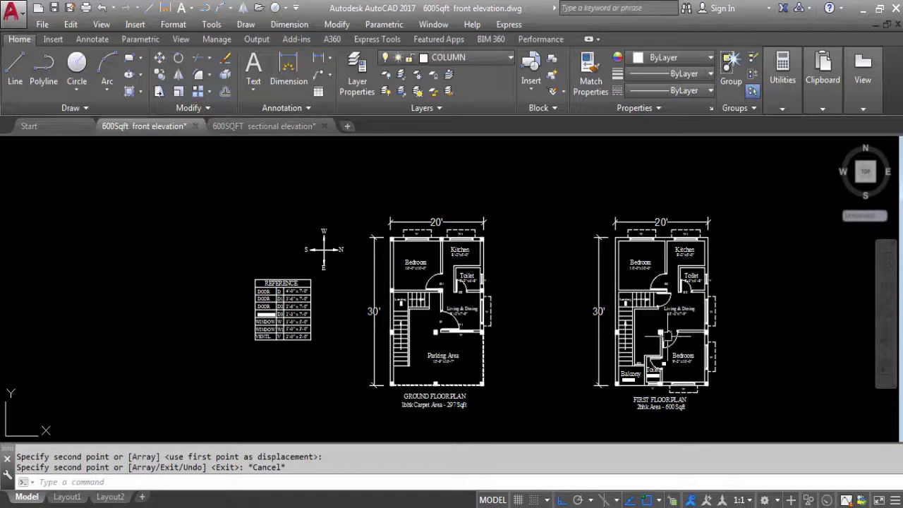
scroll(421, 295, "up", 2)
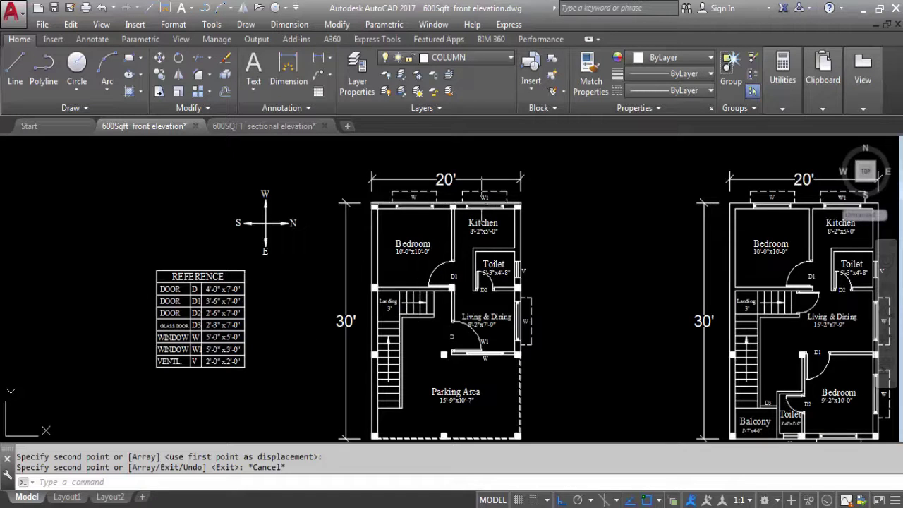
scroll(492, 238, "down", 2)
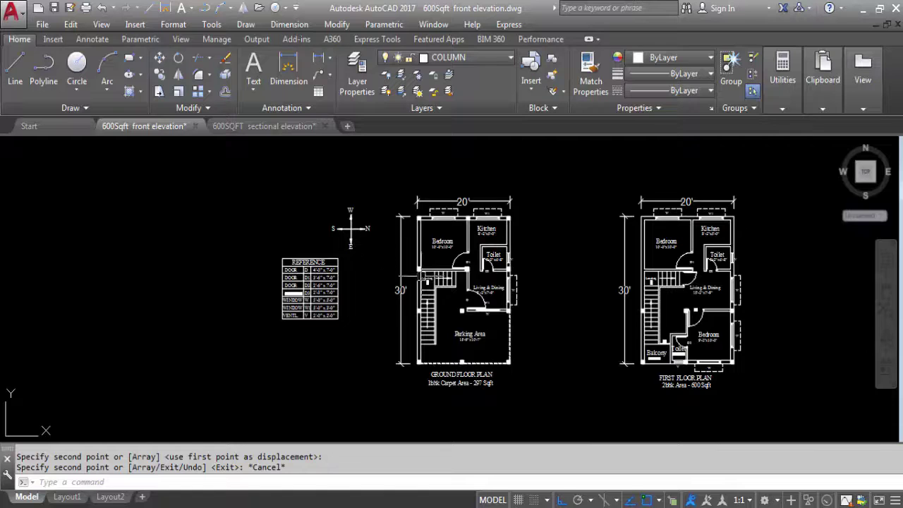
scroll(420, 268, "up", 6)
left_click(379, 247)
left_click(423, 318)
scroll(429, 337, "down", 5)
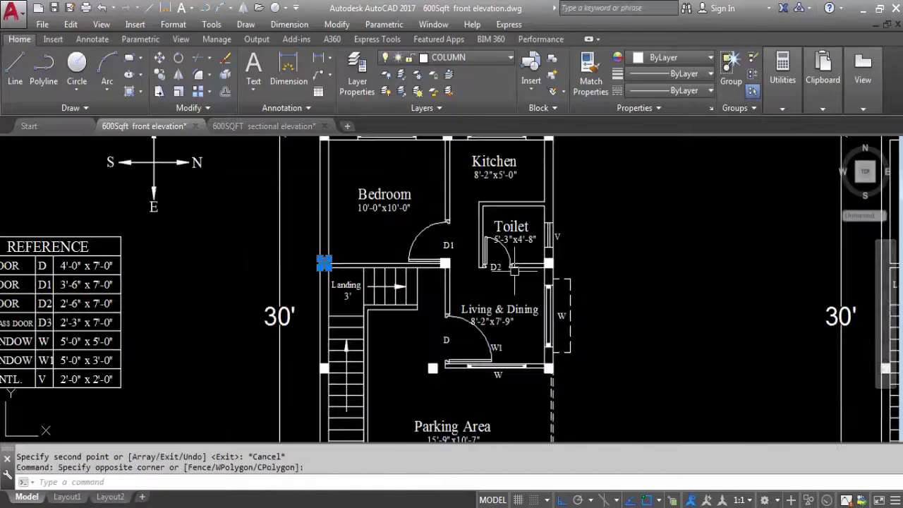
scroll(446, 263, "up", 4)
scroll(448, 279, "down", 3)
key("Escape")
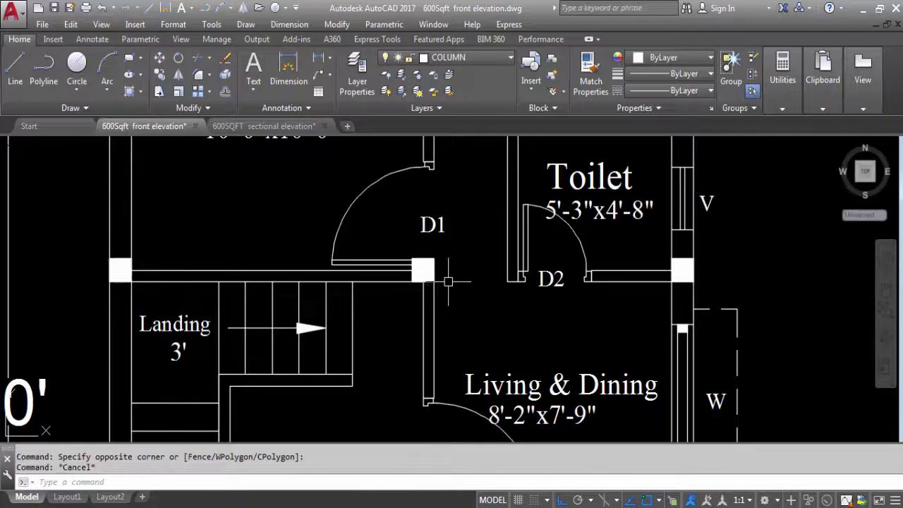
Step: Move the ground floor bedroom's door D1 vertically by its frame's lower-right corner to the upper-right corner of the adjacent column
scroll(400, 251, "up", 2)
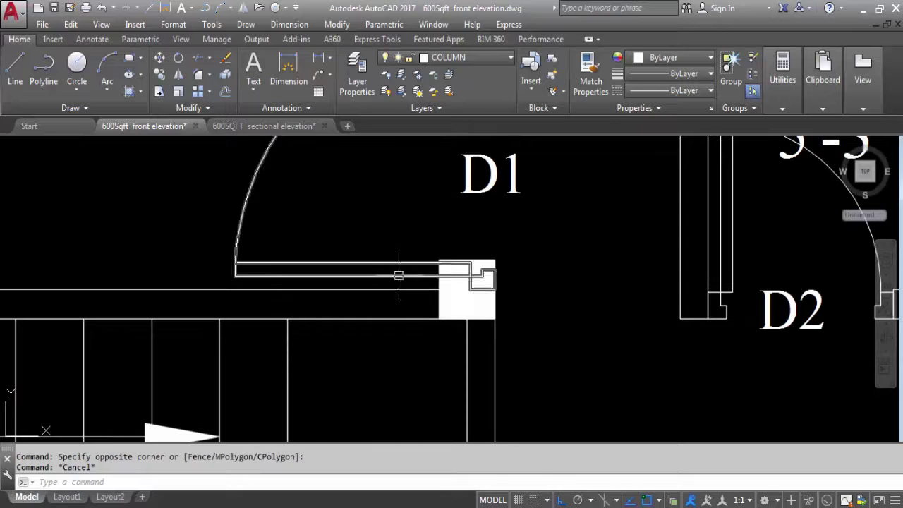
left_click(397, 269)
scroll(494, 322, "down", 5)
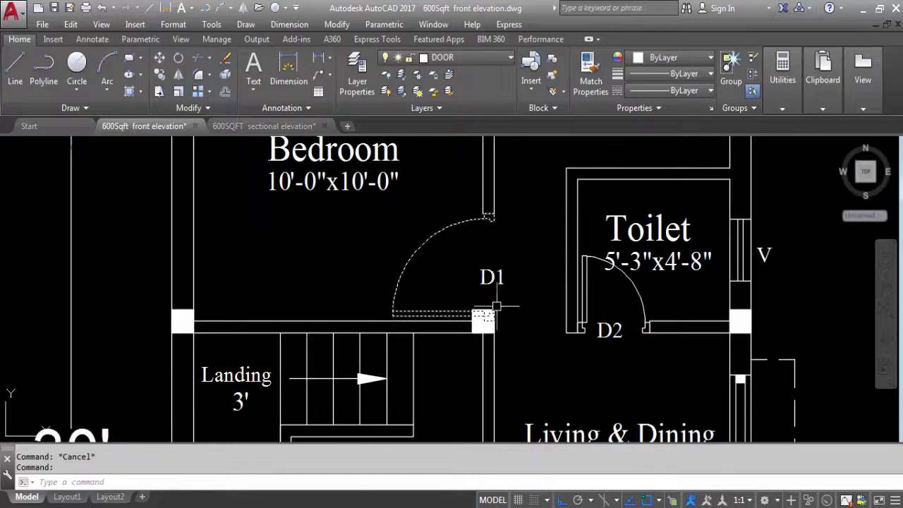
scroll(487, 317, "up", 8)
key("Return")
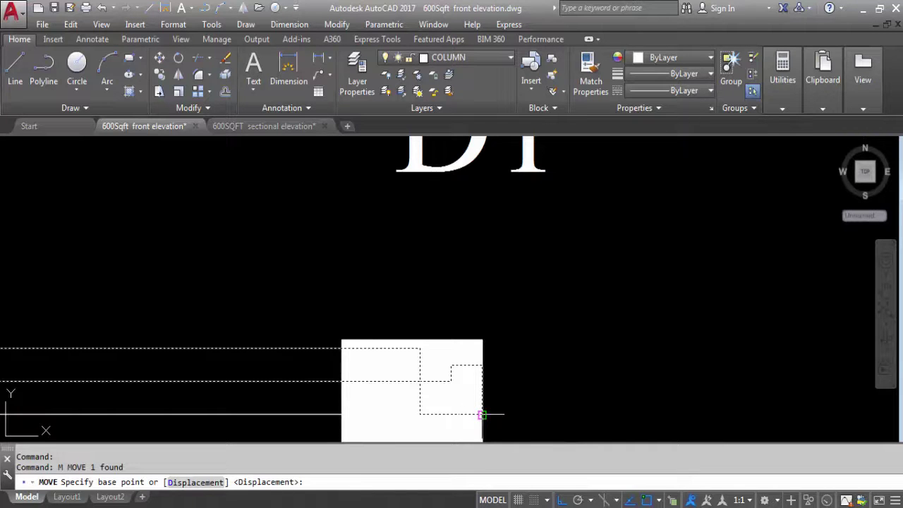
left_click(490, 406)
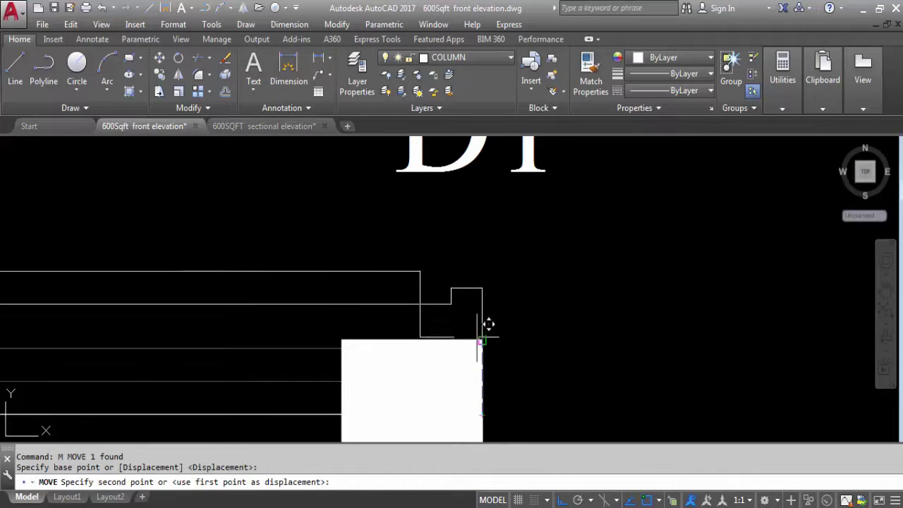
left_click(494, 326)
scroll(544, 356, "down", 3)
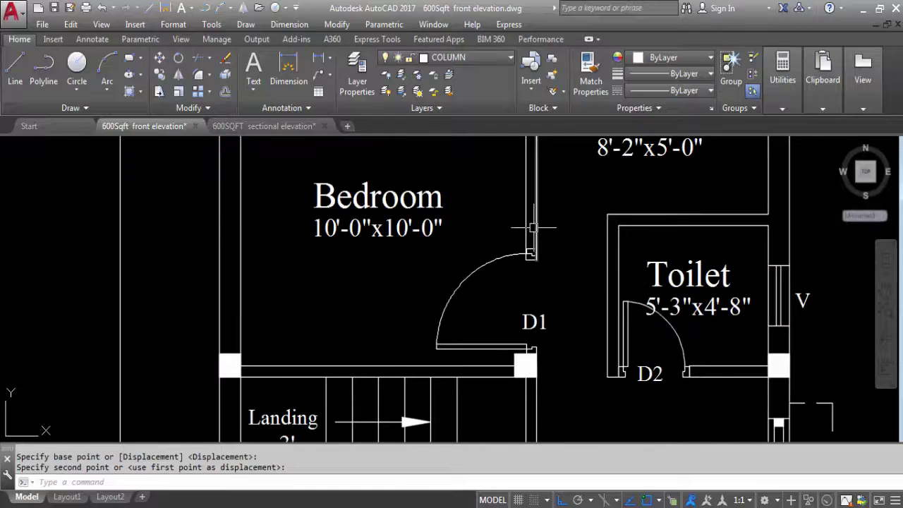
scroll(553, 240, "up", 5)
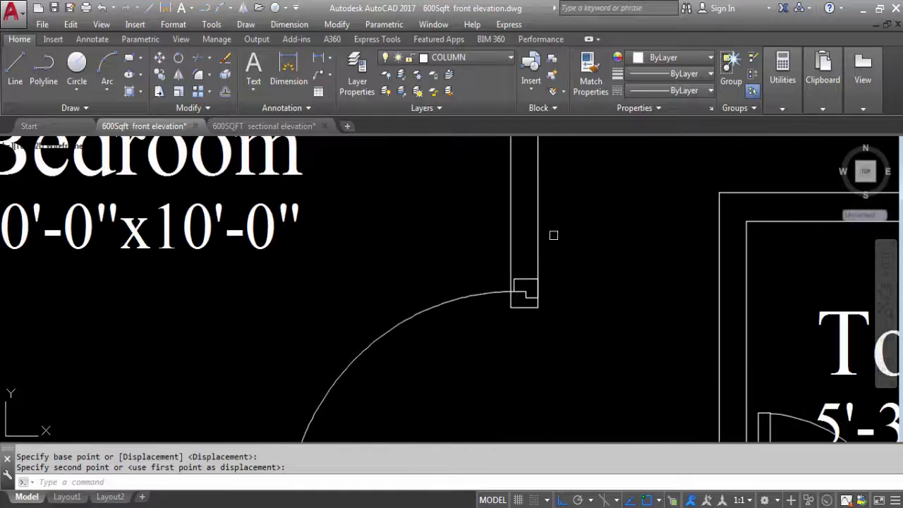
left_click(525, 308)
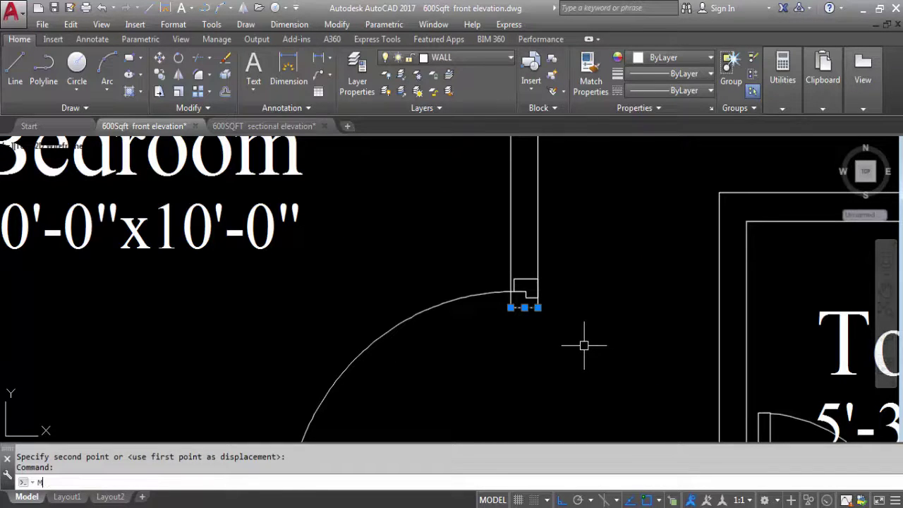
type("M")
key("Return")
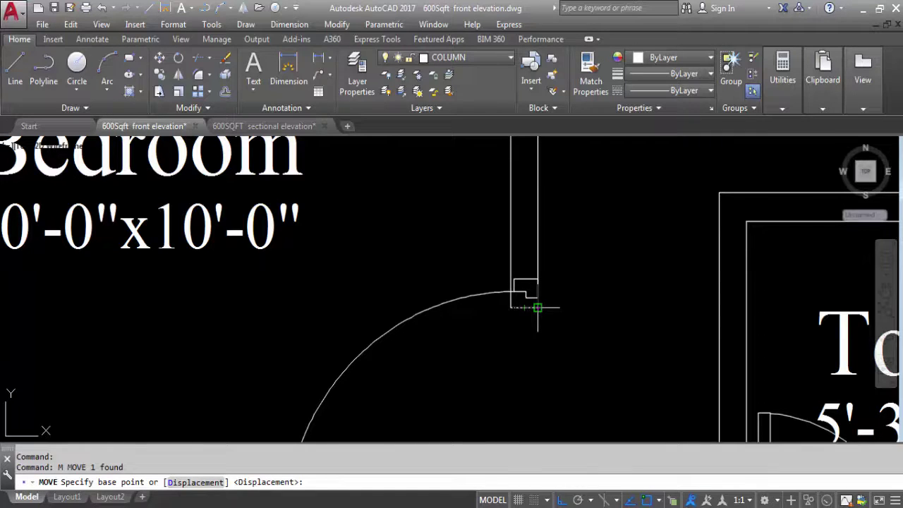
left_click(537, 307)
key("Escape")
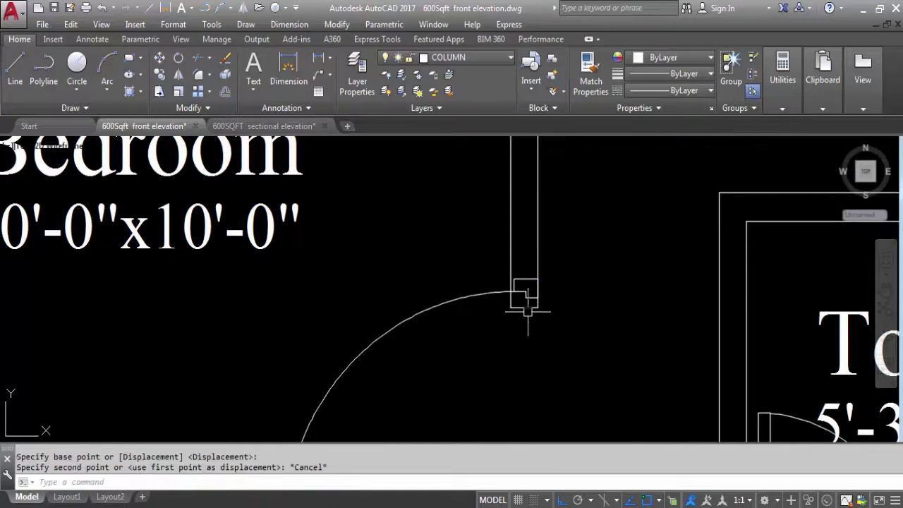
Step: Move the wall end line above door D1 by its right endpoint up to the door frame's upper-right corner
left_click(528, 307)
type("M")
key("Return")
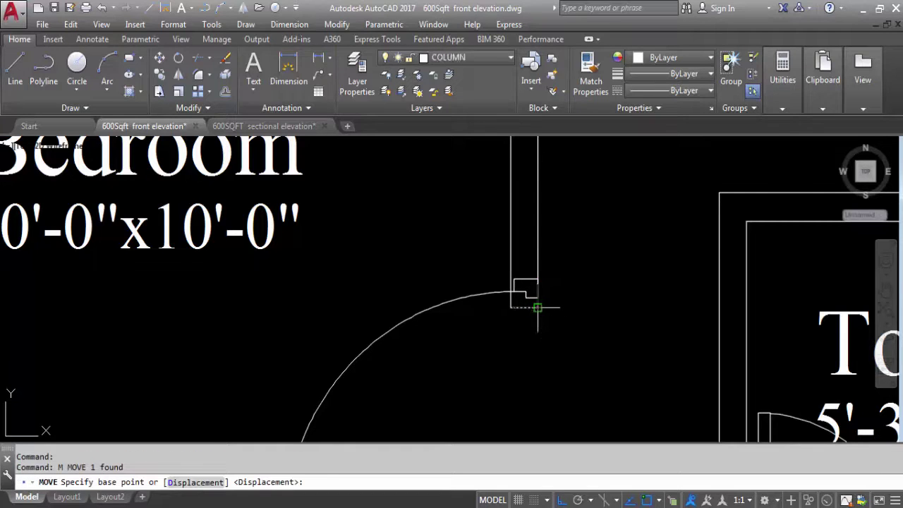
left_click(537, 308)
left_click(538, 279)
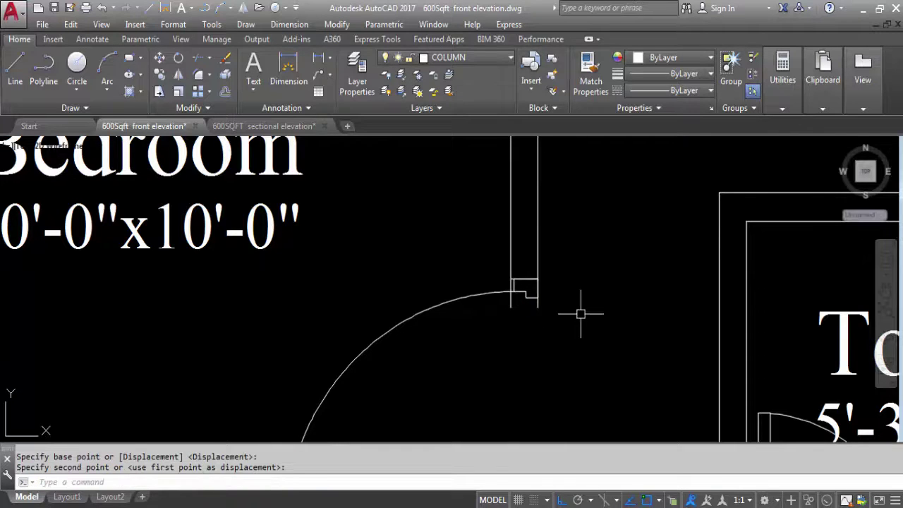
Step: Trim the bedroom wall lines overrunning door D1's upper frame and erase the leftover short wall segment
scroll(530, 306, "up", 4)
type("T")
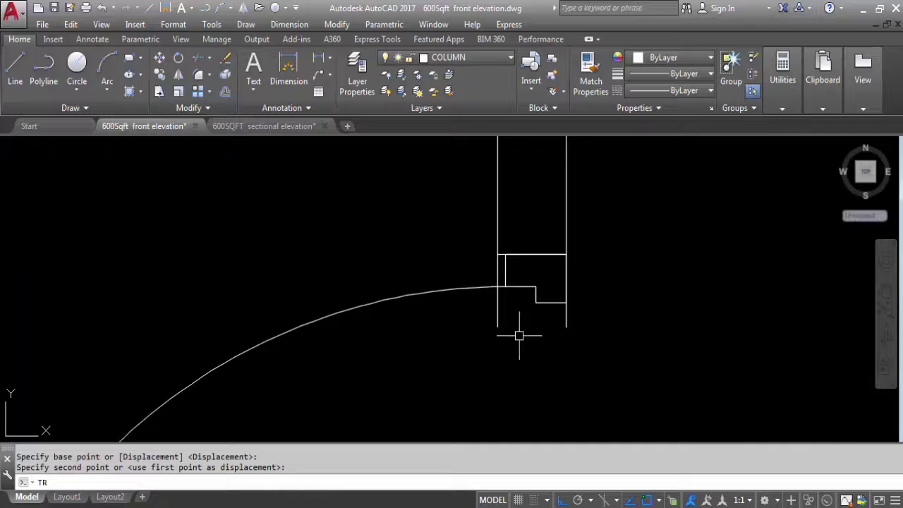
type("R")
key("Return")
key("Return")
left_click(497, 268)
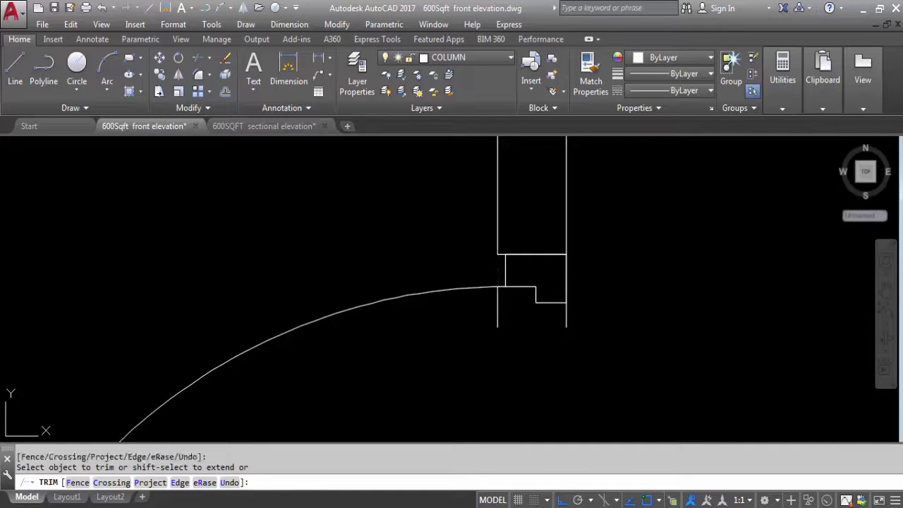
key("Escape")
left_click(514, 306)
left_click(470, 322)
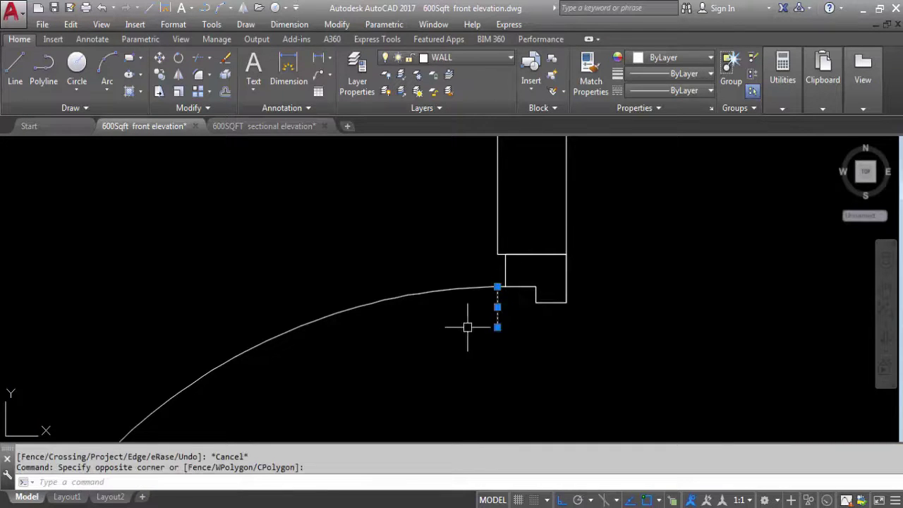
key("Delete")
scroll(513, 256, "down", 4)
scroll(508, 289, "down", 4)
scroll(548, 339, "up", 4)
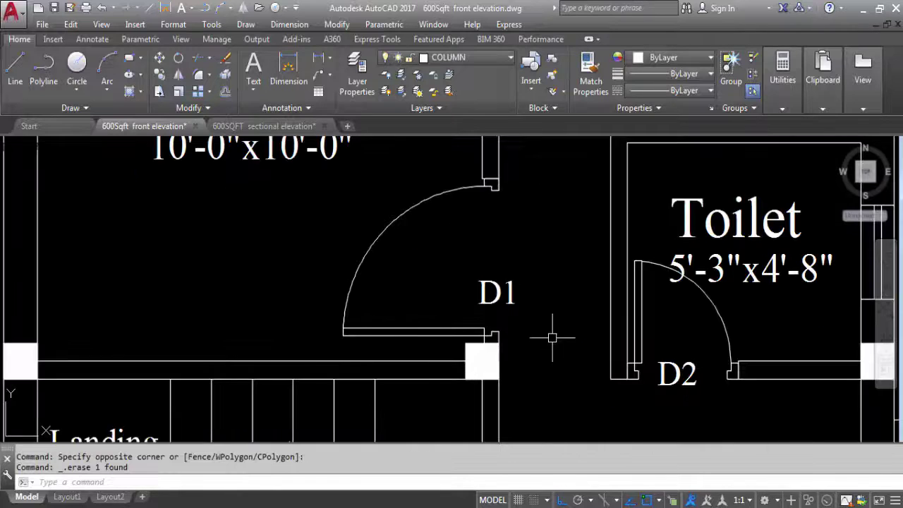
Step: Select the three solid columns along the ground floor plan's upper wall, above the bedroom and kitchen
scroll(508, 297, "down", 5)
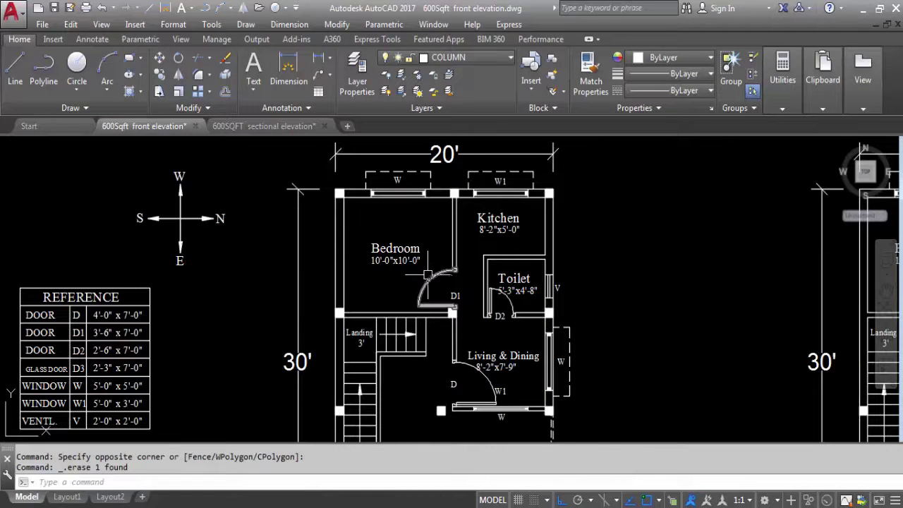
scroll(350, 183, "up", 4)
left_click(338, 212)
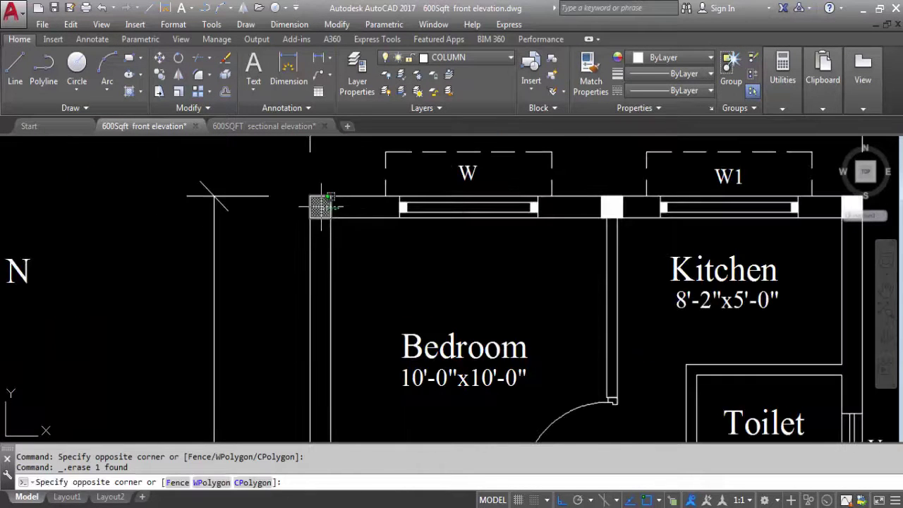
left_click(322, 201)
left_click(625, 210)
left_click(582, 206)
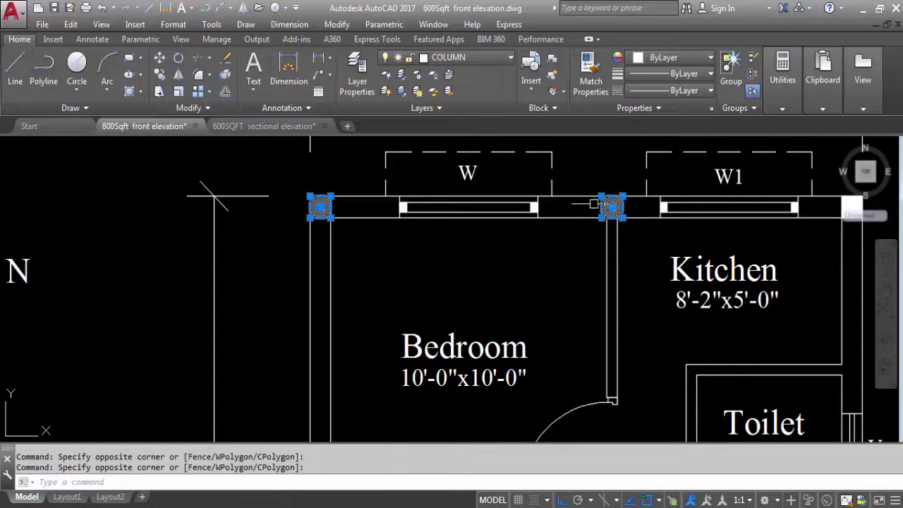
scroll(487, 207, "down", 2)
scroll(727, 169, "up", 2)
left_click(704, 202)
left_click(768, 263)
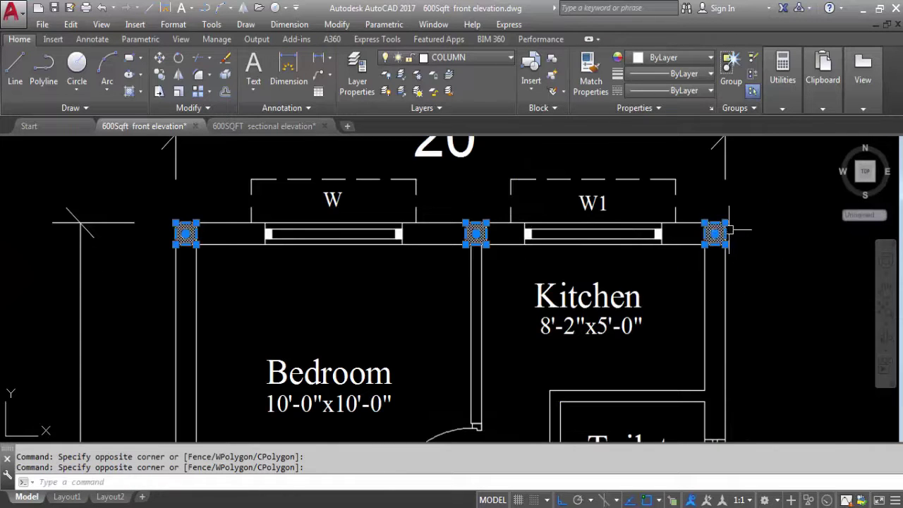
left_click(671, 172)
left_click(750, 255)
Step: Add the three columns on the wall line below the ground floor's bedroom and toilet to the selection
scroll(664, 162, "down", 4)
scroll(462, 297, "up", 3)
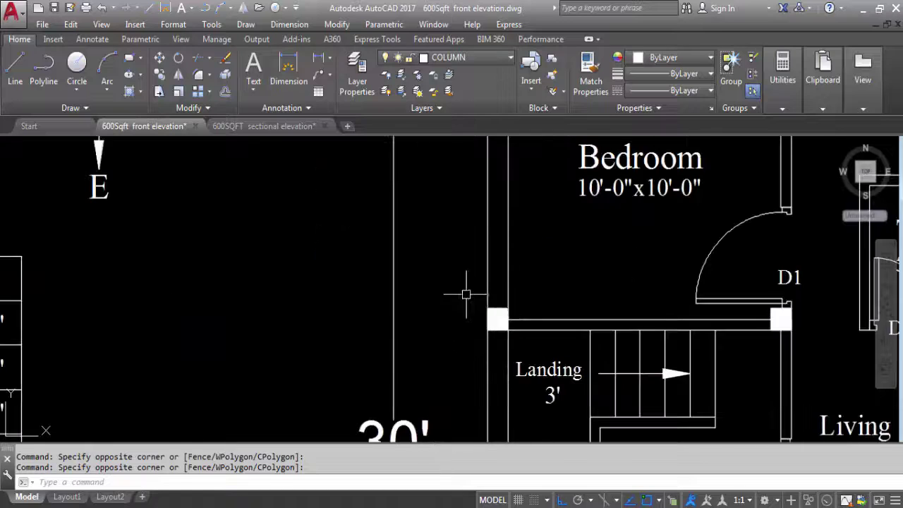
left_click(468, 292)
left_click(517, 344)
scroll(793, 315, "up", 4)
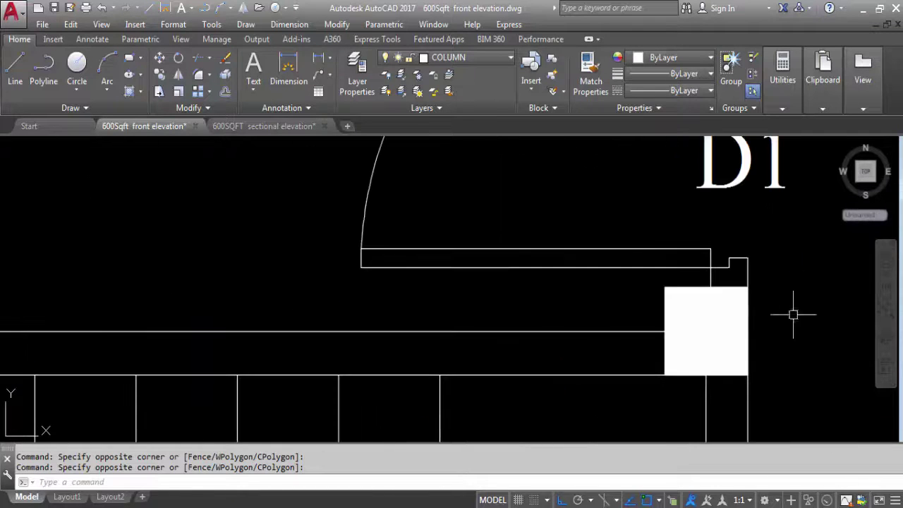
left_click(671, 268)
left_click(529, 289)
scroll(528, 288, "down", 1)
scroll(589, 302, "down", 4)
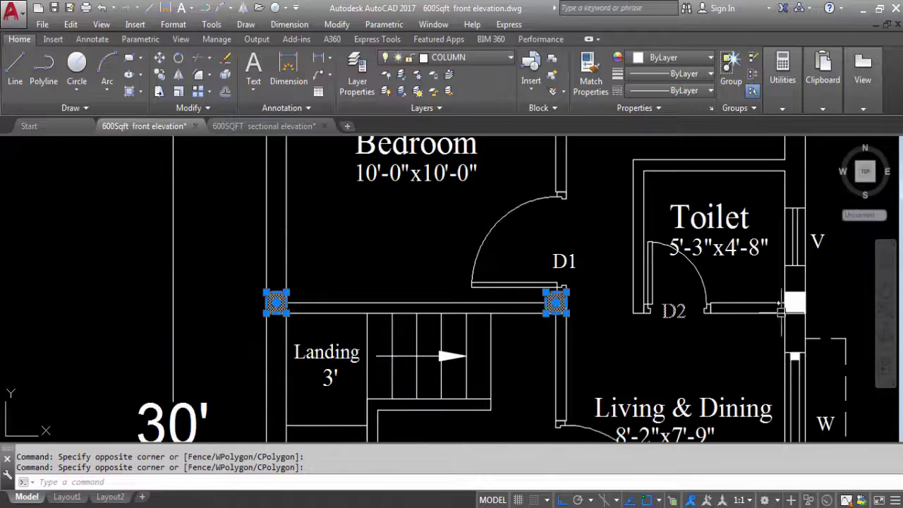
scroll(736, 290, "up", 3)
left_click(757, 284)
left_click(849, 337)
scroll(482, 233, "down", 6)
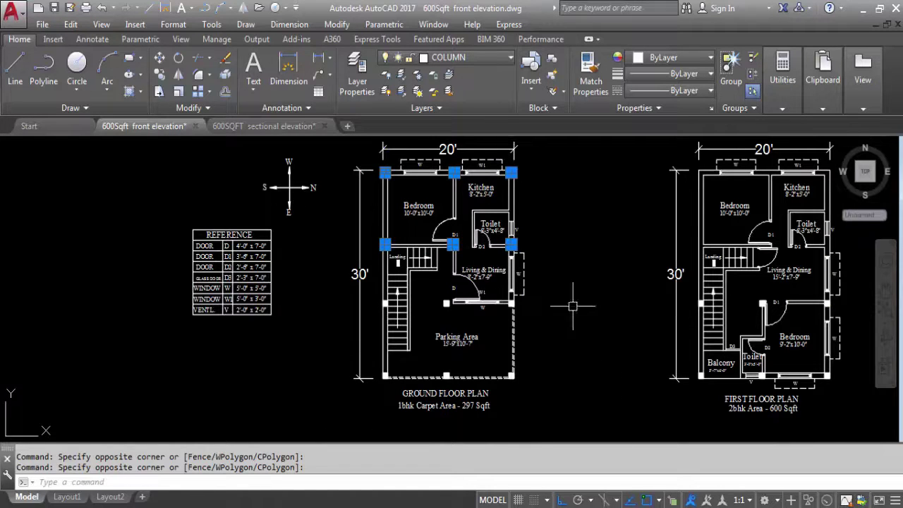
Step: Copy the six selected columns from the ground floor plan's upper-left outer corner to the first floor plan's matching corner, and save the drawing
scroll(433, 157, "up", 2)
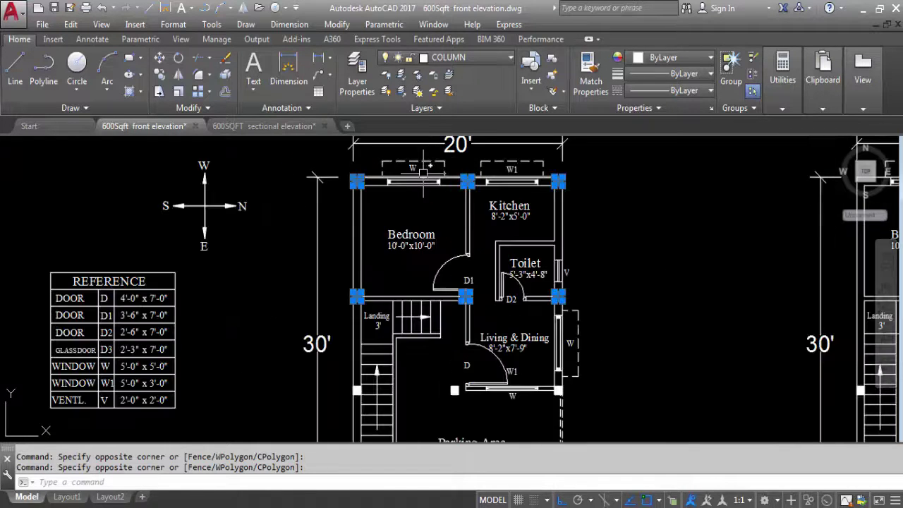
type("CO")
key("Return")
scroll(358, 169, "up", 5)
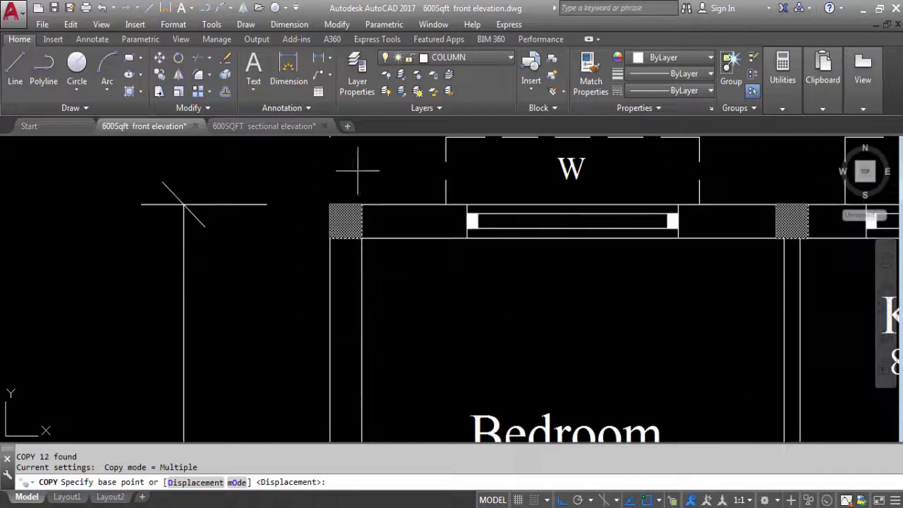
left_click(329, 204)
scroll(183, 169, "down", 5)
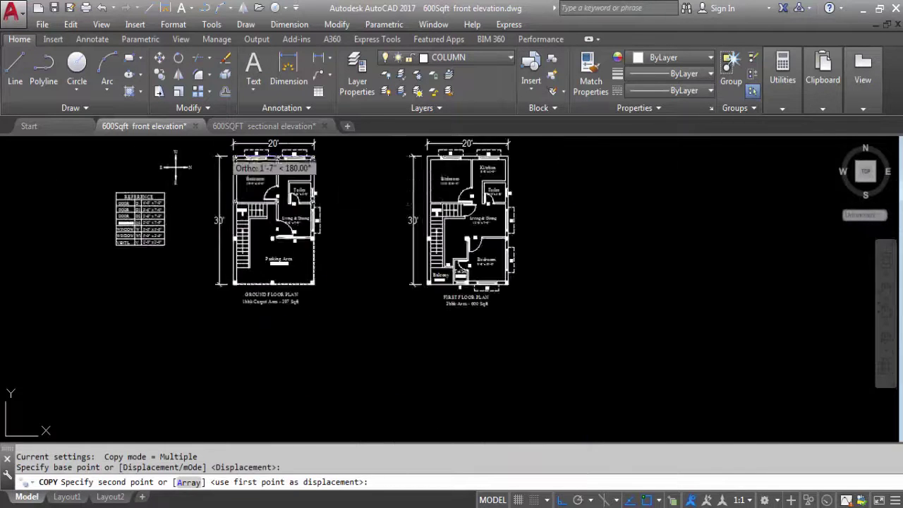
scroll(417, 169, "up", 4)
scroll(421, 156, "up", 4)
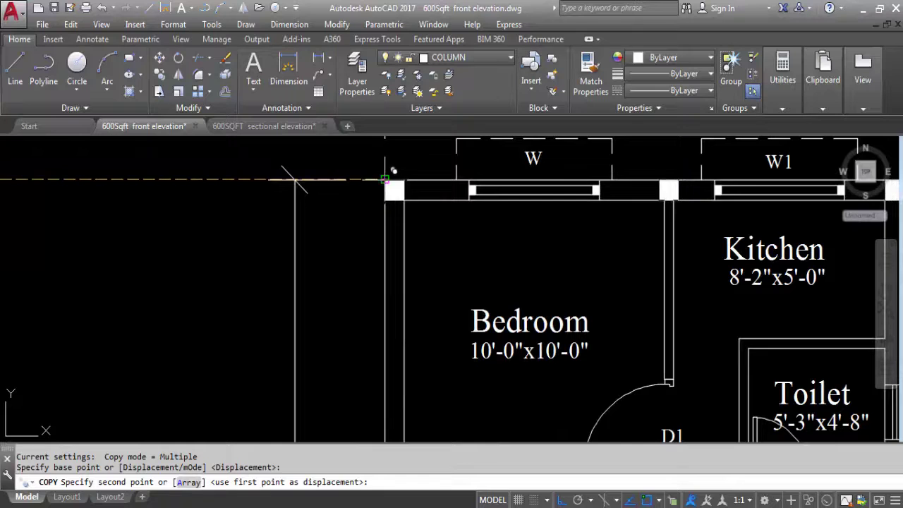
left_click(419, 158)
scroll(419, 158, "down", 4)
key("Escape")
scroll(625, 233, "down", 2)
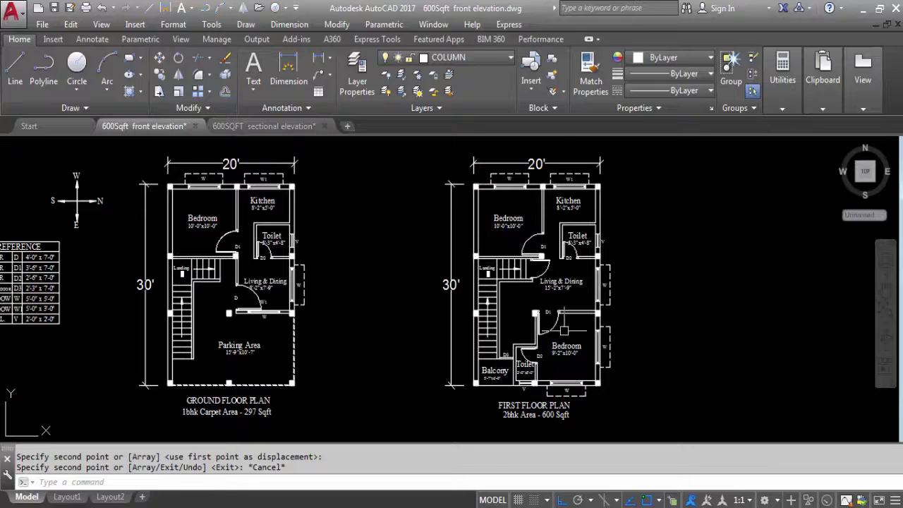
scroll(564, 329, "up", 1)
scroll(635, 332, "down", 3)
key("Escape")
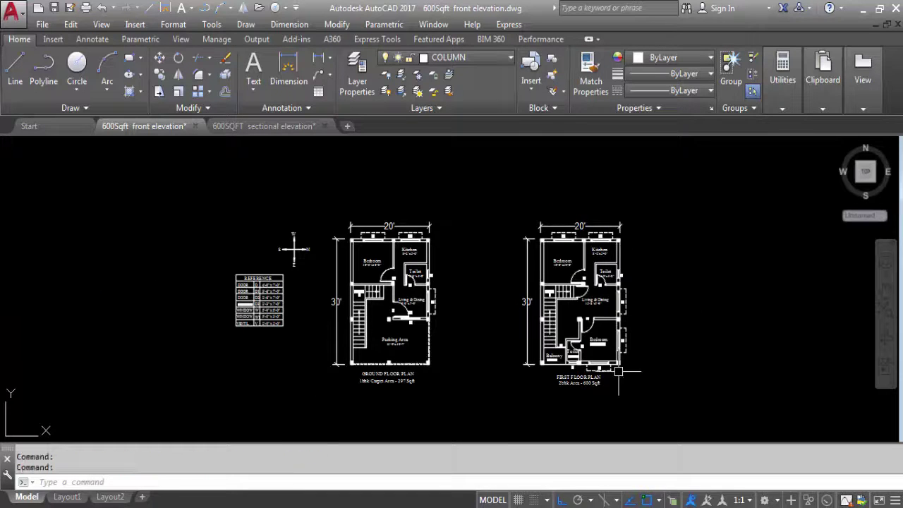
key("ctrl+s")
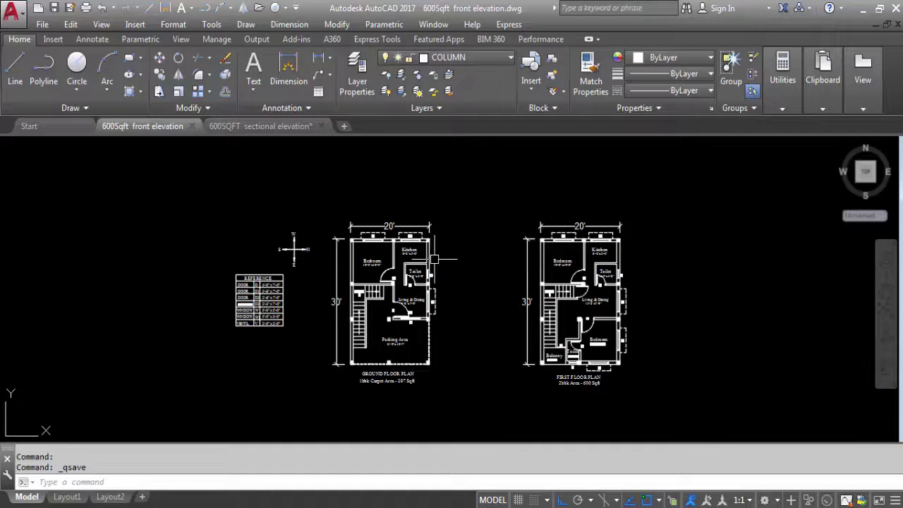
Step: Measure the horizontal clear distance between the two columns on the ground floor bedroom's upper wall with a temporary linear dimension
scroll(346, 272, "up", 4)
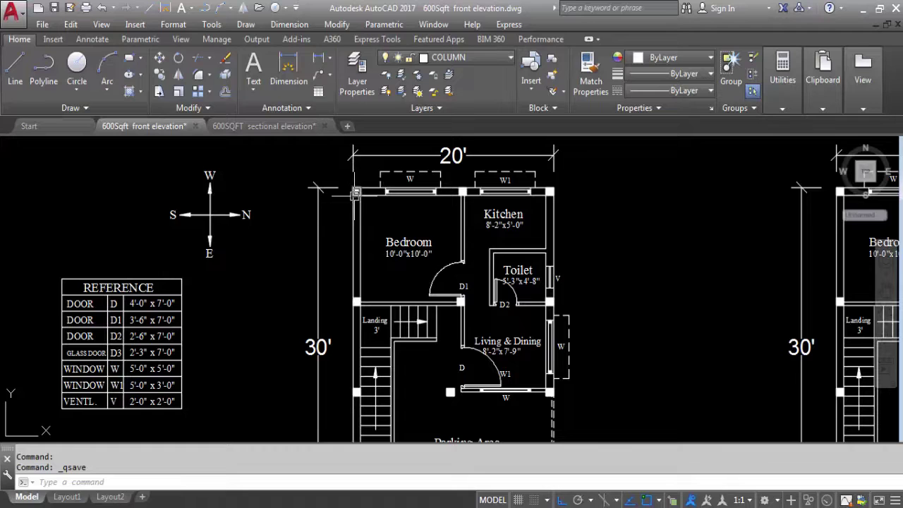
scroll(464, 192, "up", 2)
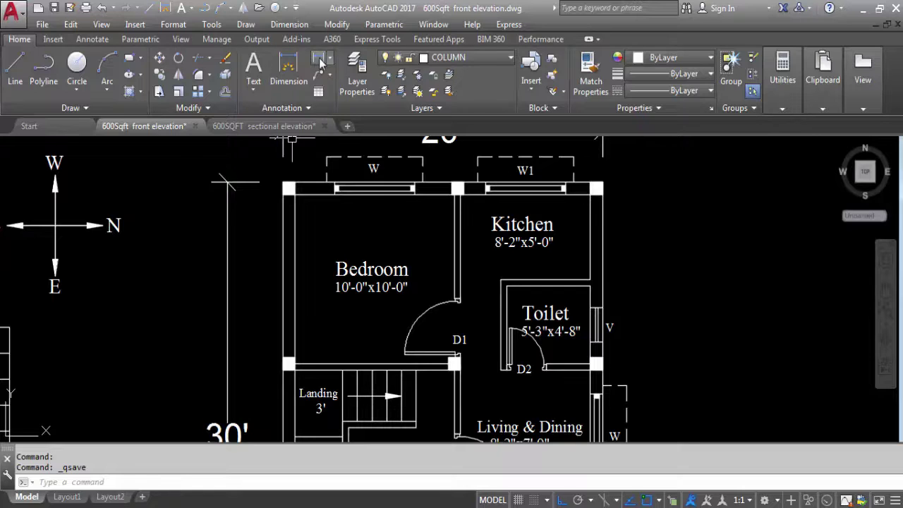
left_click(288, 70)
left_click(295, 194)
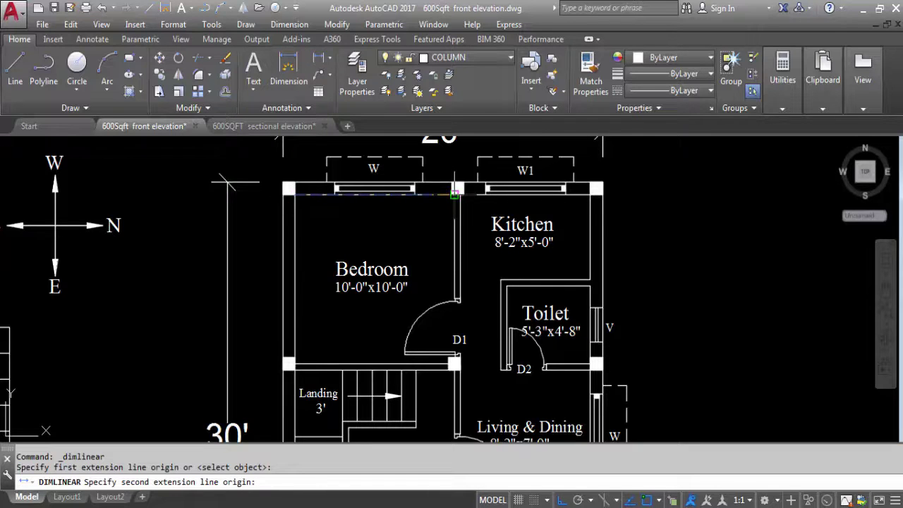
scroll(455, 193, "up", 4)
left_click(455, 193)
scroll(454, 193, "down", 3)
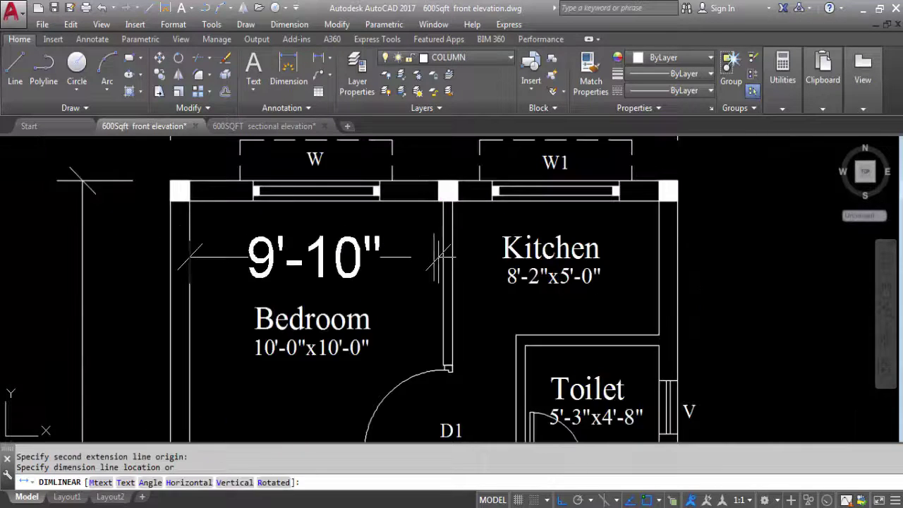
key("Escape")
Step: Measure the horizontal clear distance between the two columns on the ground floor kitchen's upper wall
key("Return")
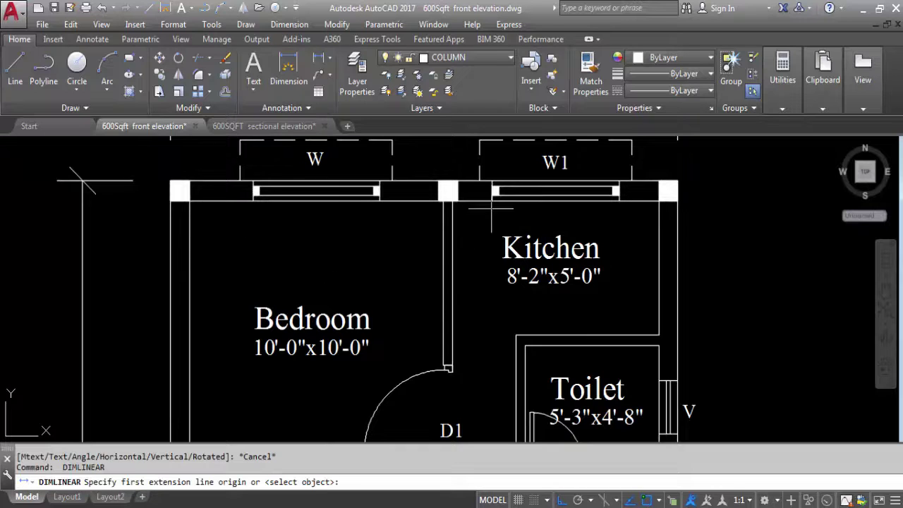
left_click(456, 201)
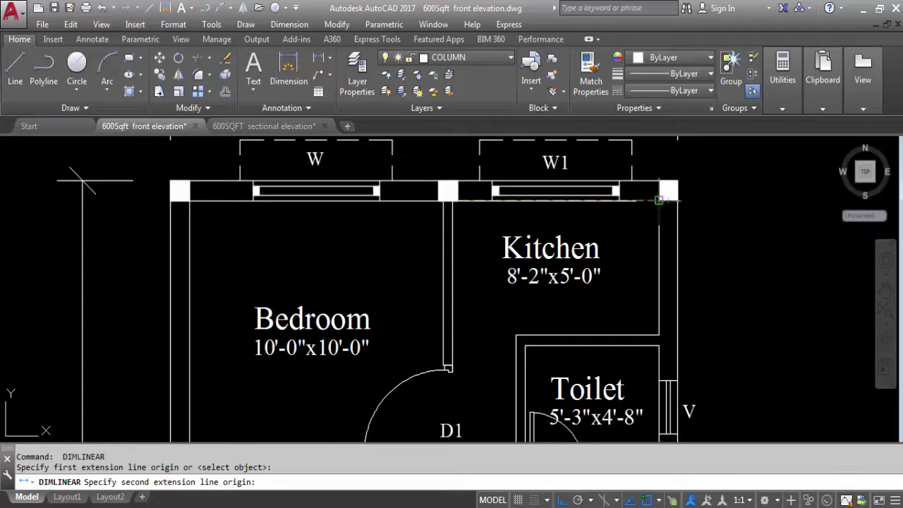
left_click(659, 200)
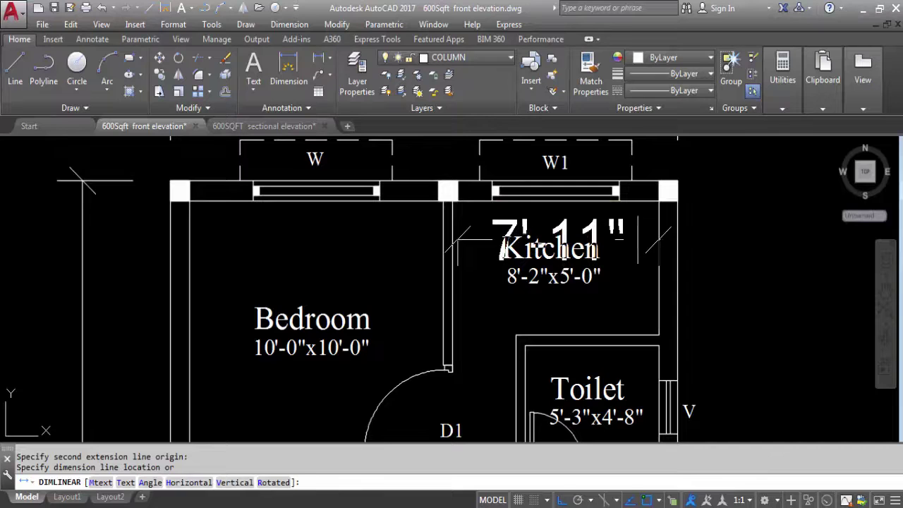
key("Escape")
Step: Measure the vertical distance along the ground floor's right wall from the kitchen's corner column to the column beside the toilet
scroll(510, 255, "down", 5)
scroll(533, 155, "up", 4)
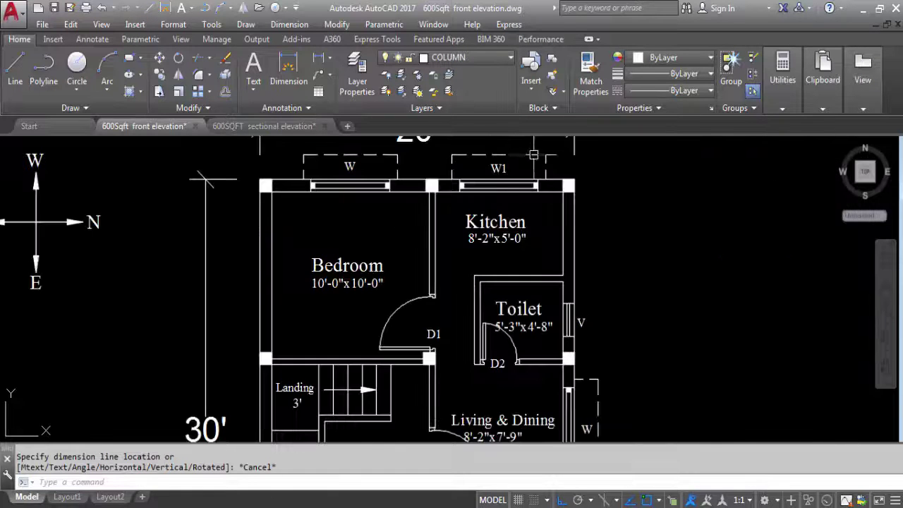
scroll(533, 162, "down", 3)
scroll(534, 200, "up", 3)
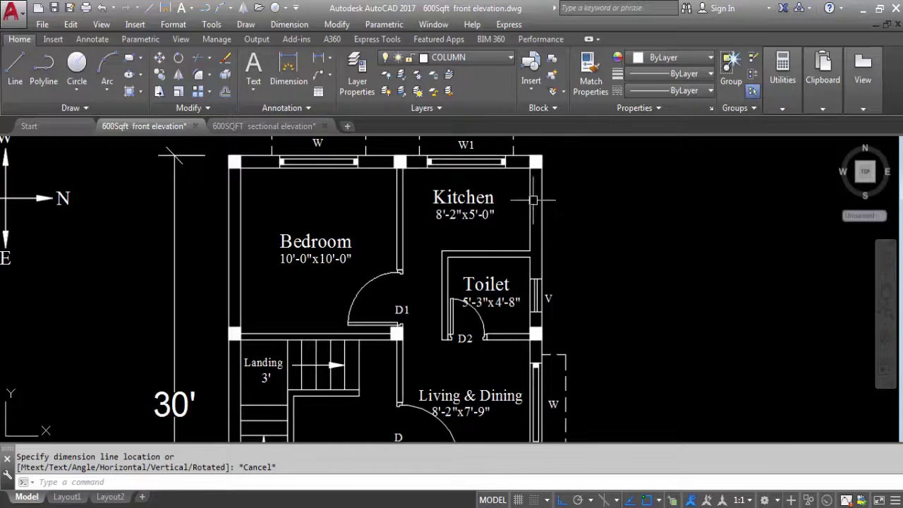
key("Return")
left_click(531, 165)
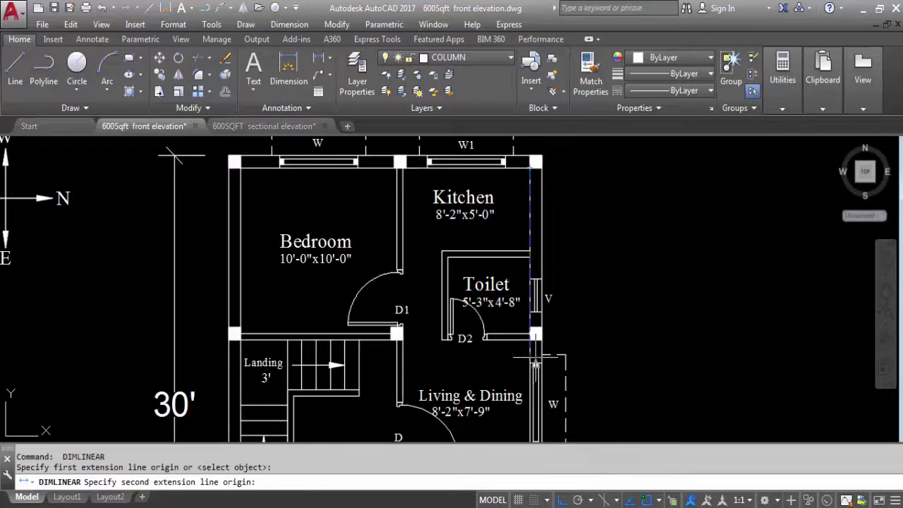
scroll(539, 322, "up", 4)
left_click(518, 340)
scroll(518, 327, "down", 2)
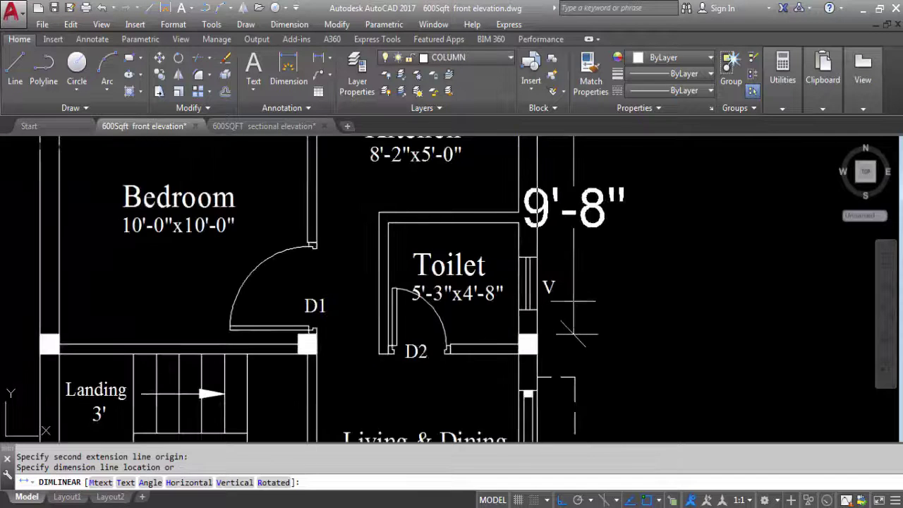
scroll(600, 285, "down", 2)
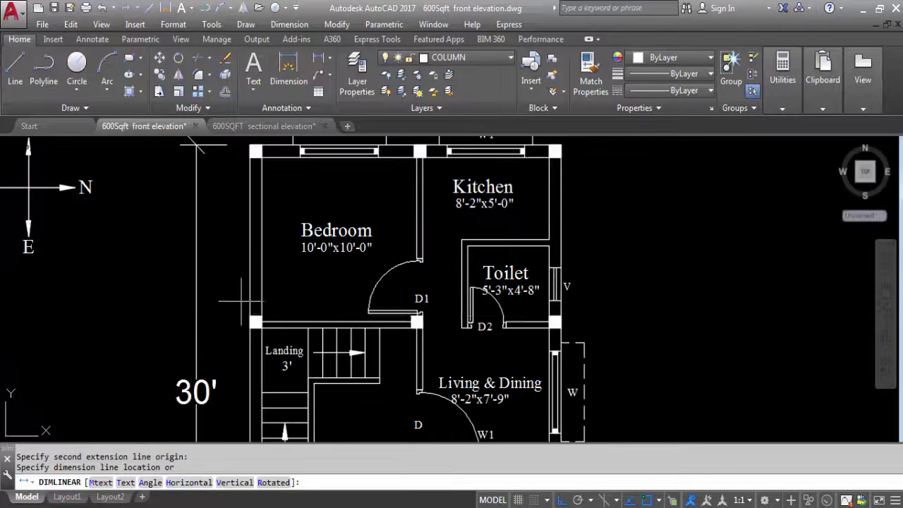
key("Escape")
Step: Examine the column layout across the ground floor plan and compare it with the columns on the first floor plan
scroll(429, 244, "down", 5)
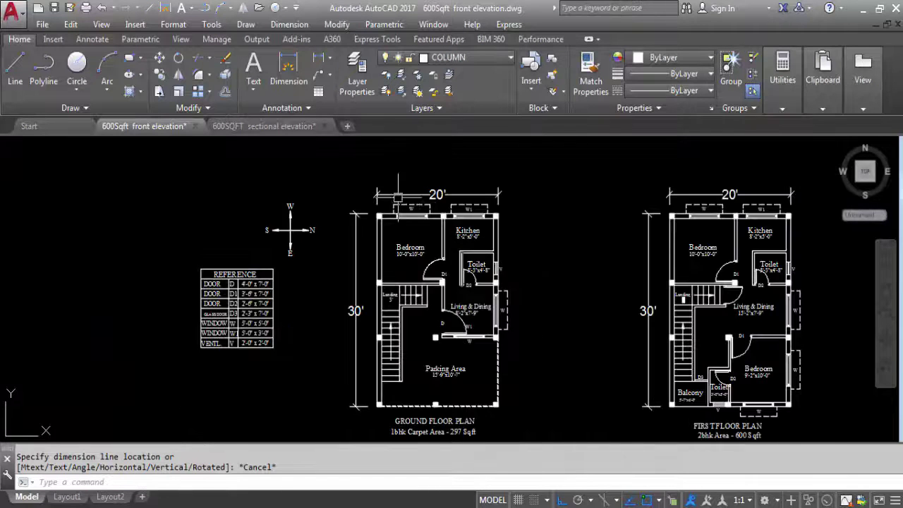
scroll(395, 236, "up", 4)
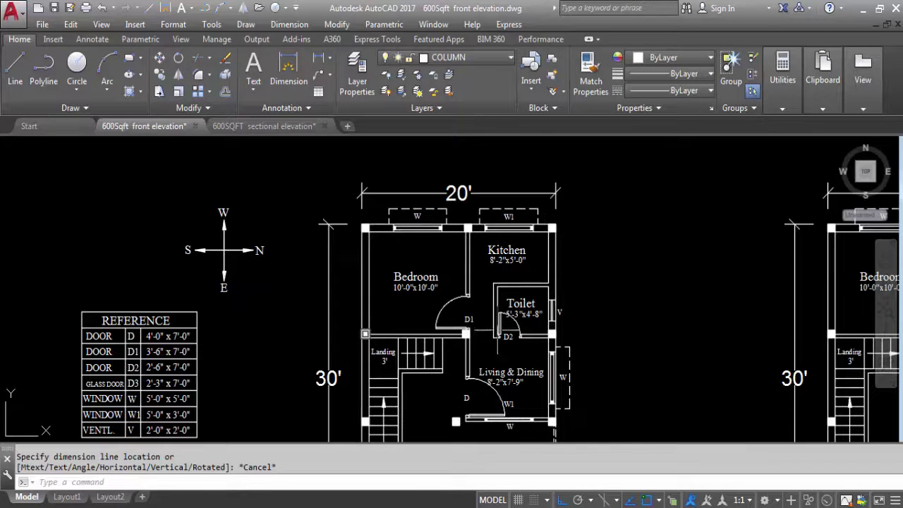
scroll(579, 212, "down", 1)
scroll(440, 393, "up", 3)
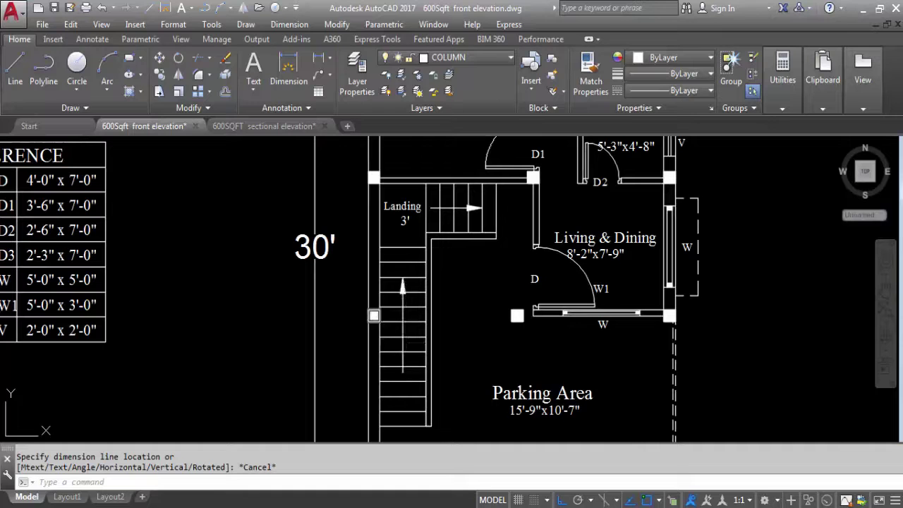
scroll(715, 313, "down", 3)
scroll(436, 346, "up", 3)
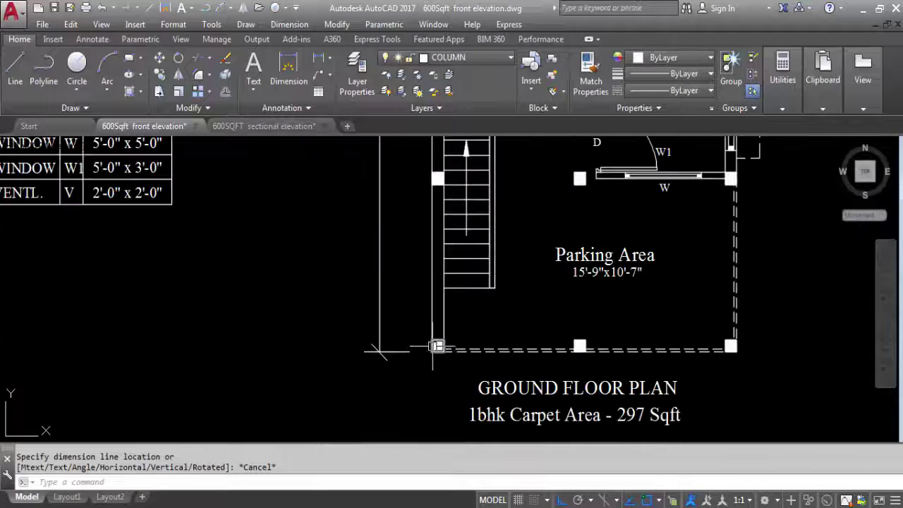
scroll(346, 325, "down", 3)
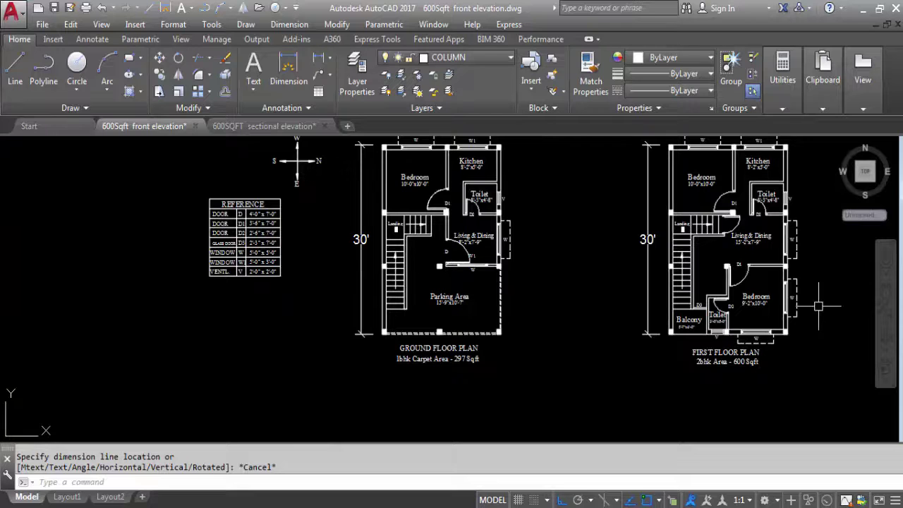
scroll(809, 306, "up", 4)
scroll(326, 326, "down", 2)
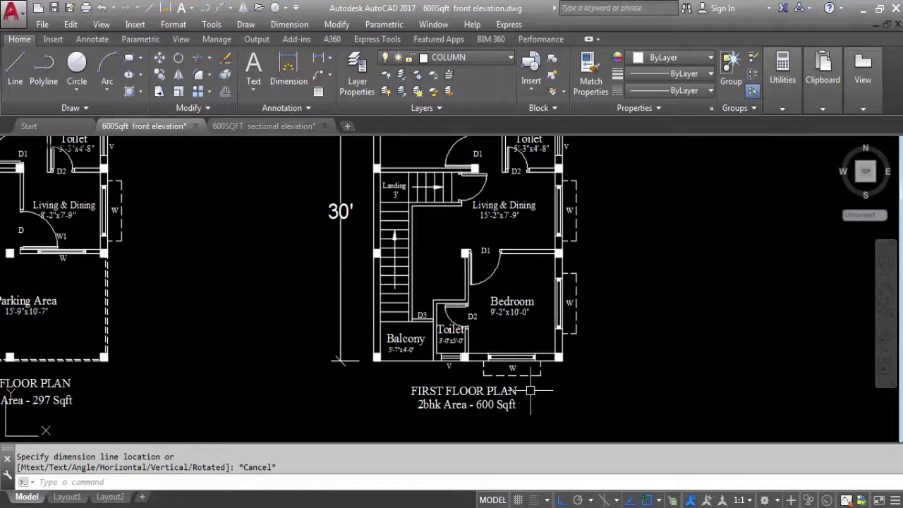
scroll(561, 402, "down", 3)
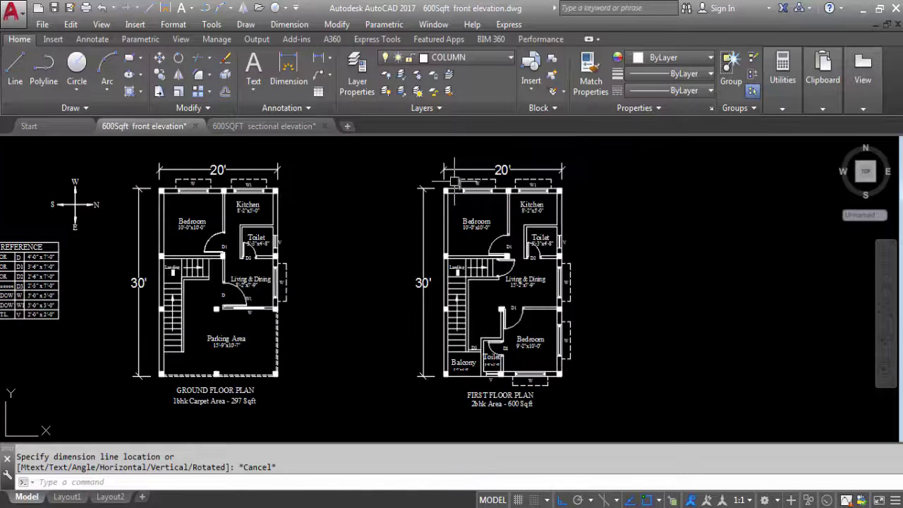
scroll(451, 184, "up", 3)
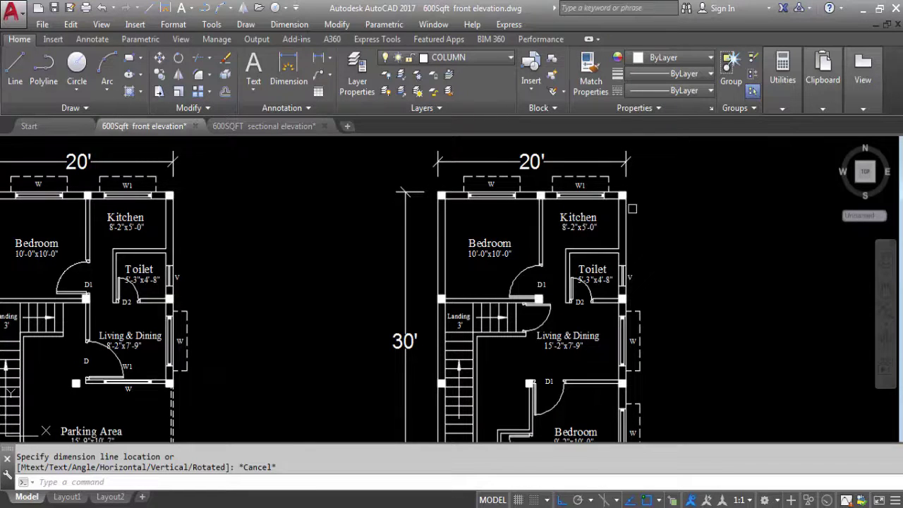
Step: Compare the columns around the ground floor parking area with those around the first floor balcony, toilet and lower bedroom
scroll(518, 179, "down", 2)
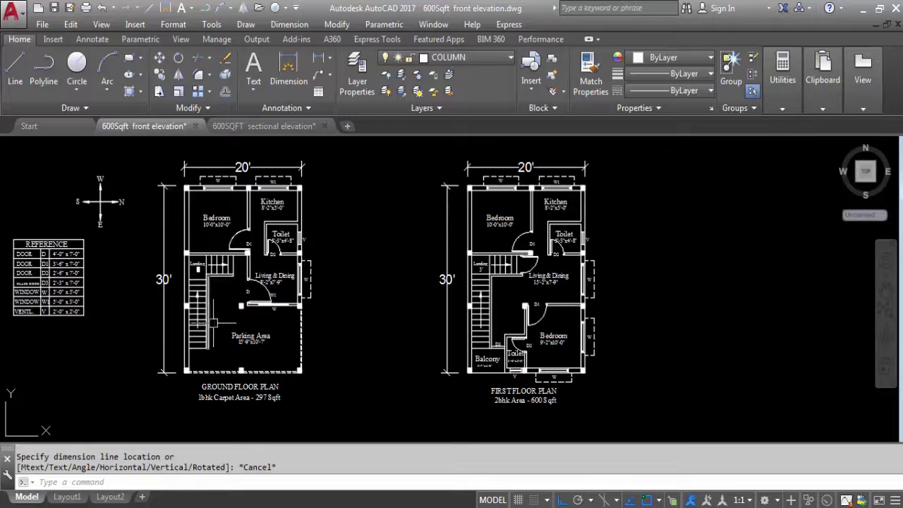
scroll(225, 300, "up", 2)
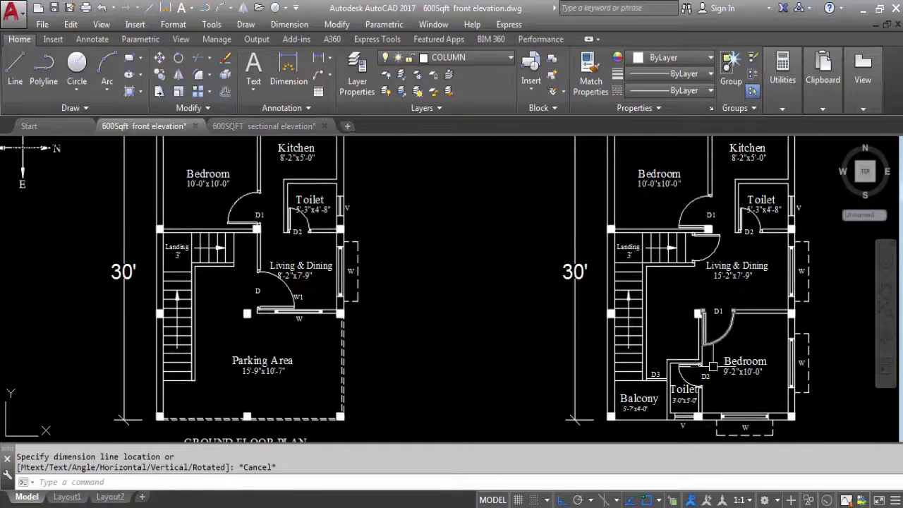
scroll(359, 207, "down", 3)
scroll(586, 339, "up", 3)
scroll(659, 397, "down", 2)
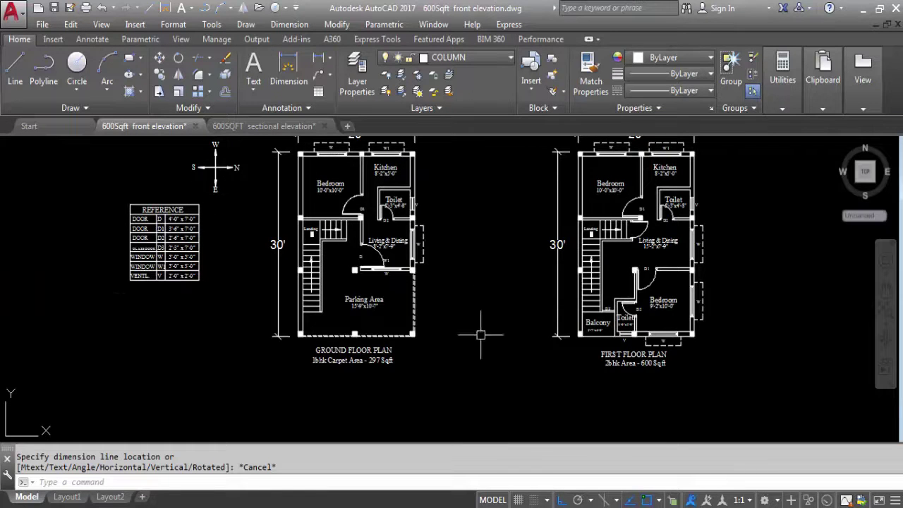
scroll(656, 271, "up", 2)
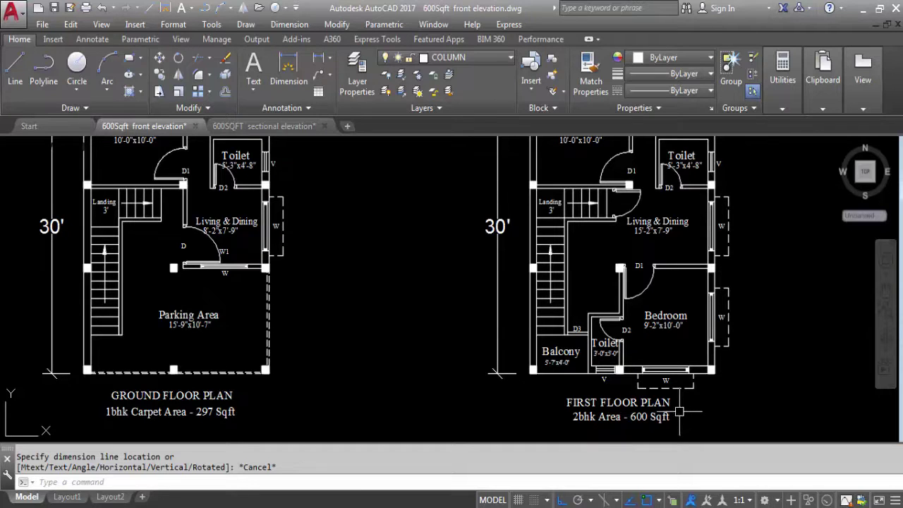
key("Escape")
key("Escape")
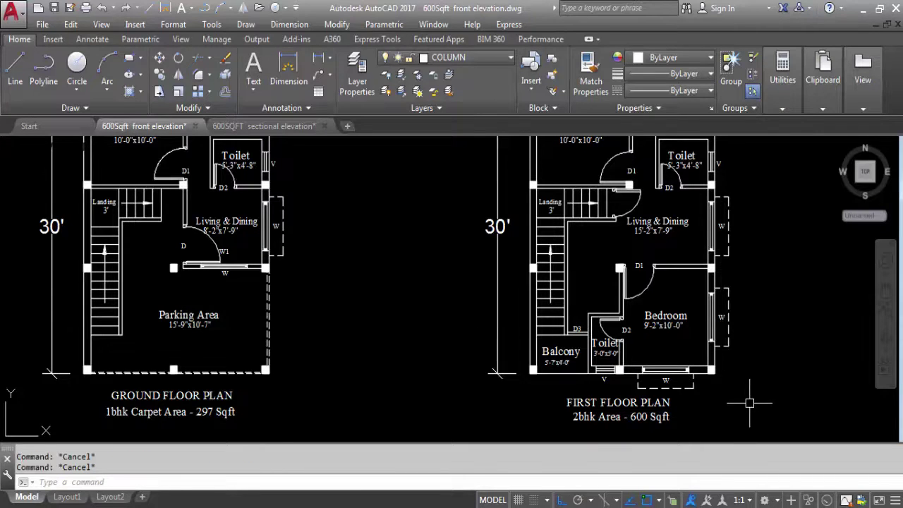
Step: Review the column positions over the full first floor plan, then the ground floor plan, and view both plans side by side
scroll(614, 367, "down", 4)
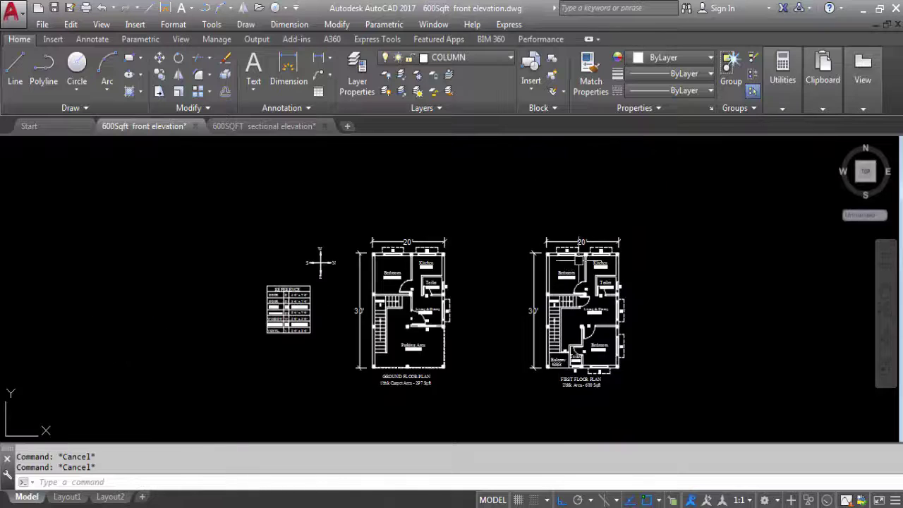
scroll(577, 270, "up", 4)
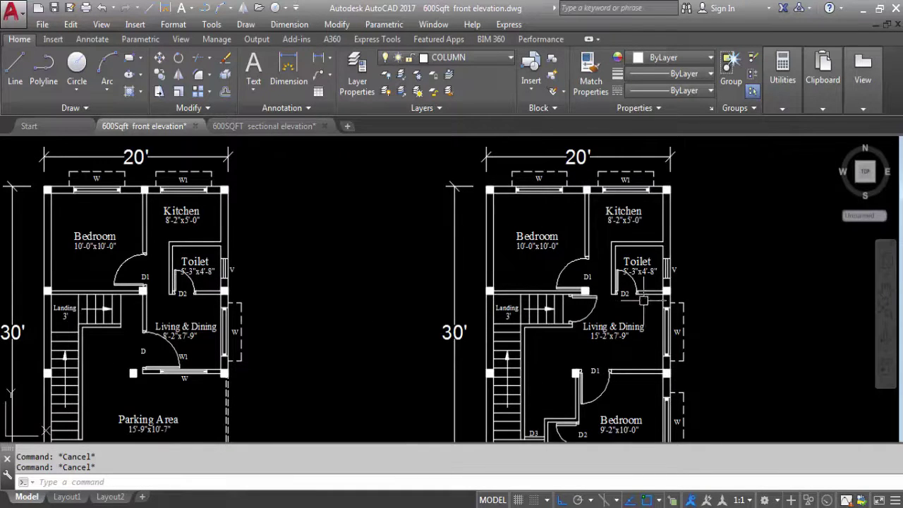
middle_click_drag(746, 331, 718, 213)
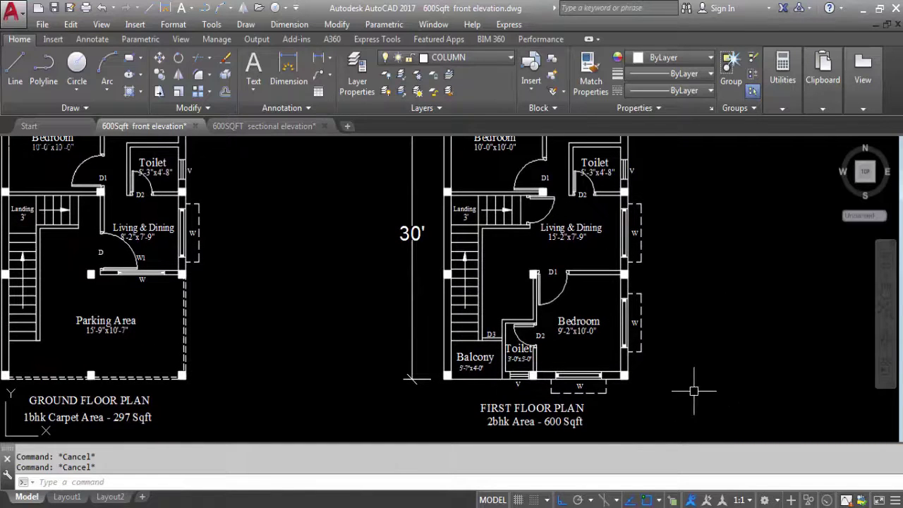
scroll(697, 413, "down", 4)
scroll(448, 357, "up", 4)
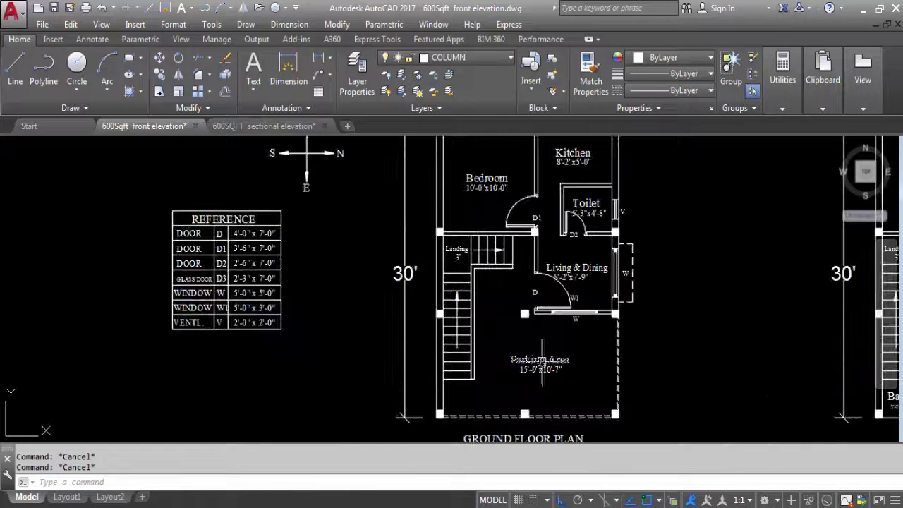
mouse_move(575, 333)
middle_mouse_down()
mouse_move(530, 378)
mouse_move(466, 343)
middle_mouse_up()
scroll(466, 343, "down", 1)
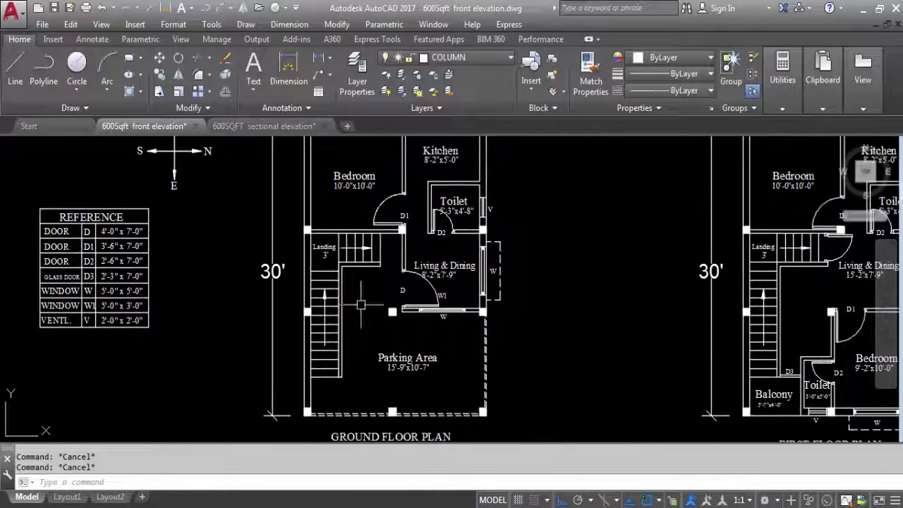
scroll(212, 311, "down", 3)
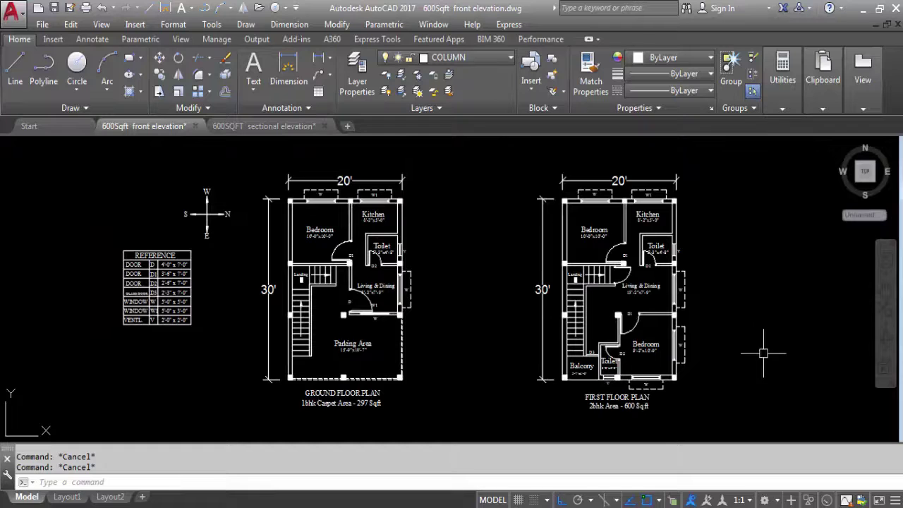
middle_click_drag(764, 353, 703, 353)
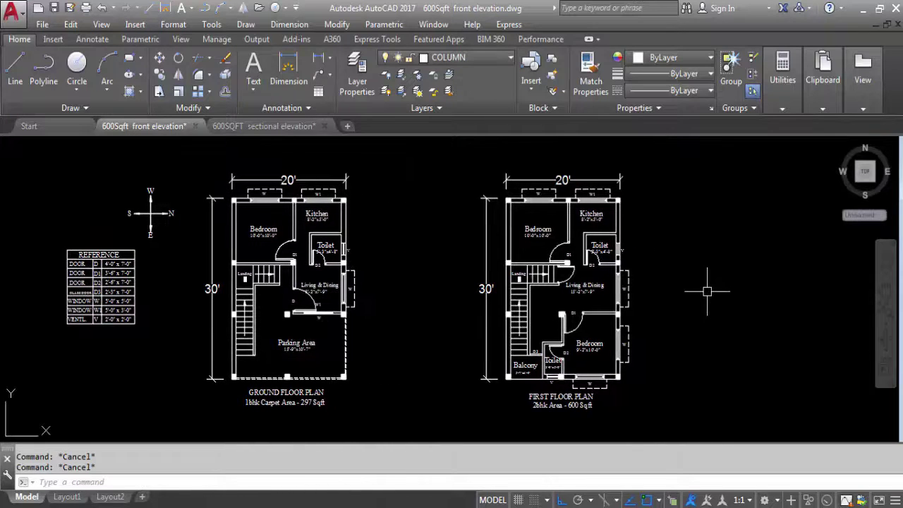